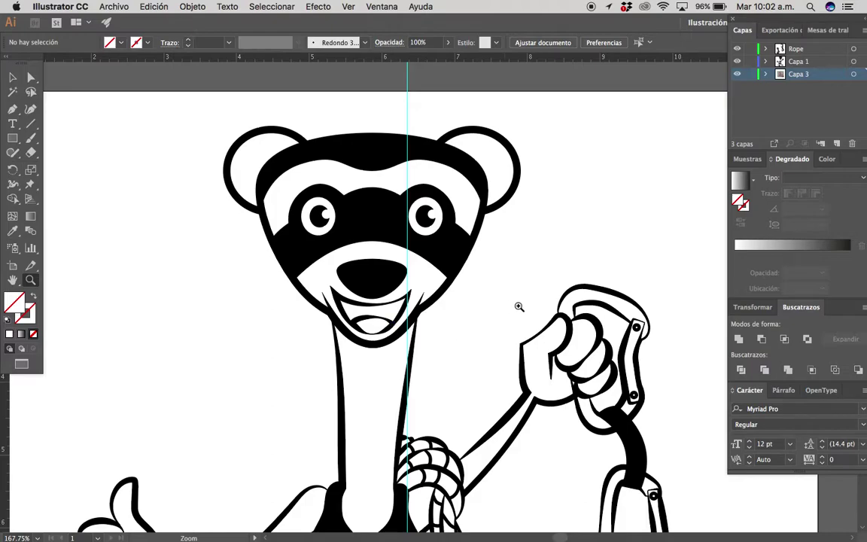
Zoom in from the sketch-and-artwork overview to the ferret's head.
alt+click(531, 263)
scroll(532, 263, right, 10)
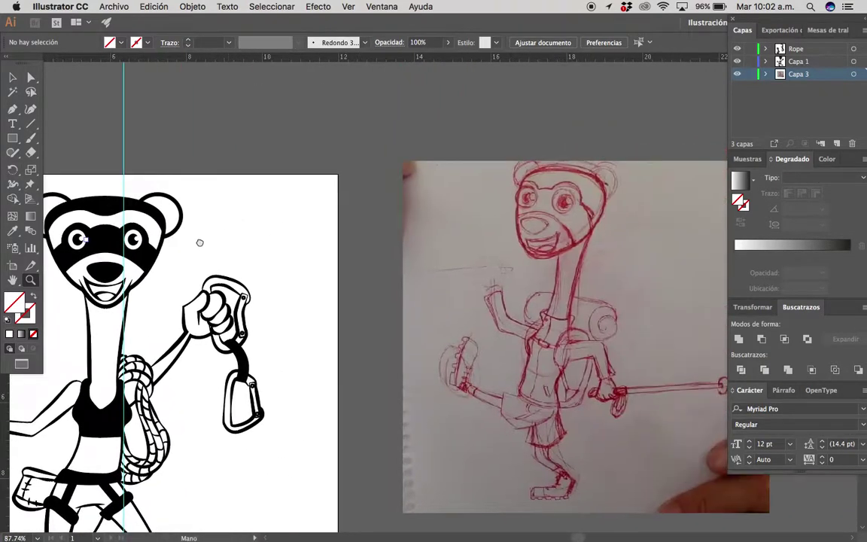
scroll(539, 230, up, 5)
scroll(540, 230, down, 10)
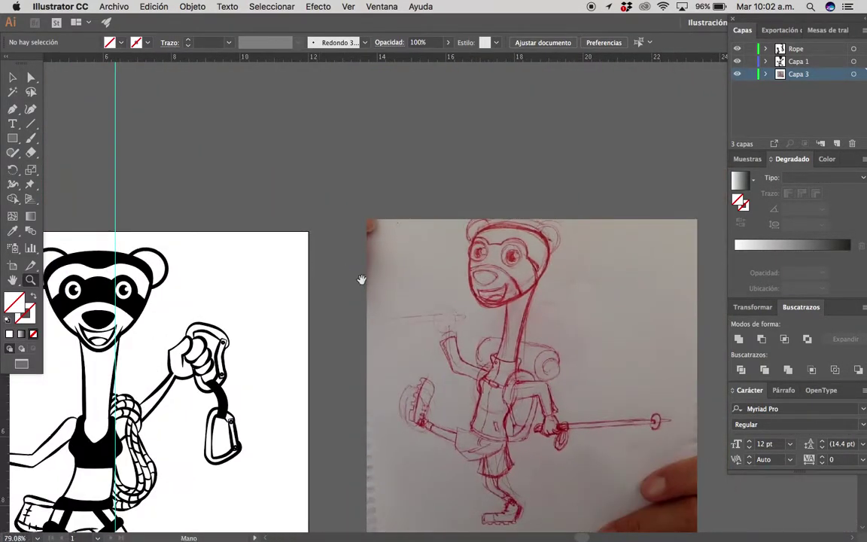
scroll(462, 237, left, 5)
scroll(462, 237, down, 1)
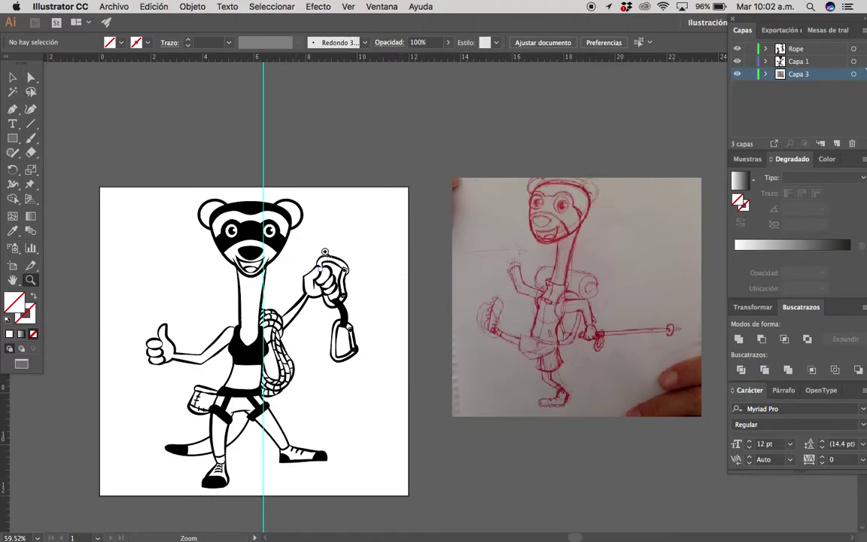
mouse_move(325, 252)
mouse_down()
mouse_move(367, 233)
mouse_move(289, 86)
mouse_move(314, 147)
mouse_move(374, 138)
mouse_up()
key(ctrl+z)
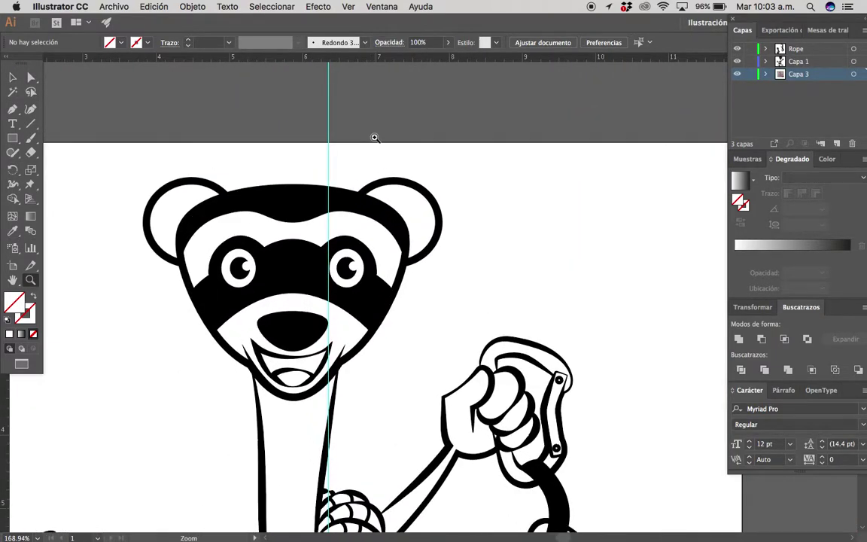
mouse_move(429, 185)
mouse_down()
mouse_move(360, 174)
mouse_move(329, 142)
mouse_up()
Select the head artwork and place horizontal guides at its top and under the chin.
key(v)
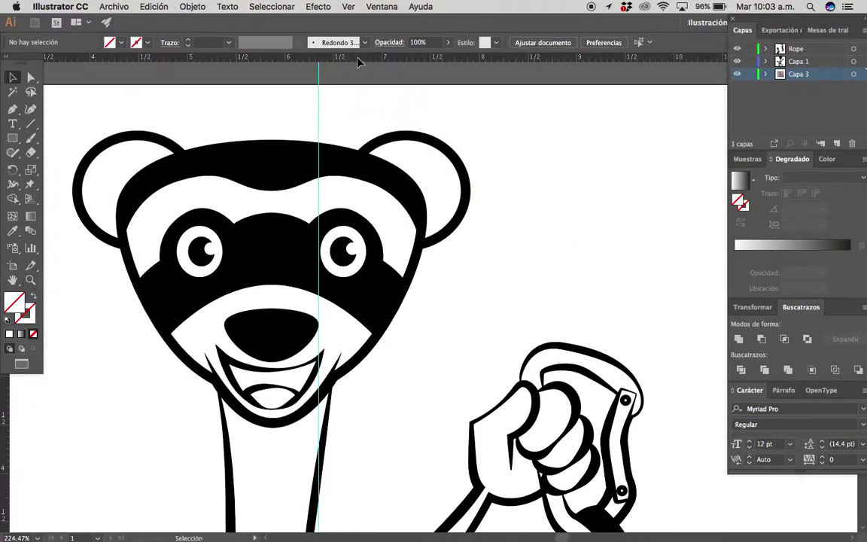
scroll(367, 309, down, 5)
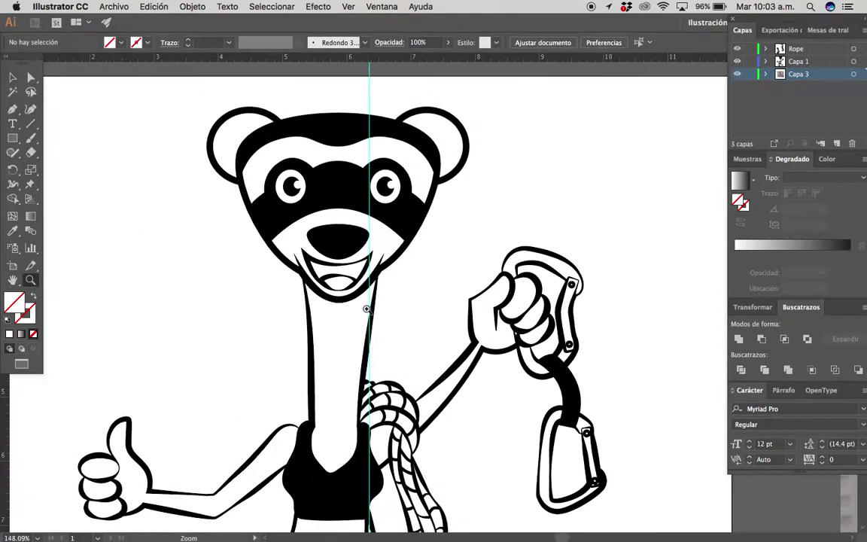
click(368, 308)
scroll(389, 286, up, 3)
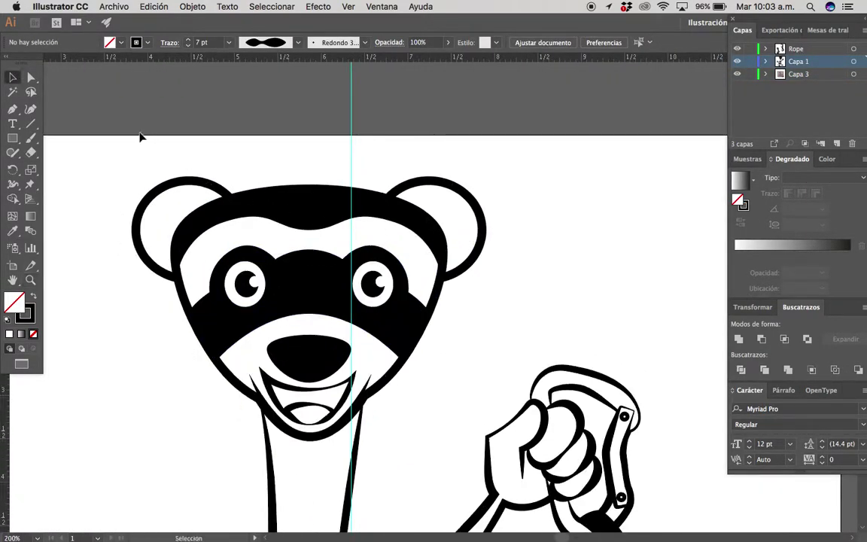
drag(142, 136, 439, 386)
drag(328, 61, 309, 182)
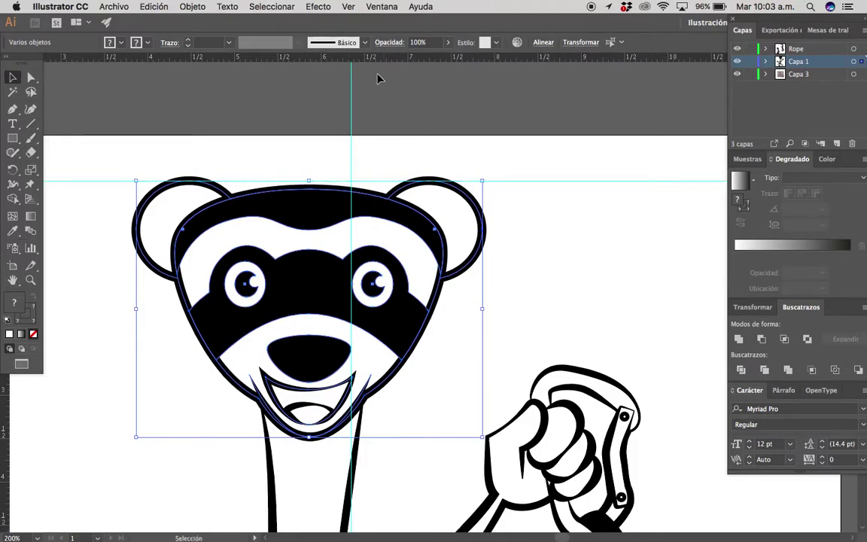
drag(369, 62, 309, 436)
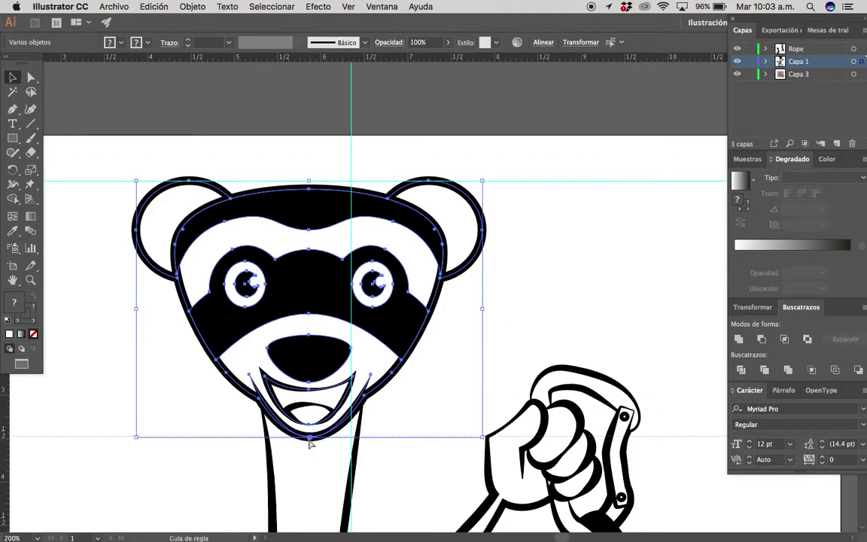
Zoom out to show the sketch photo and move it left onto the artboard.
drag(440, 353, 410, 304)
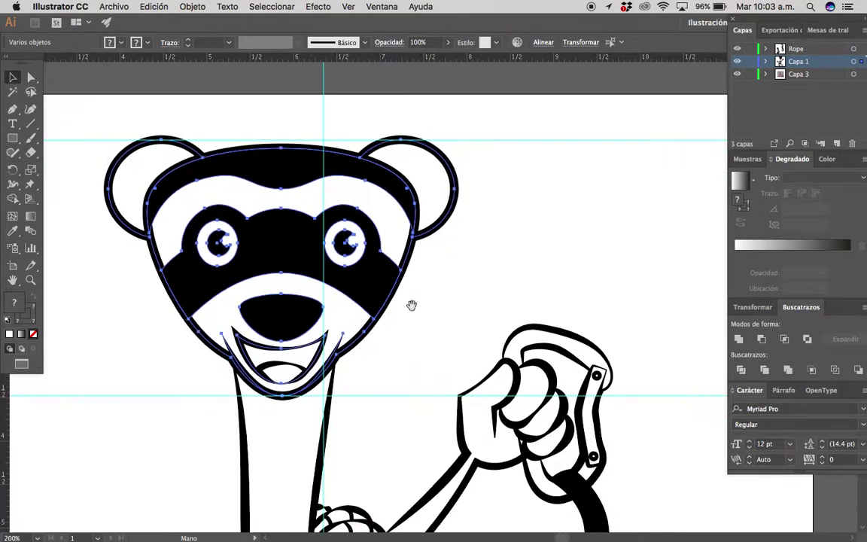
click(514, 252)
key(z)
drag(541, 254, 387, 252)
drag(444, 252, 317, 234)
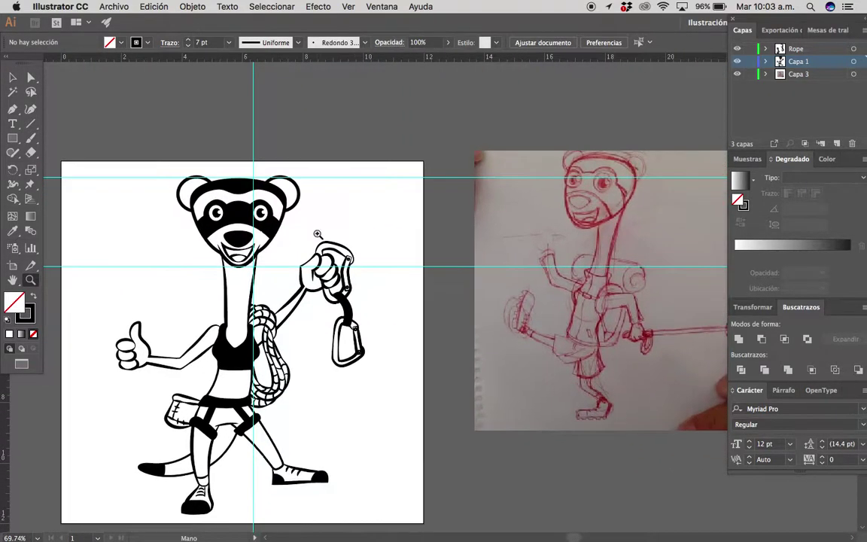
scroll(495, 232, up, 2)
scroll(435, 216, down, 4)
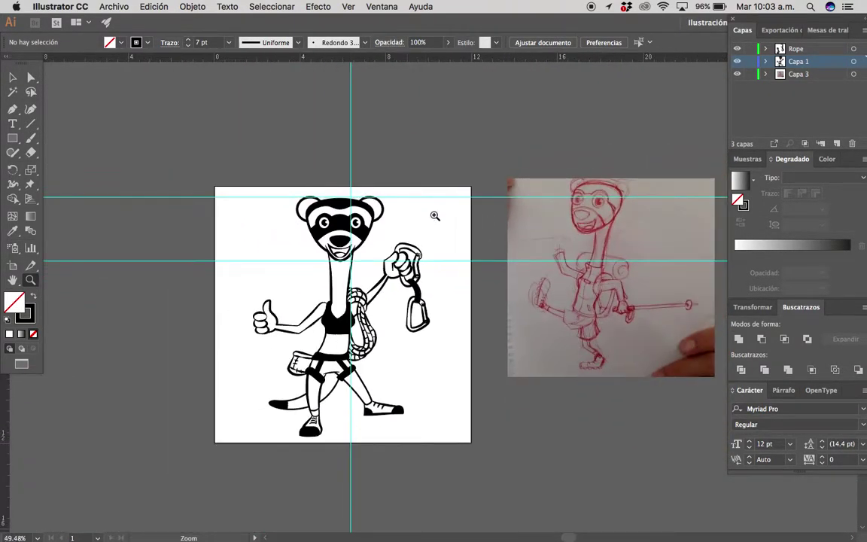
key(super+z)
key(v)
mouse_move(588, 232)
mouse_down()
mouse_move(243, 229)
mouse_move(239, 254)
mouse_up()
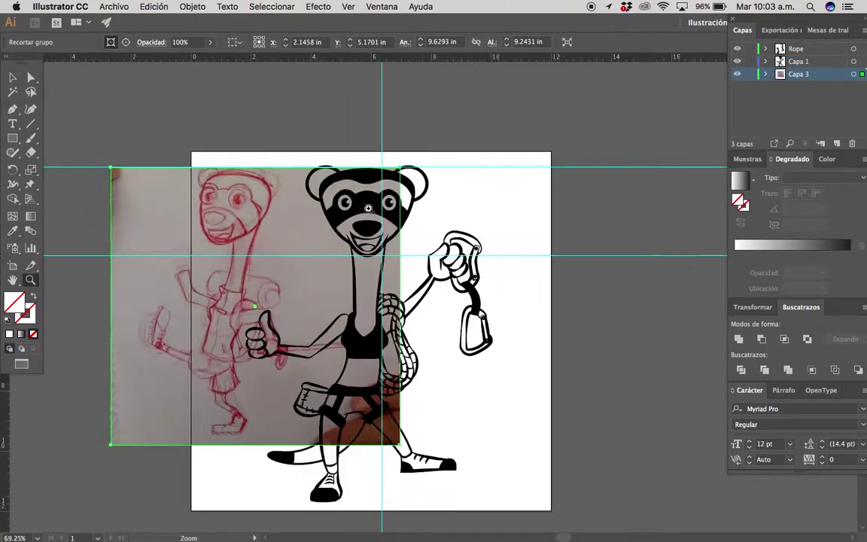
Select the sketch and all the ferret artwork and shift them right together.
scroll(249, 226, up, 5)
scroll(282, 229, down, 2)
scroll(174, 218, down, 2)
scroll(174, 219, down, 2)
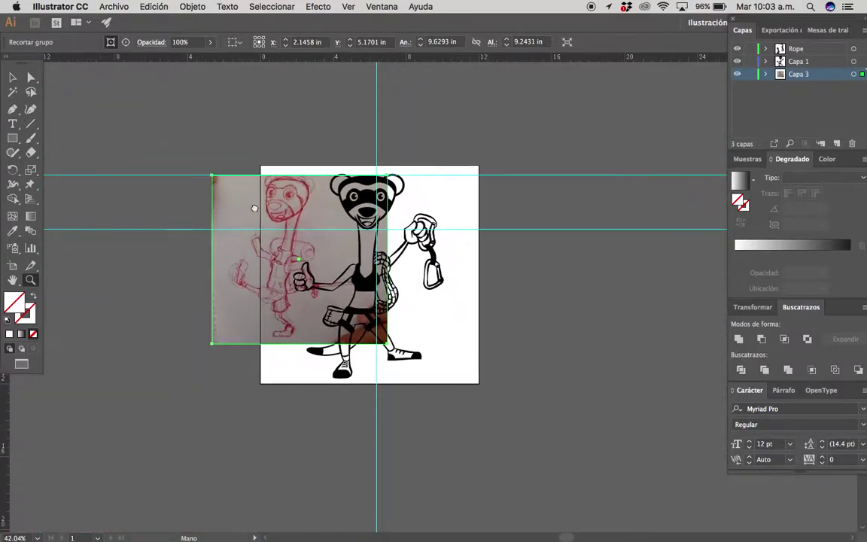
click(265, 122)
drag(264, 122, 414, 333)
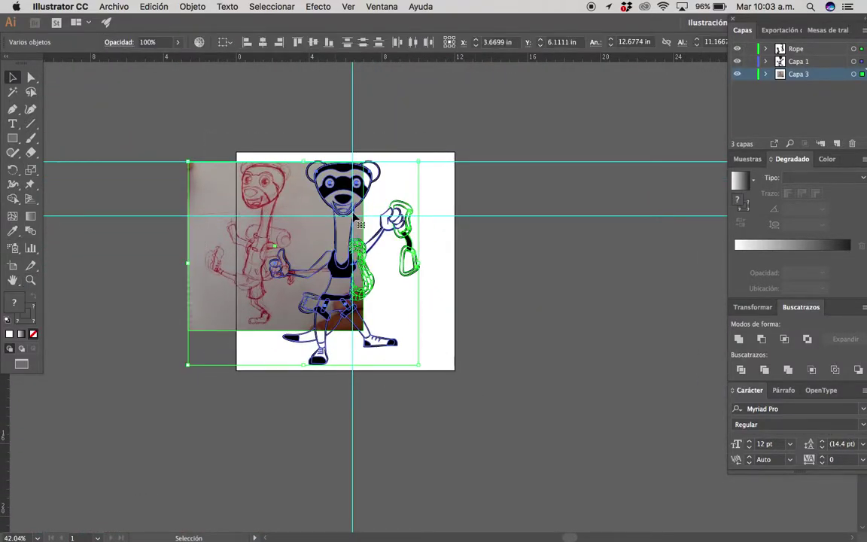
drag(342, 190, 377, 192)
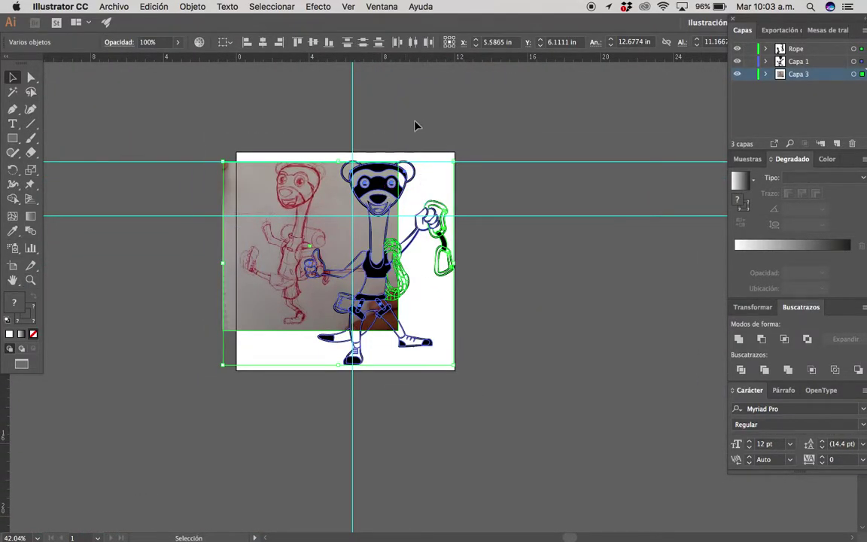
Enlarge the sketch photo from its bottom edge to match the ferret's head guides.
click(373, 107)
key(z)
mouse_move(314, 200)
mouse_down()
mouse_move(377, 186)
mouse_move(188, 170)
mouse_up()
key(v)
click(257, 200)
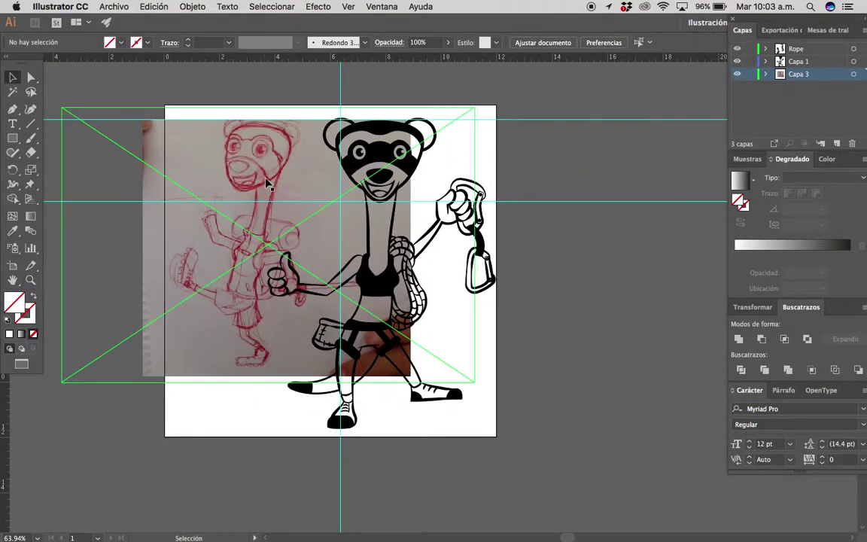
scroll(257, 200, down, 2)
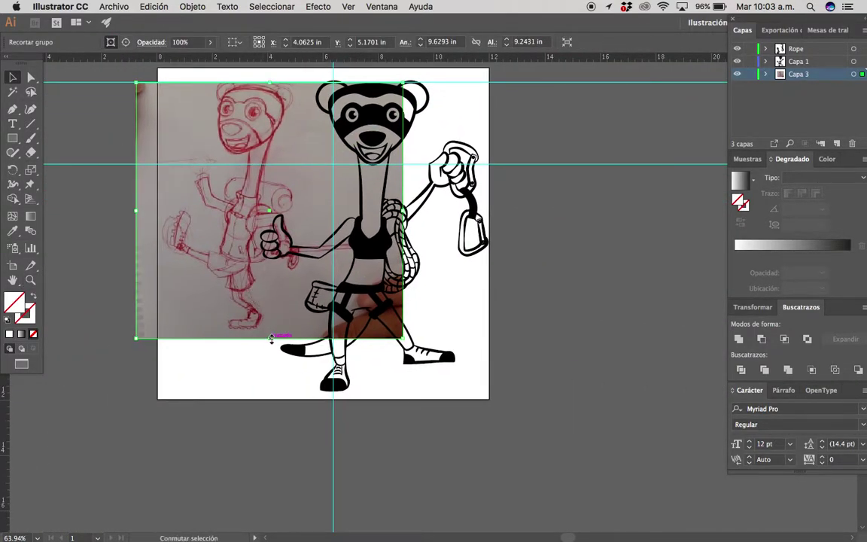
drag(270, 339, 271, 377)
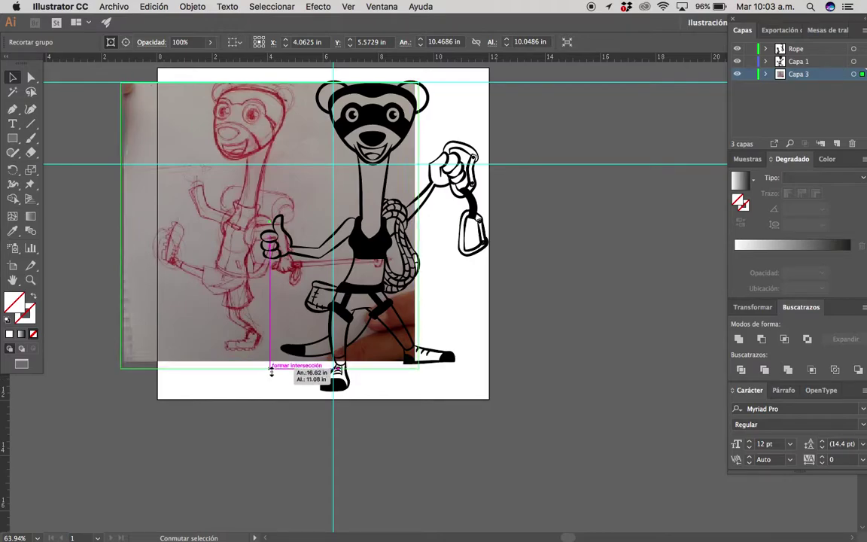
Fade the sketch photo to 62% opacity.
key(z)
scroll(250, 188, up, 2)
scroll(249, 188, right, 2)
drag(250, 188, 286, 77)
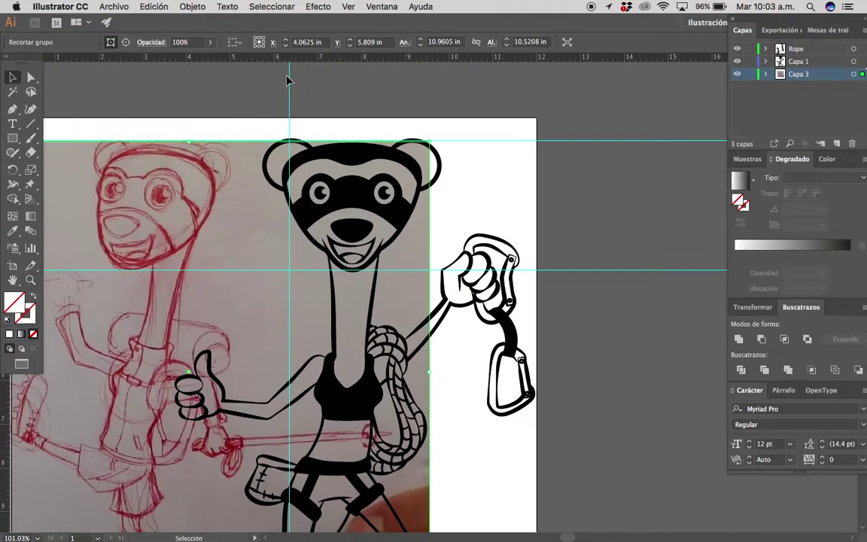
key(v)
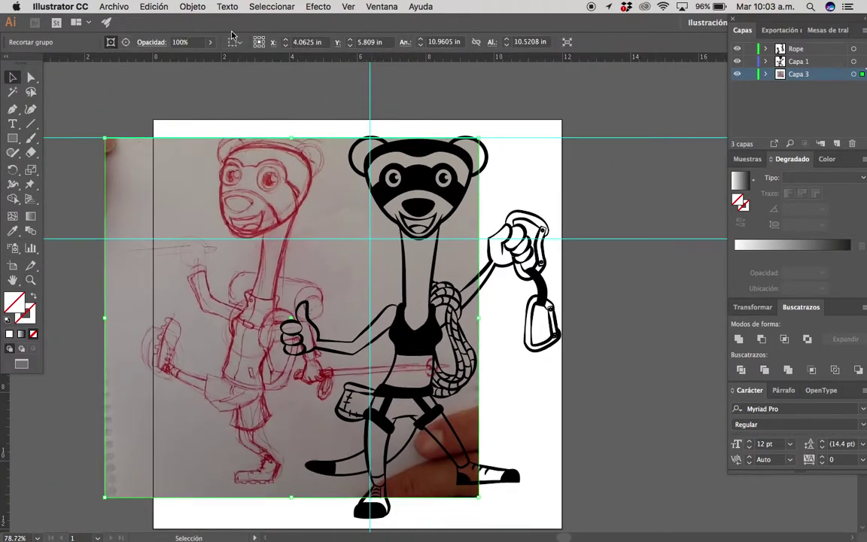
text(62)
key(Return)
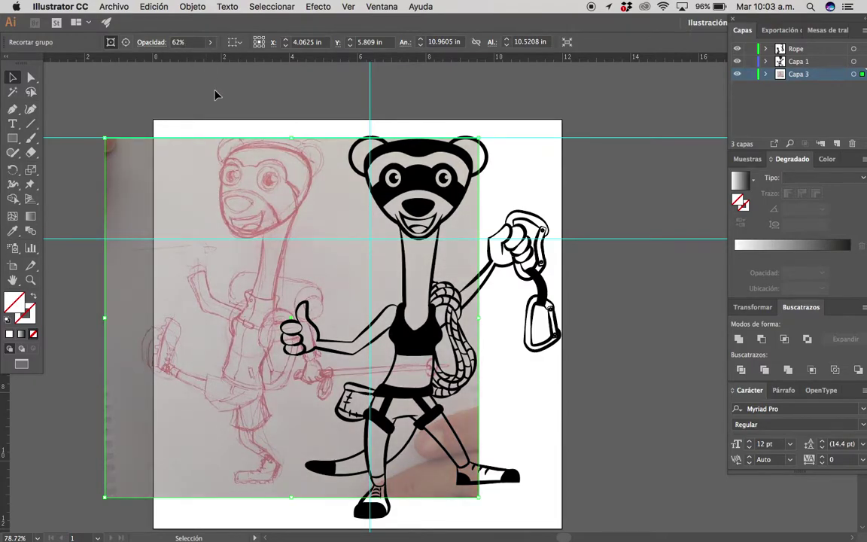
click(215, 94)
click(219, 204)
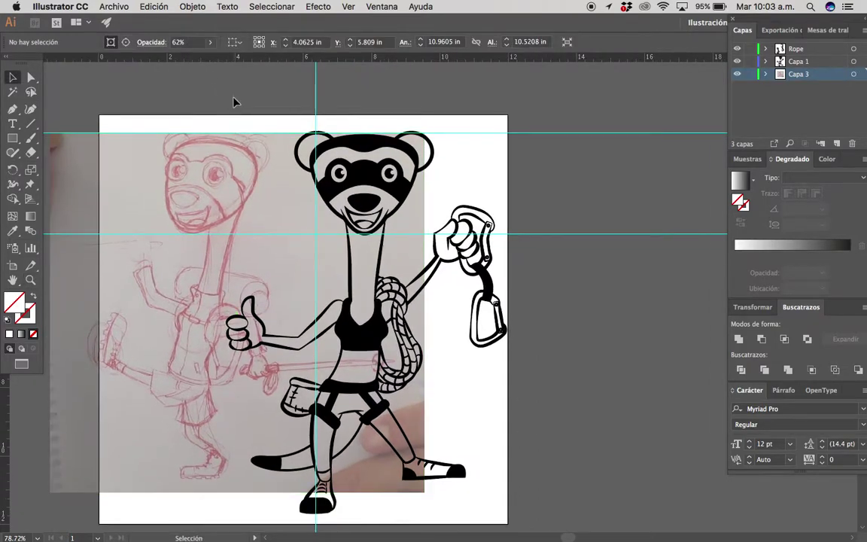
click(444, 105)
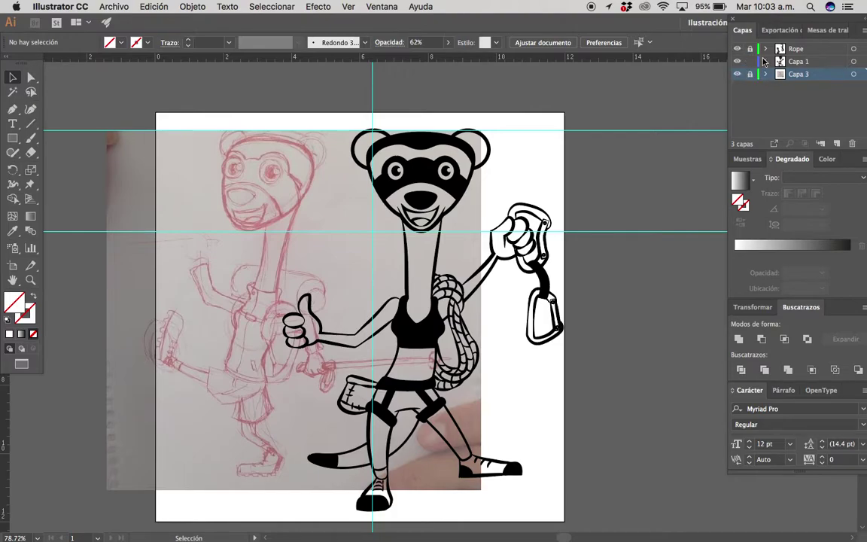
Hide and reshow Capa 1's inked ferret to compare it with the sketch.
click(739, 62)
click(739, 62)
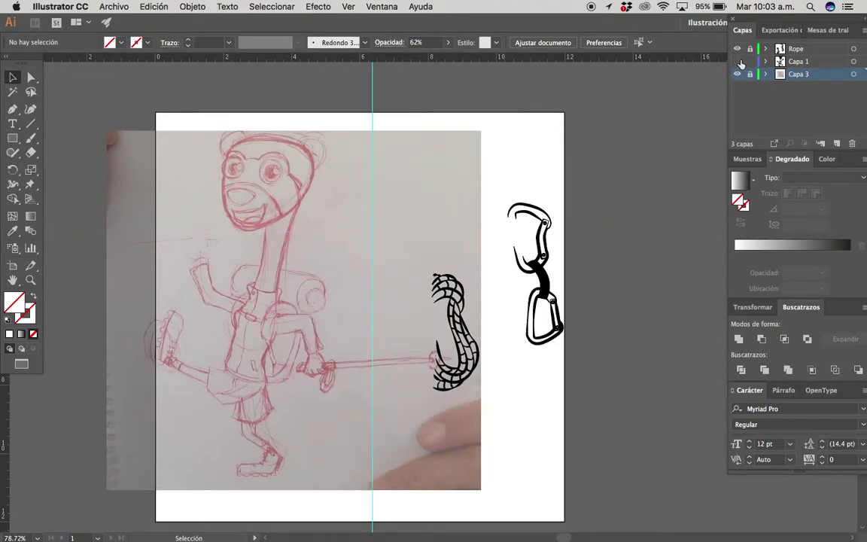
click(738, 61)
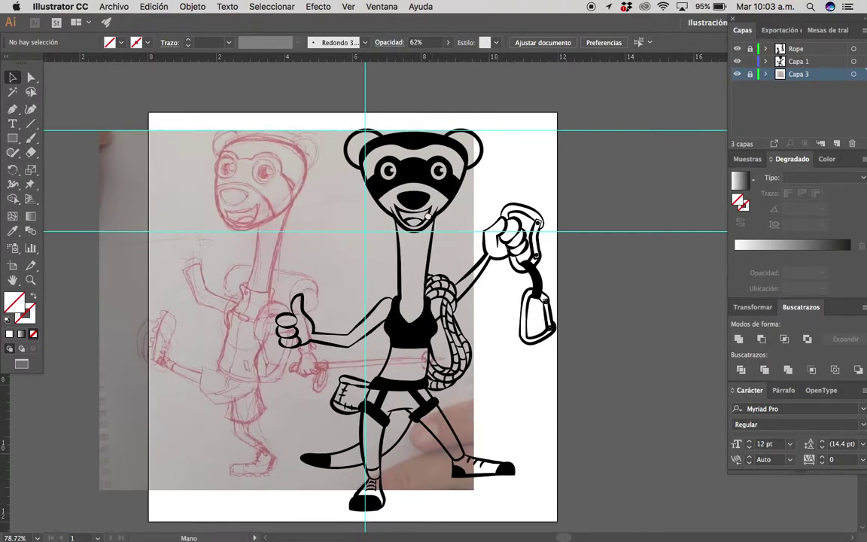
Marquee-select all of the ferret's head paths.
scroll(433, 260, up, 5)
key(v)
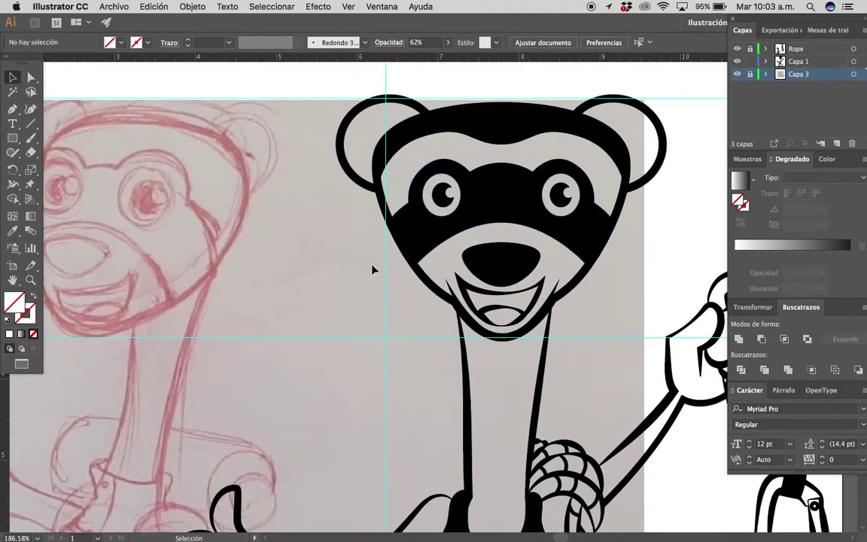
scroll(371, 269, down, 3)
scroll(300, 213, up, 1)
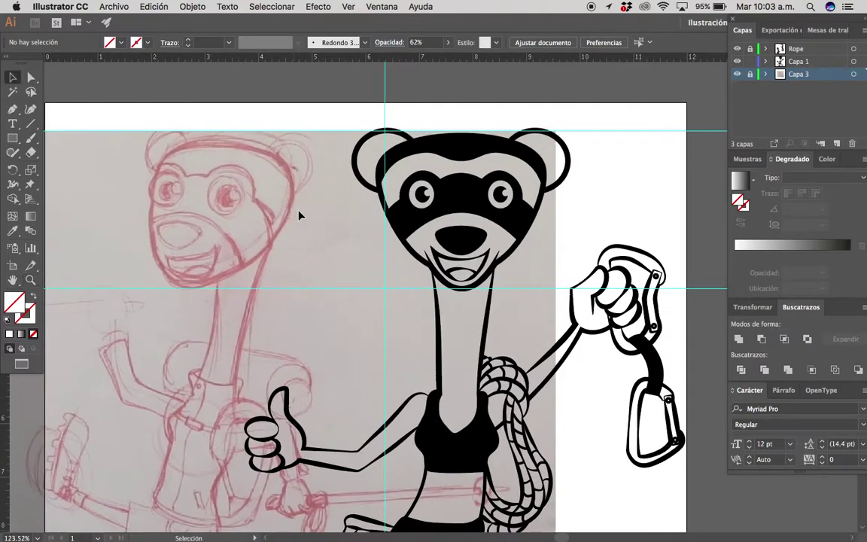
scroll(299, 216, up, 2)
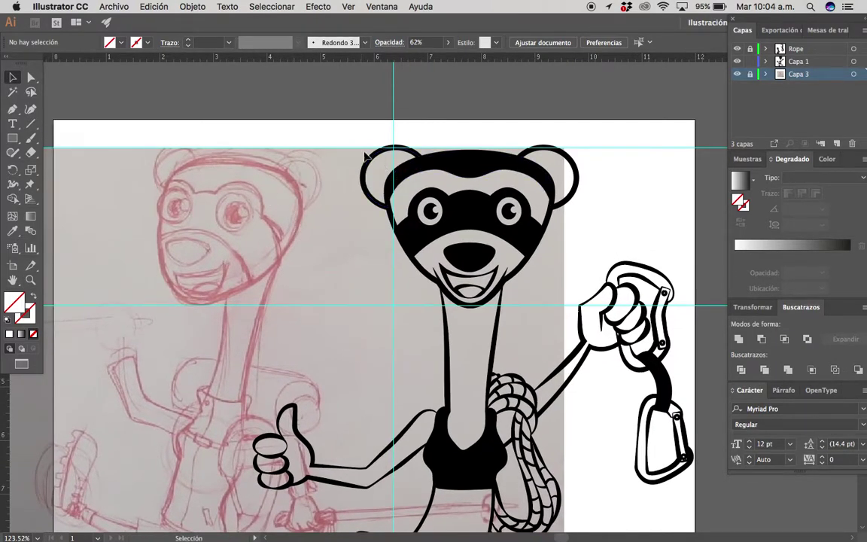
mouse_move(333, 126)
mouse_down()
mouse_move(535, 258)
mouse_move(561, 284)
mouse_up()
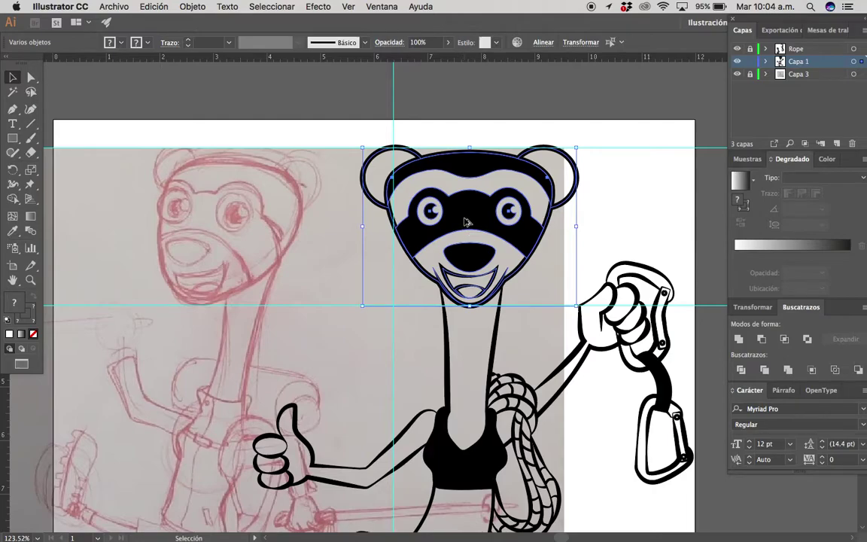
Refine the selection to just the head parts, dropping the neck.
key(shift)
shift+click(473, 219)
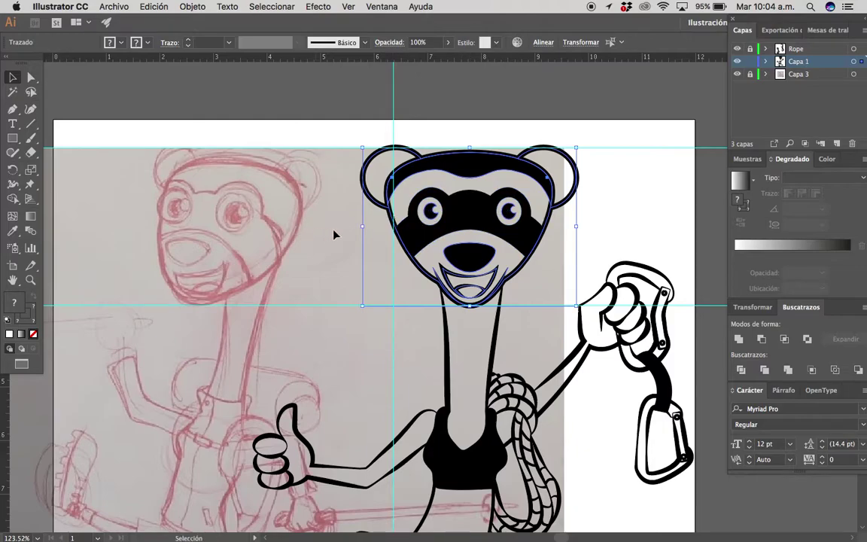
click(309, 131)
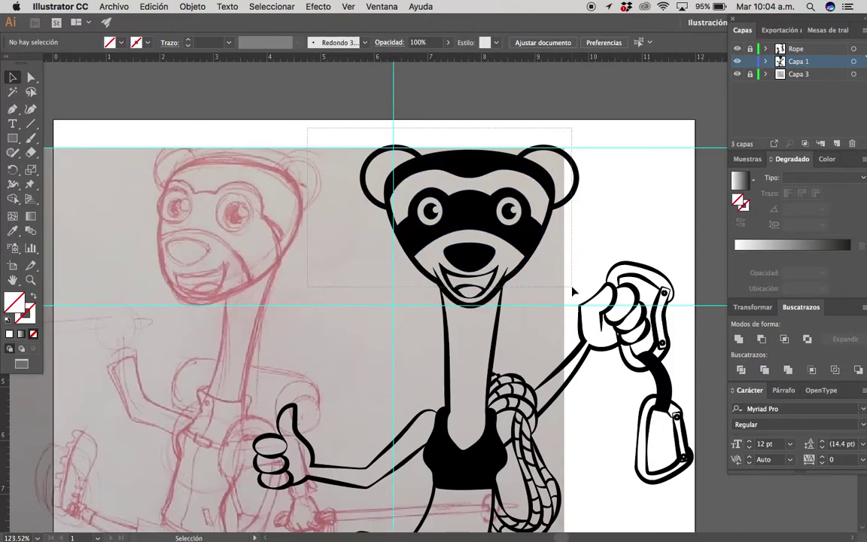
drag(514, 257, 507, 273)
shift+click(482, 355)
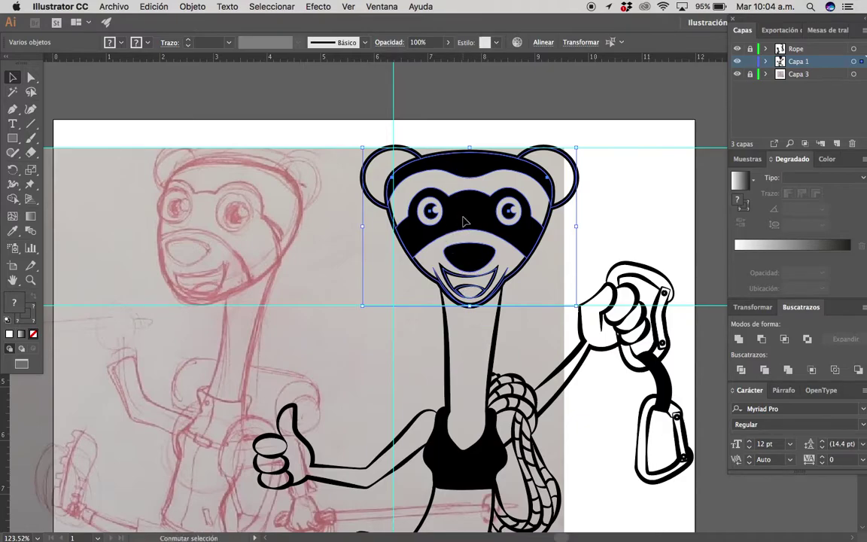
shift+click(452, 228)
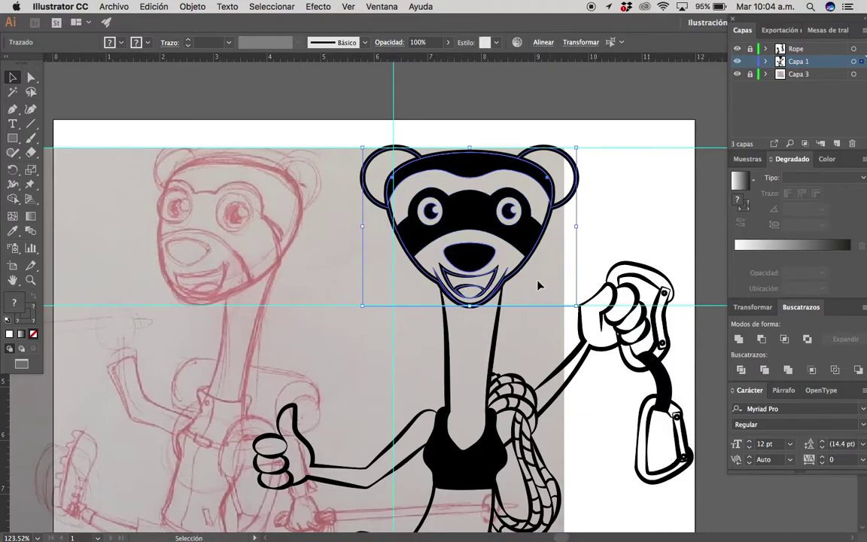
click(326, 286)
drag(568, 292, 568, 293)
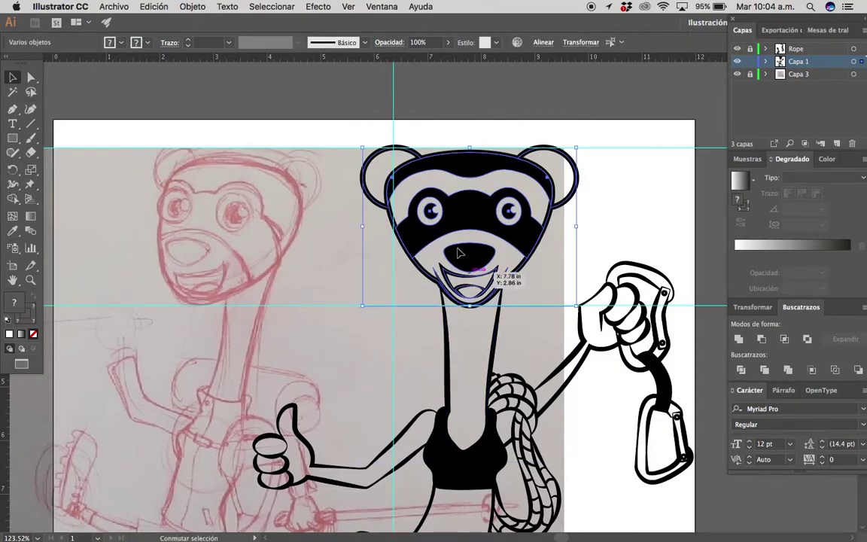
Alt-drag a copy of the head left onto the sketch's head.
drag(446, 215, 230, 199)
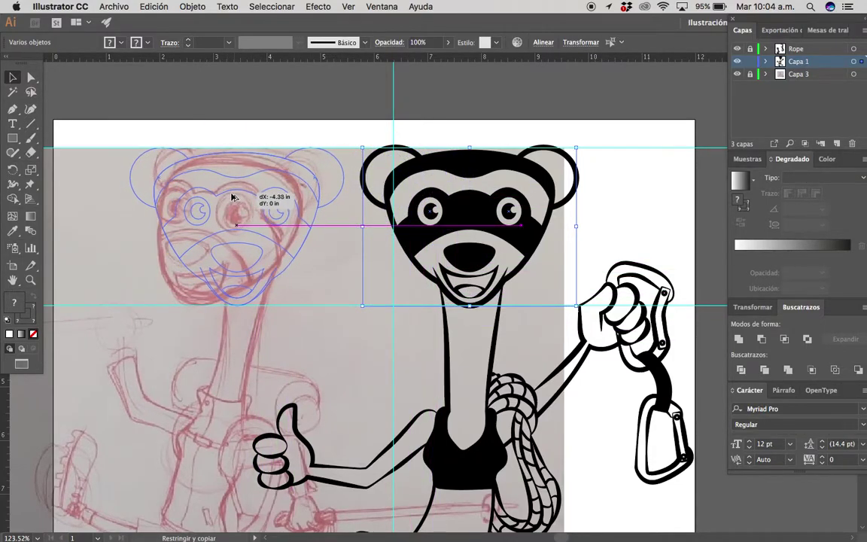
mouse_move(230, 198)
mouse_down()
mouse_move(191, 190)
mouse_move(232, 188)
mouse_move(215, 191)
mouse_up()
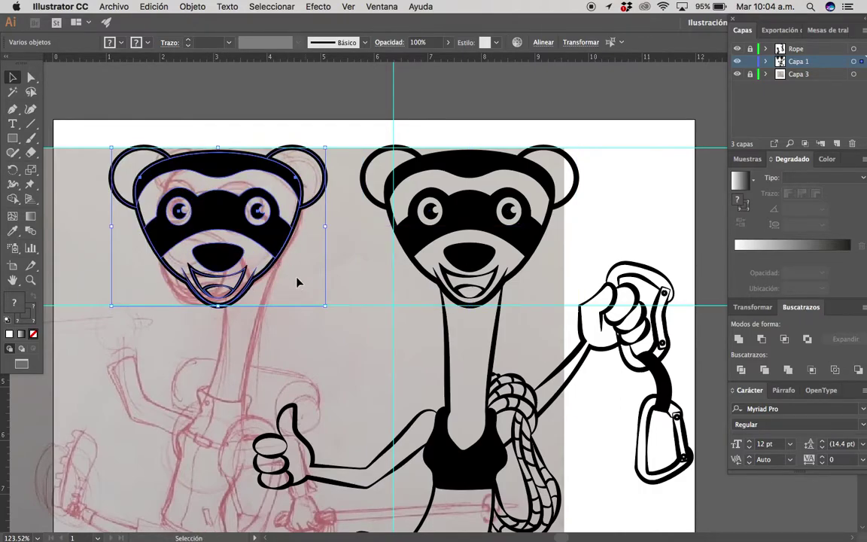
click(266, 248)
key(z)
click(281, 265)
Give the copied head a 2 pt stroke weight.
key(v)
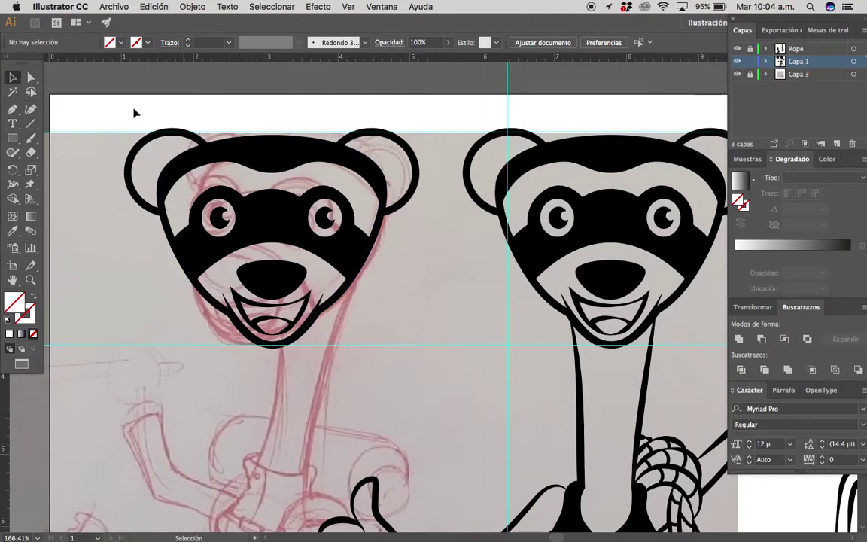
drag(122, 96, 375, 352)
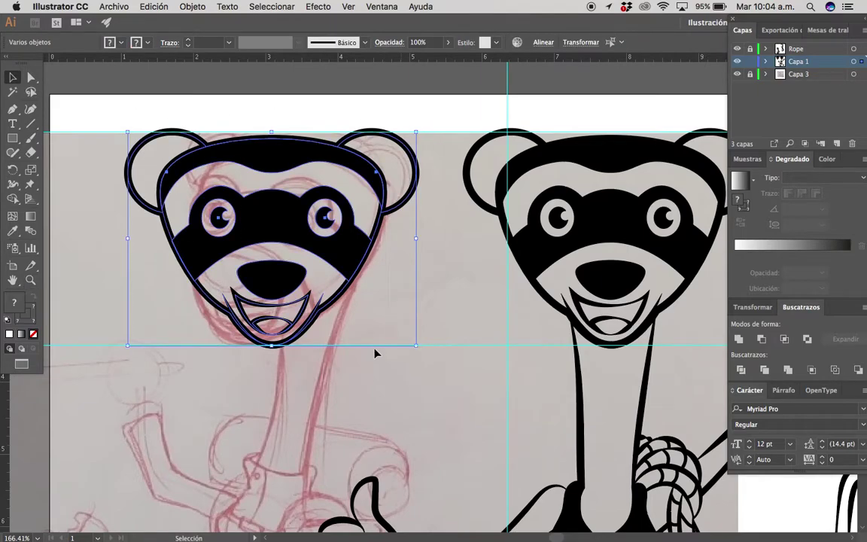
click(188, 43)
click(187, 41)
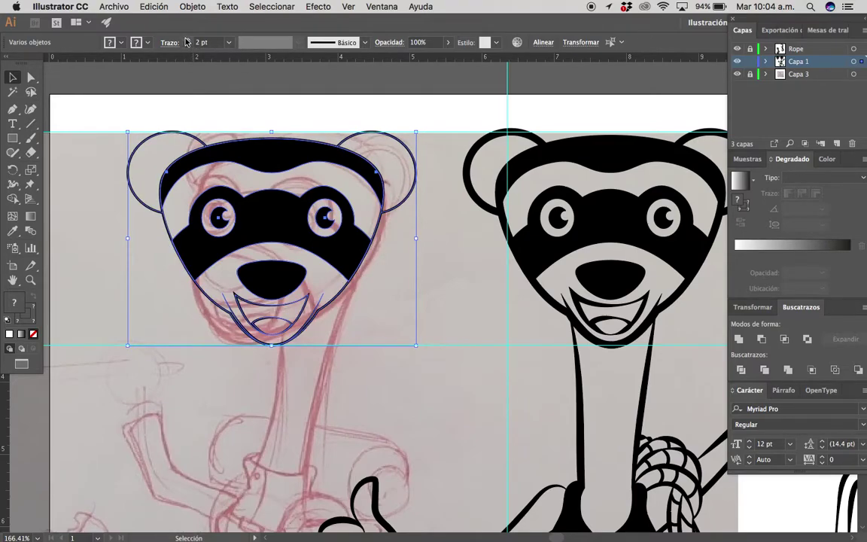
Swap fill and stroke on the mask band and nose so they become outlines.
click(245, 101)
click(280, 181)
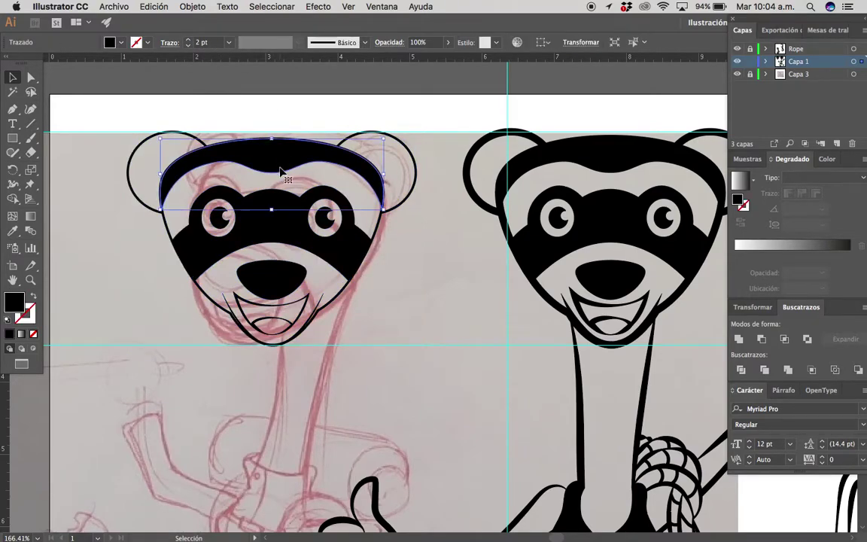
shift+click(284, 293)
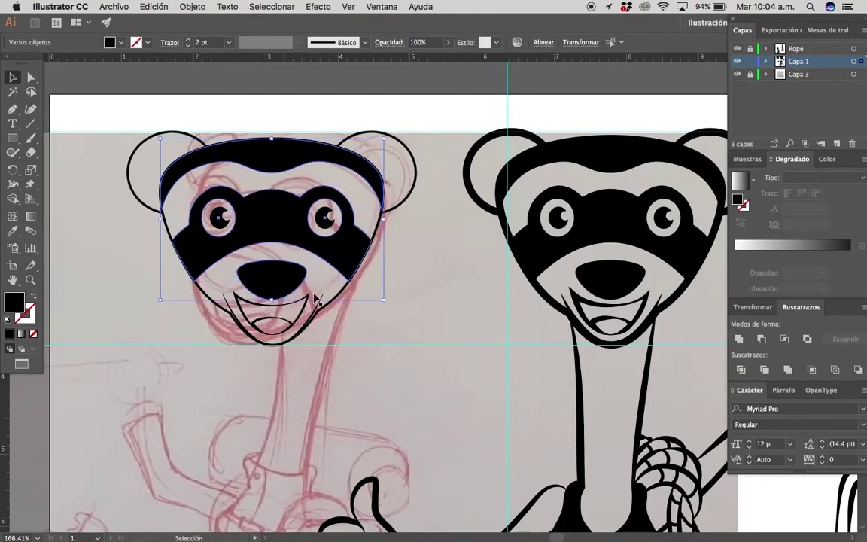
key(shift+x)
click(397, 291)
Swap fill and stroke on both pupils so they become outlines.
key(z)
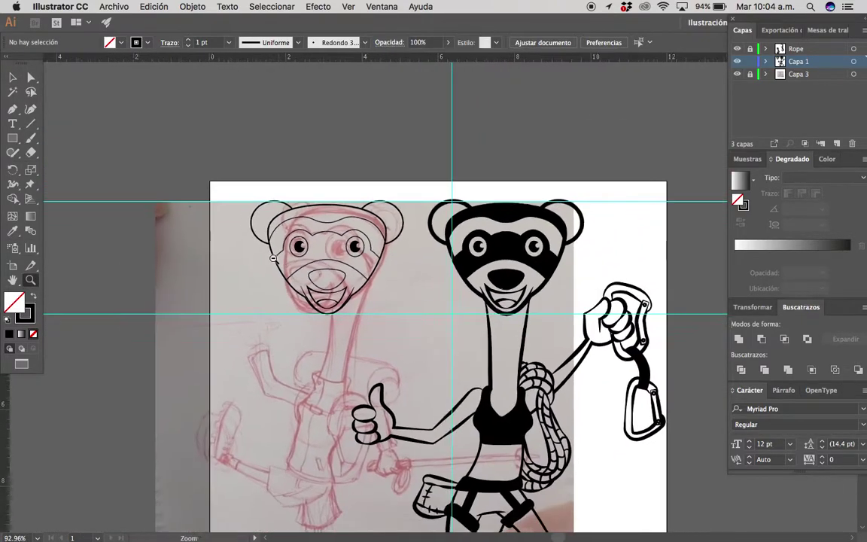
drag(354, 248, 462, 234)
key(v)
click(459, 254)
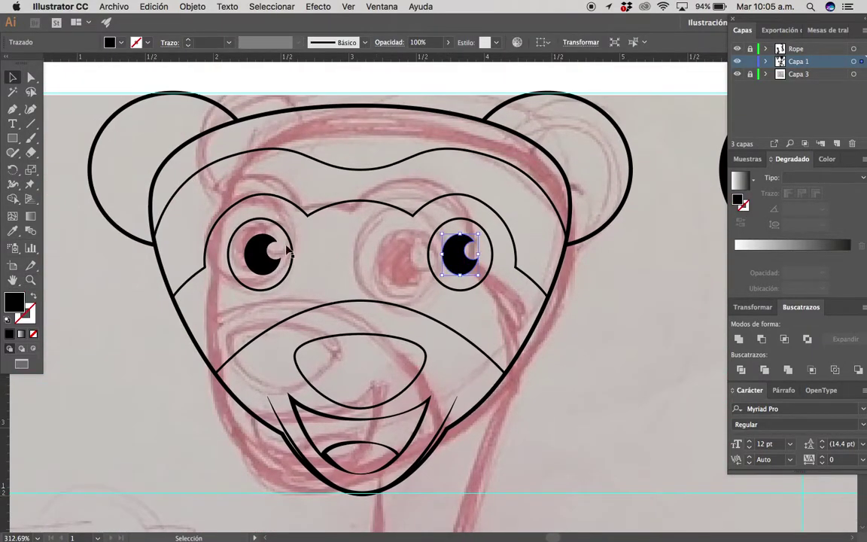
shift+click(260, 255)
key(shift+x)
click(412, 290)
Select the eye band group and nudge the left pupil to the right.
key(z)
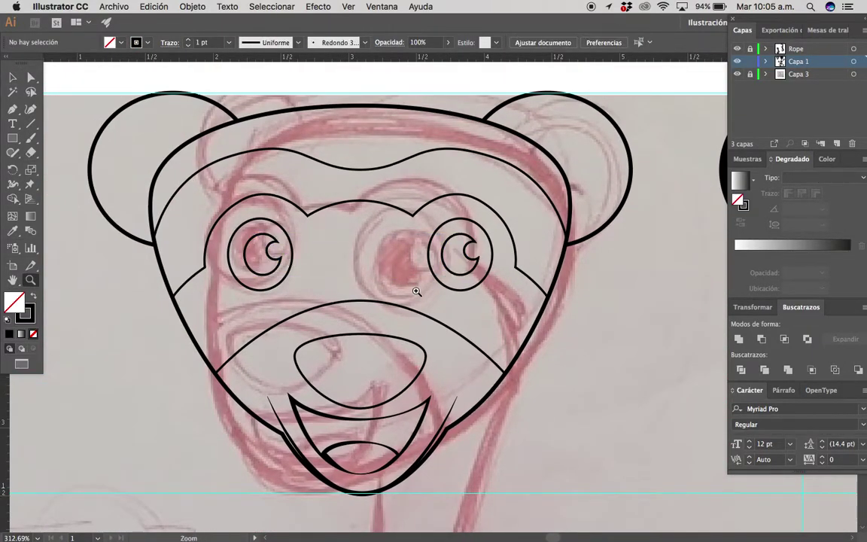
alt+click(343, 238)
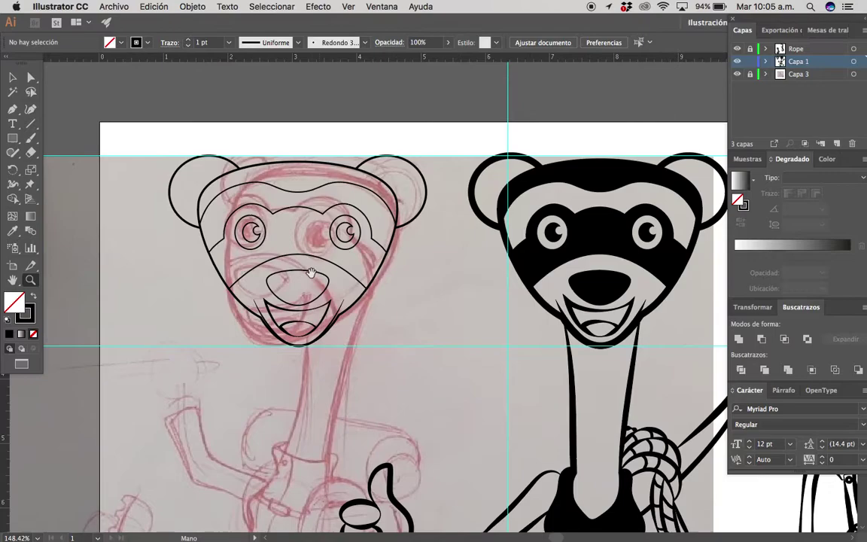
drag(342, 238, 348, 251)
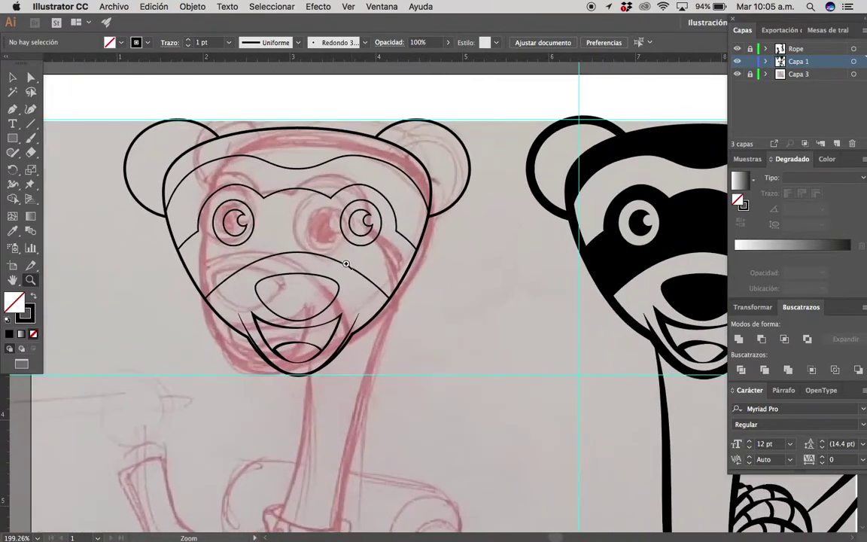
key(v)
drag(432, 291, 436, 302)
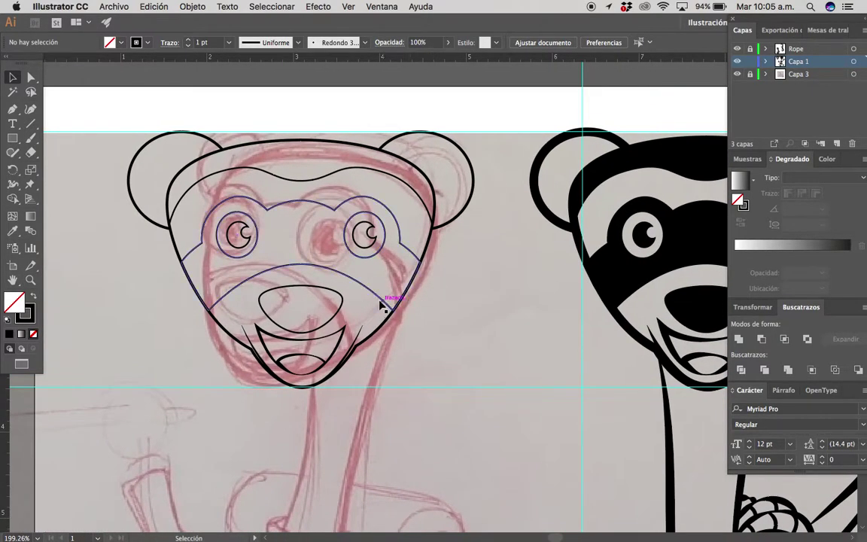
drag(303, 238, 314, 246)
click(256, 249)
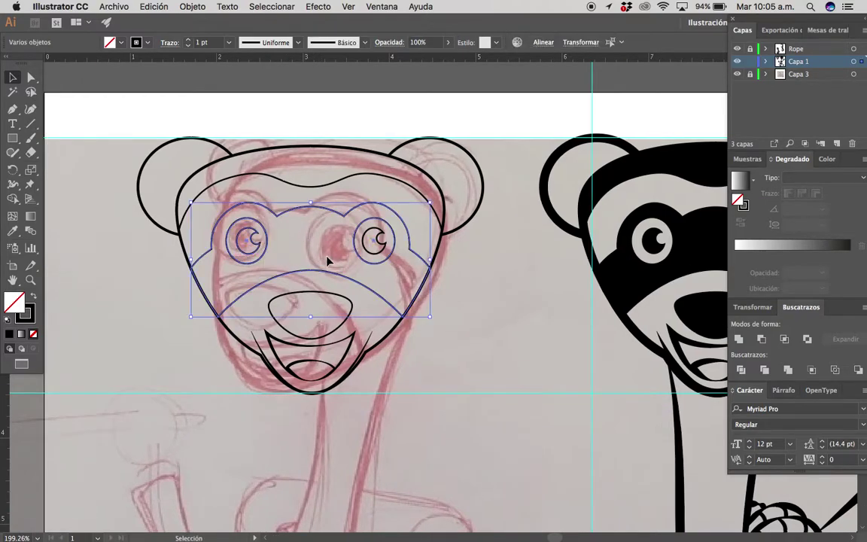
click(267, 236)
click(239, 258)
drag(239, 258, 259, 250)
click(315, 255)
Try moving the eye band compound path down-left, then undo it.
click(253, 250)
click(277, 261)
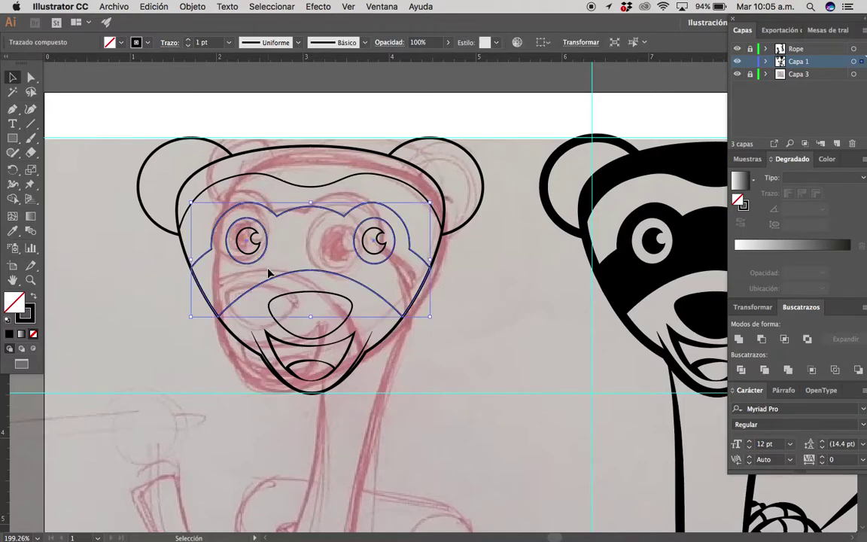
key(super)
click(298, 248)
click(299, 270)
key(super)
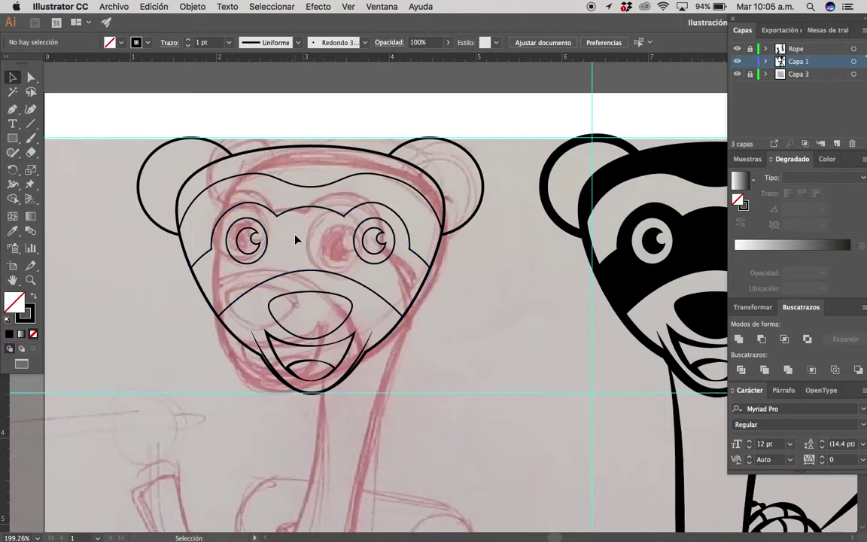
drag(294, 277, 195, 315)
key(super+z)
Lasso the inner face, brow and nose paths, then select the eye-and-brow compound path.
scroll(306, 249, down, 3)
scroll(307, 242, down, 2)
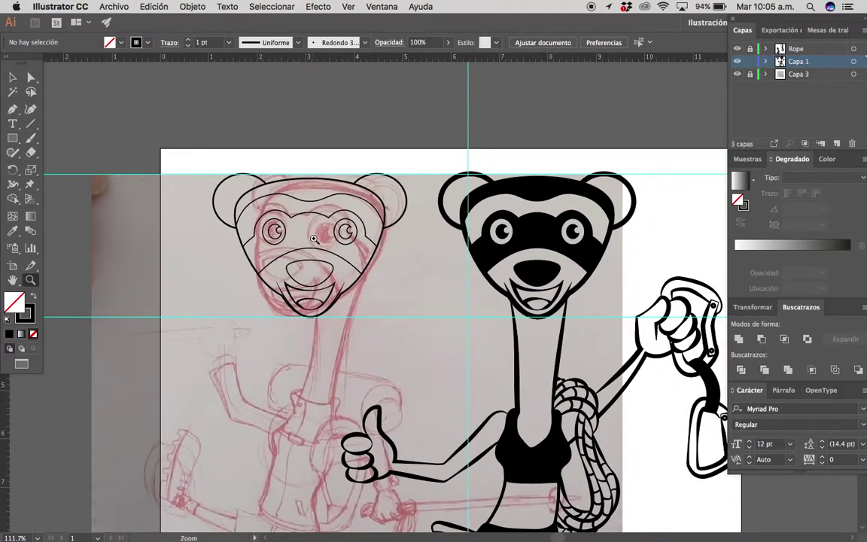
scroll(314, 233, up, 5)
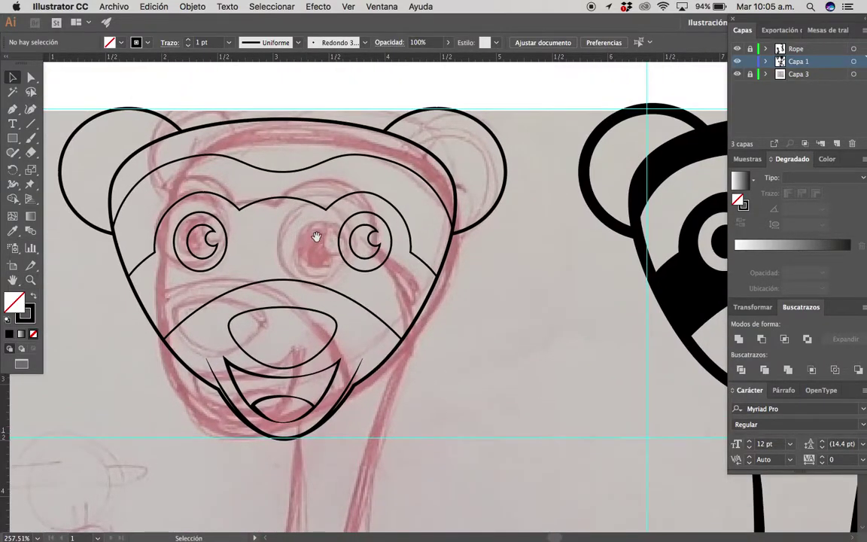
drag(266, 234, 306, 251)
scroll(294, 248, down, 2)
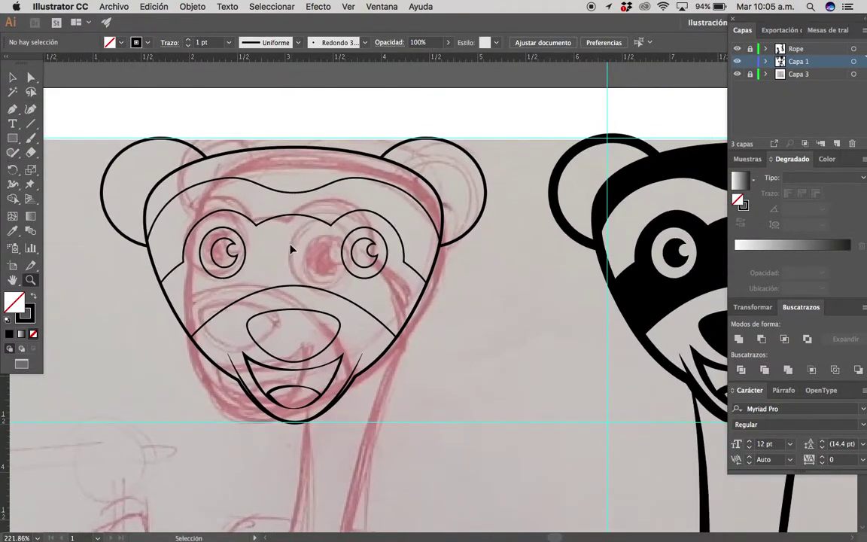
scroll(286, 269, up, 1)
scroll(294, 250, up, 1)
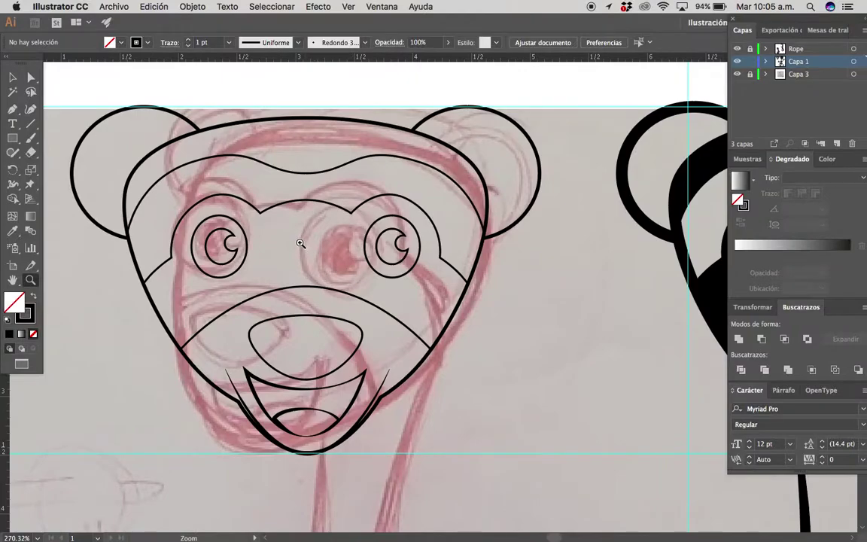
key(v)
key(q)
drag(300, 217, 306, 339)
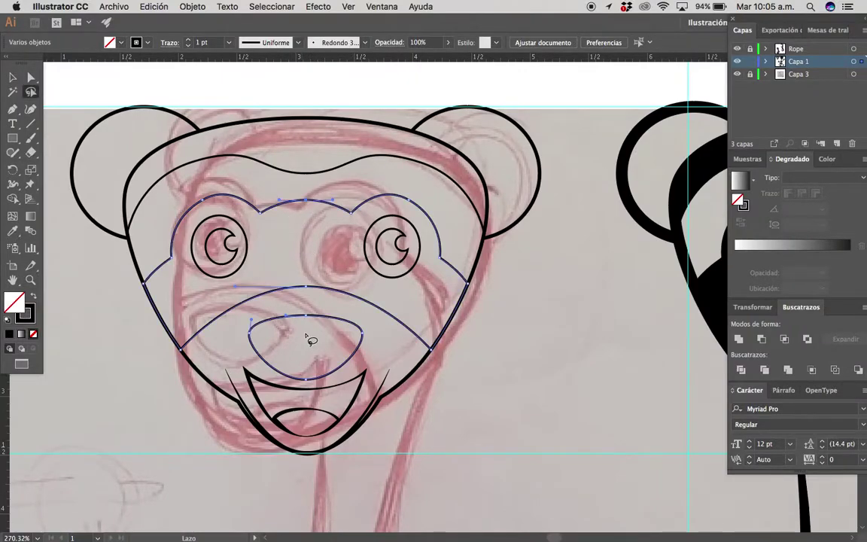
key(v)
click(303, 247)
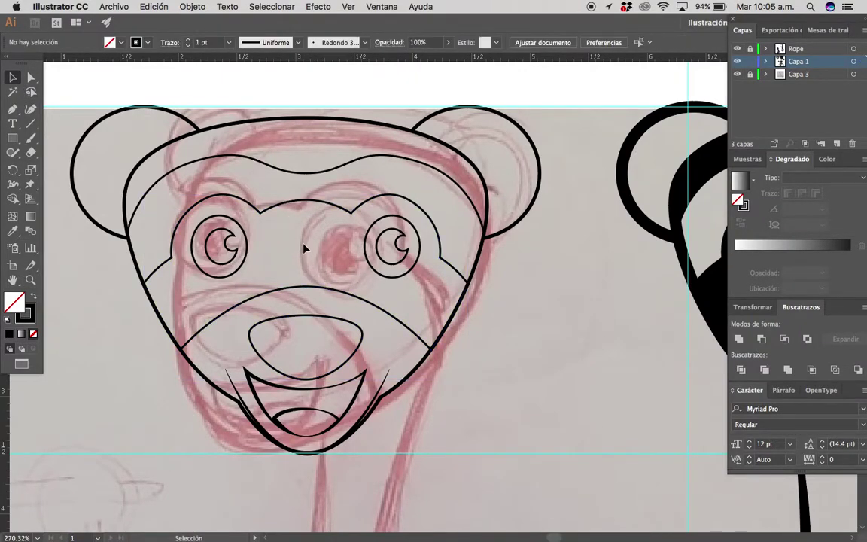
click(317, 204)
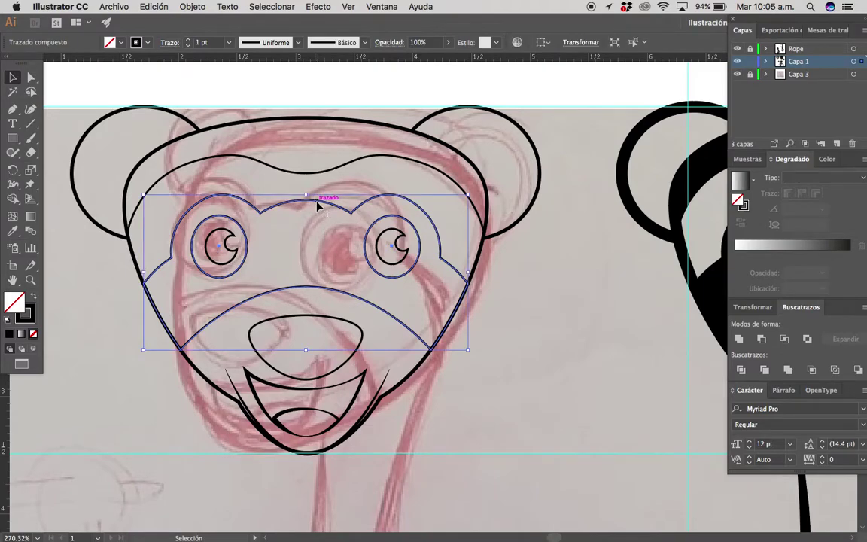
Release the eye-and-brow compound path into separate paths.
right_click(315, 203)
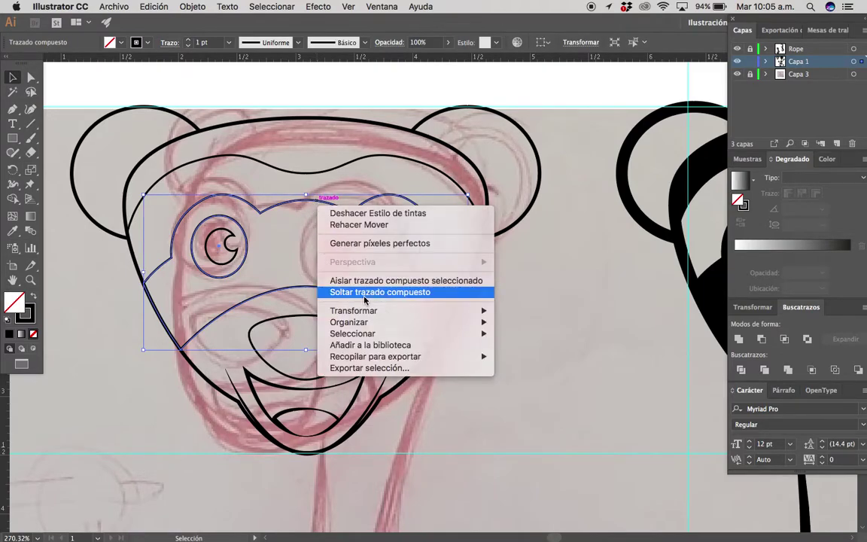
click(364, 299)
click(304, 227)
Move the original ferret's left eye ellipse in isolation mode, undo it, and exit isolation.
key(z)
mouse_move(421, 234)
mouse_down()
mouse_move(489, 233)
mouse_move(437, 232)
mouse_up()
key(v)
double_click(337, 219)
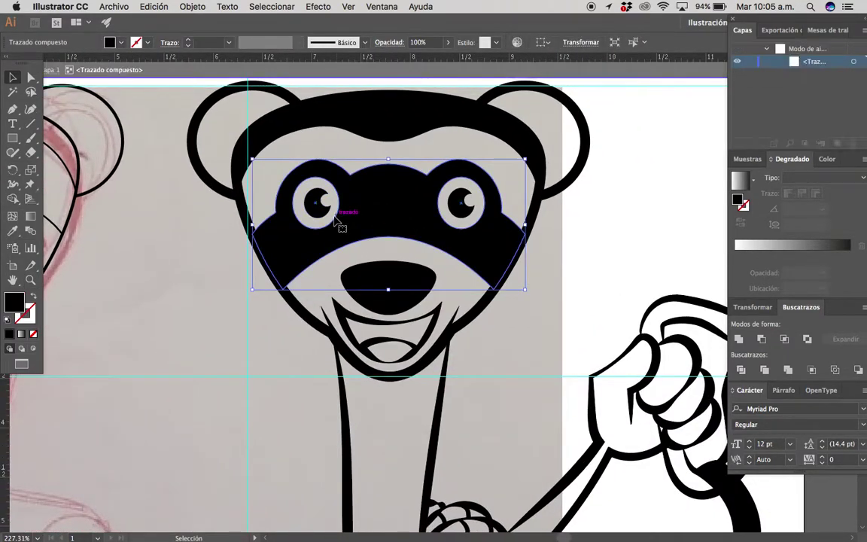
drag(338, 223, 402, 228)
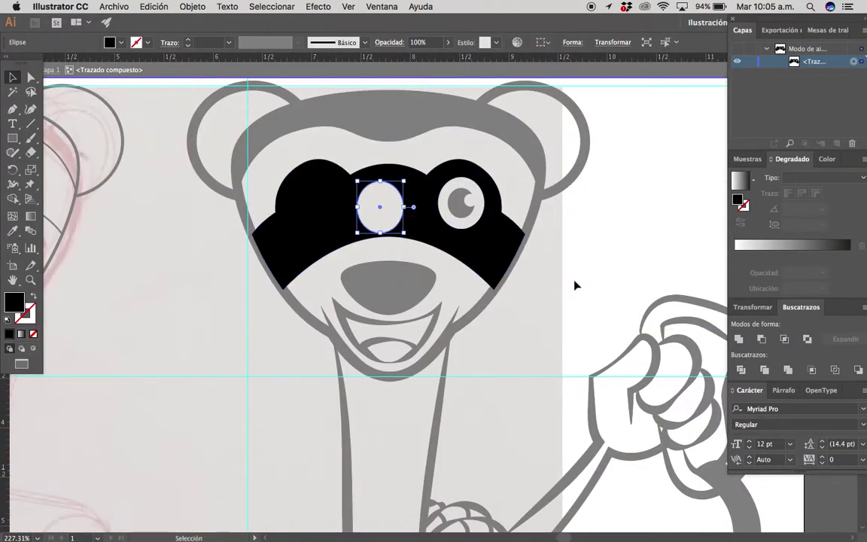
key(Escape)
key(ctrl+z)
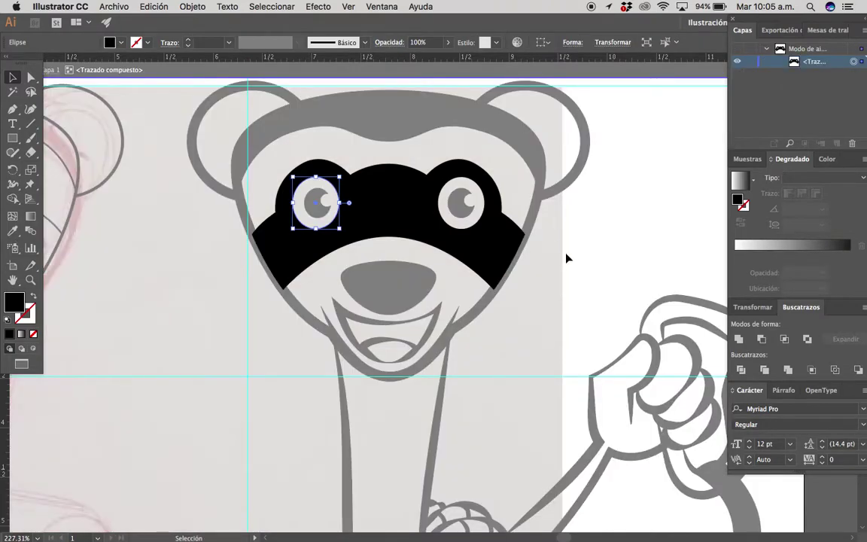
key(Escape)
key(z)
mouse_move(516, 291)
mouse_down()
mouse_move(342, 243)
mouse_move(359, 255)
mouse_up()
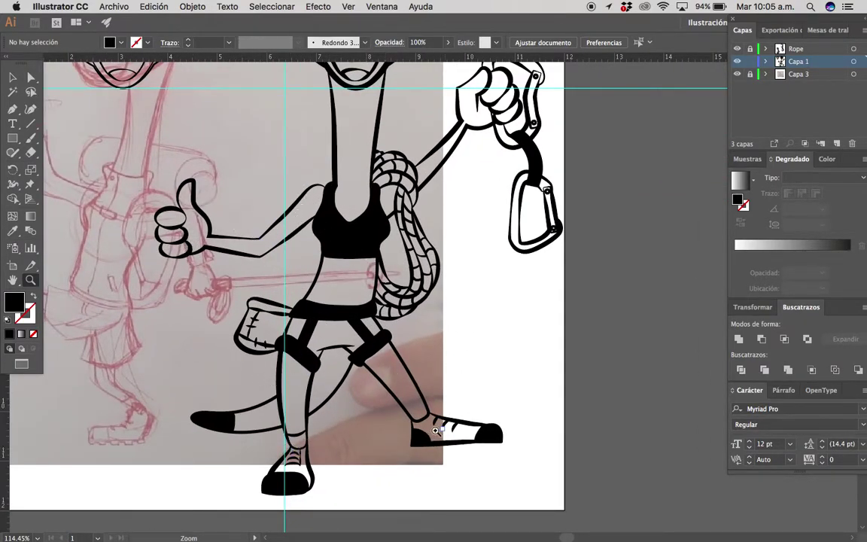
Zoom in on the left ferret head and switch to black stroke with no fill.
drag(432, 310, 369, 308)
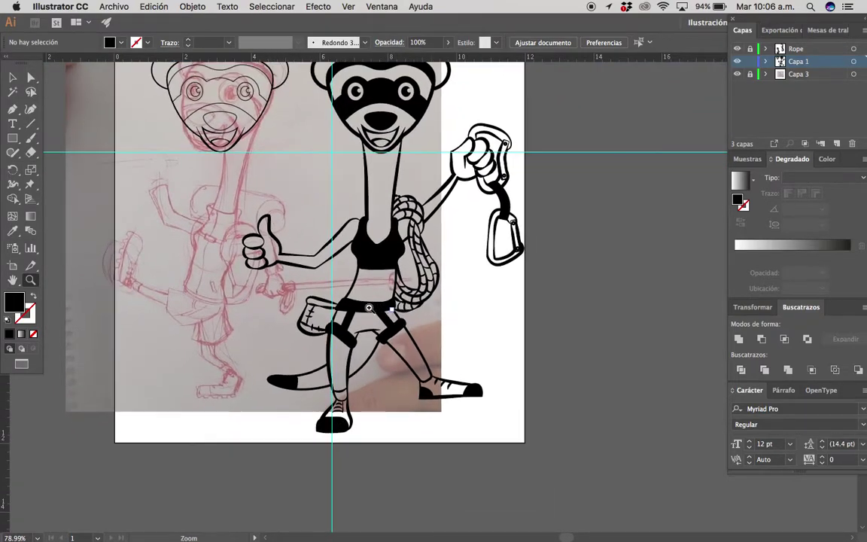
scroll(371, 297, up, 3)
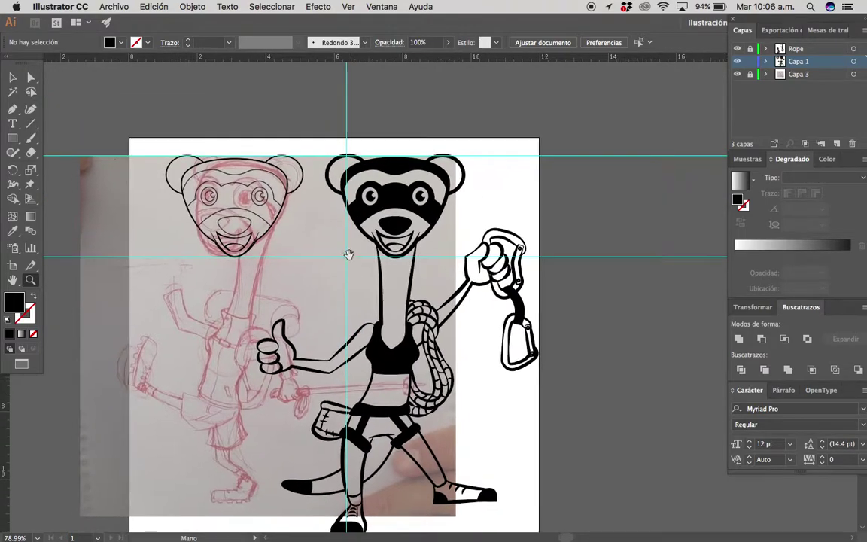
drag(350, 251, 365, 249)
key(shift+x)
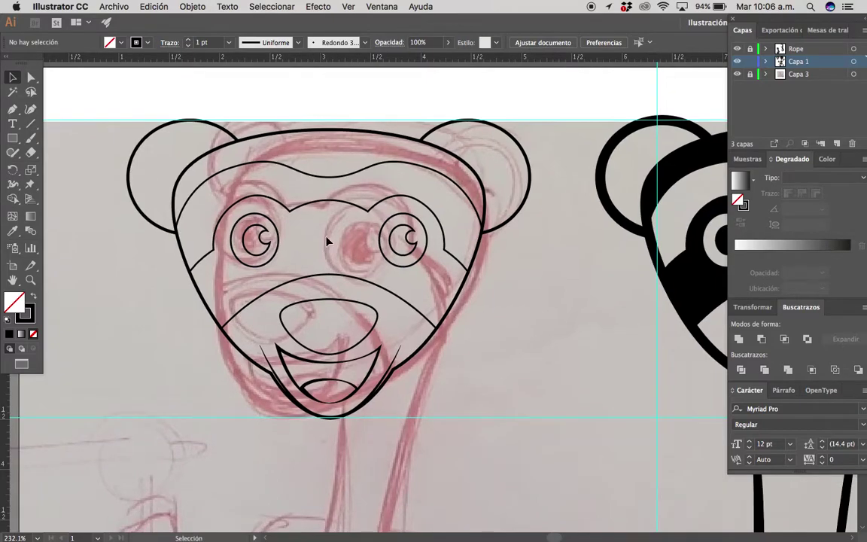
Lasso-select the left head's inner face paths.
click(321, 174)
click(319, 268)
key(q)
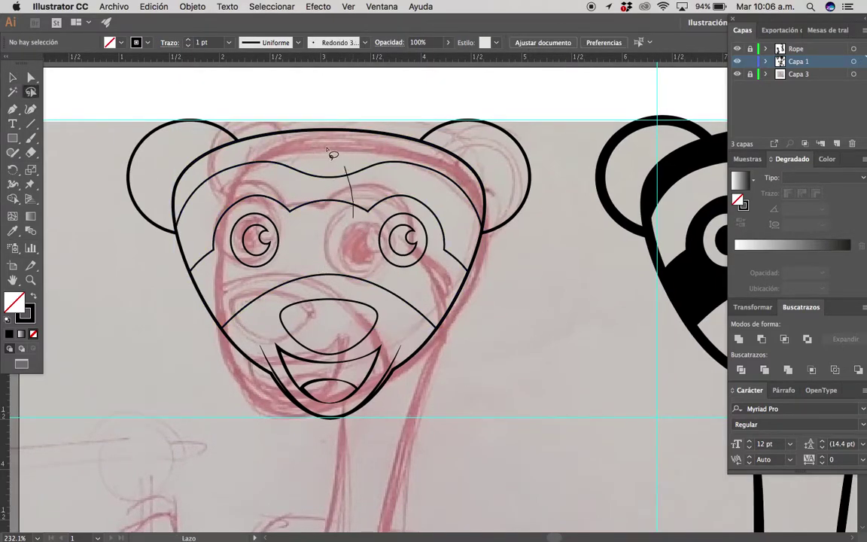
drag(316, 220, 333, 410)
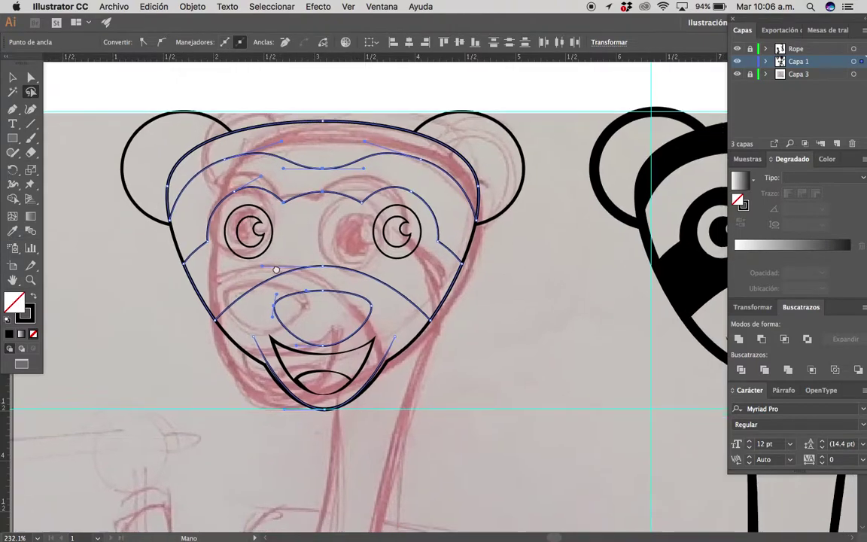
Add a vertical guide along the left side of the ferret's face.
scroll(264, 286, down, 2)
scroll(263, 286, right, 2)
key(p)
click(235, 325)
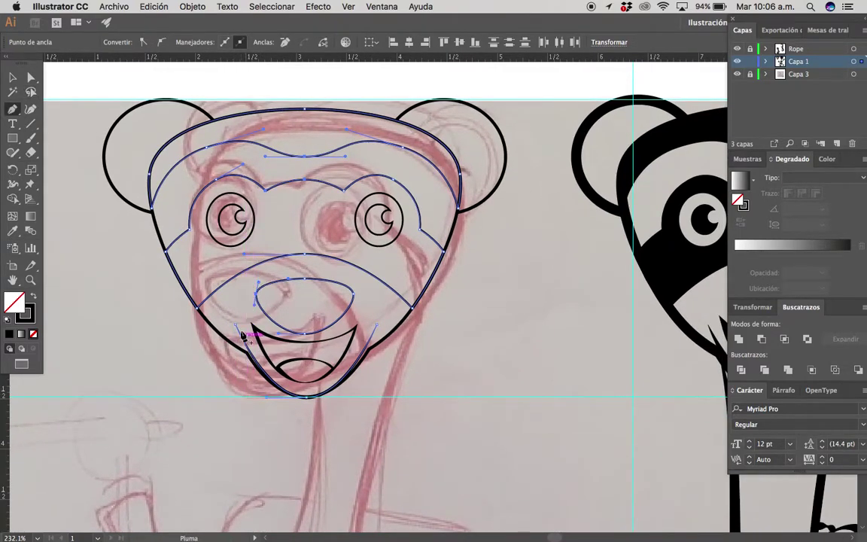
drag(9, 402, 192, 368)
drag(245, 298, 243, 339)
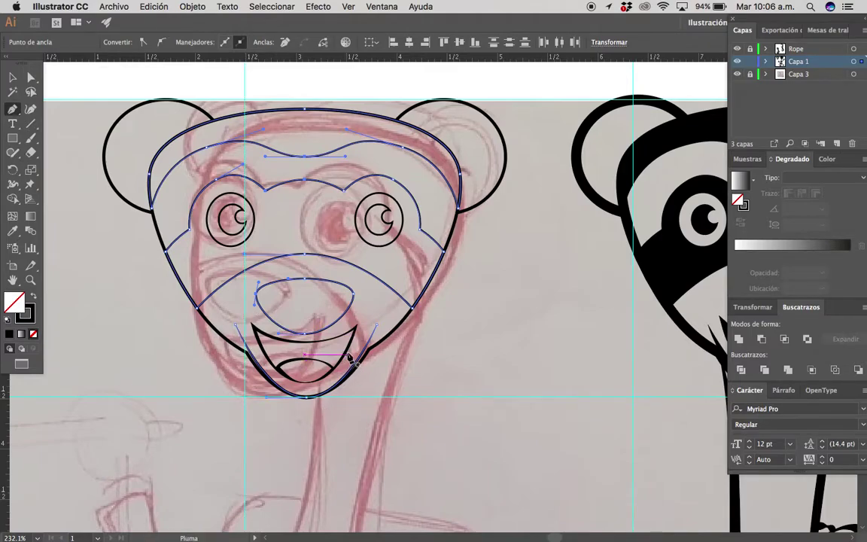
Draw a long pen curve from below the chin, past the left eye, to above the head.
scroll(377, 311, down, 3)
scroll(358, 306, down, 2)
scroll(354, 301, down, 2)
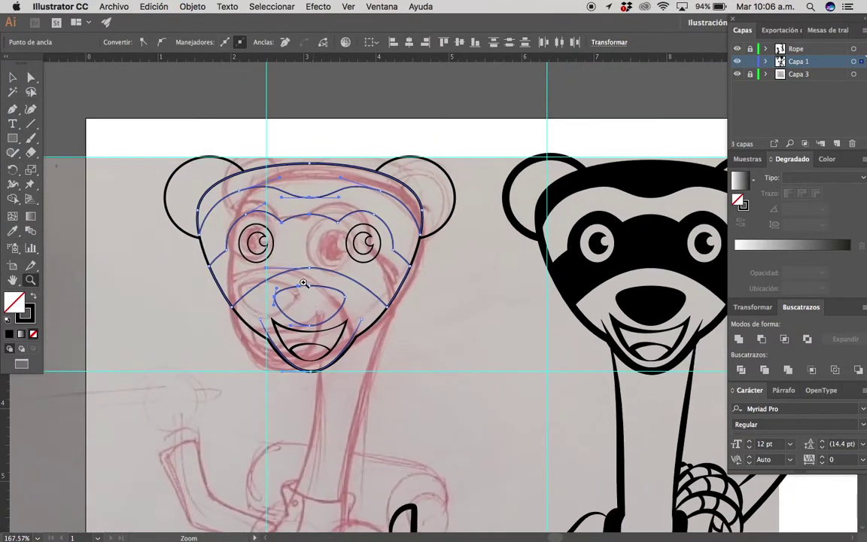
click(284, 385)
drag(264, 281, 265, 241)
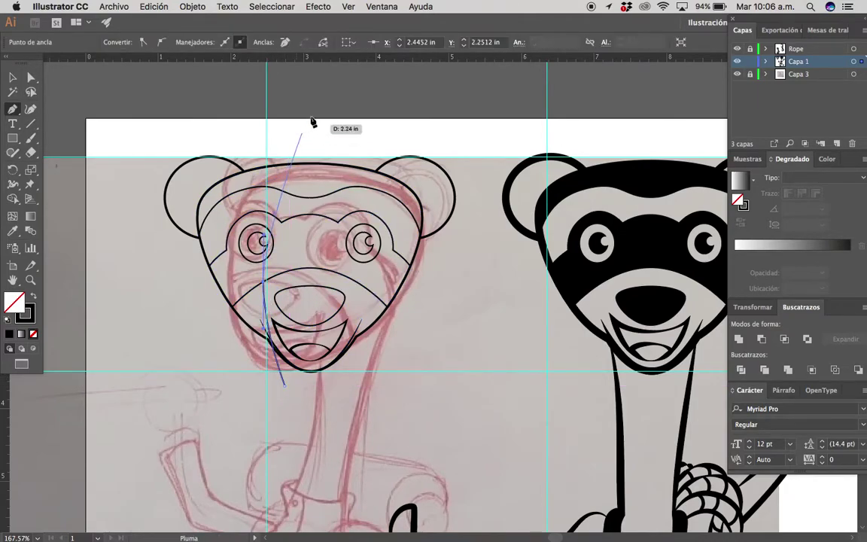
drag(332, 82, 342, 120)
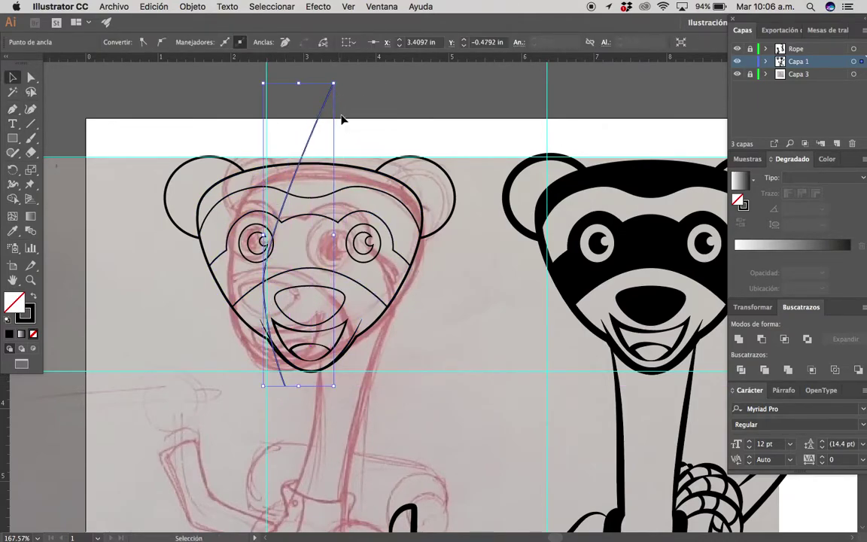
Drag the curve's anchor by the left eye so the curve bows along the cheek.
key(a)
click(264, 282)
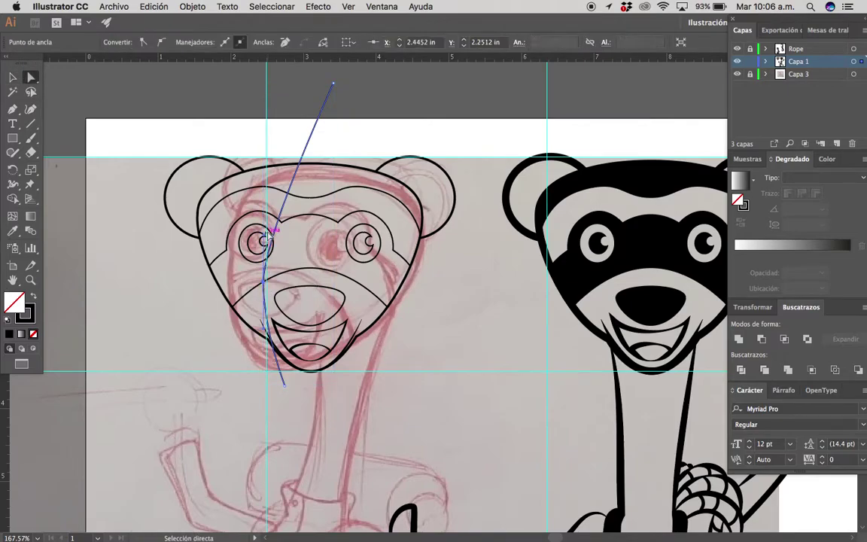
scroll(269, 279, up, 4)
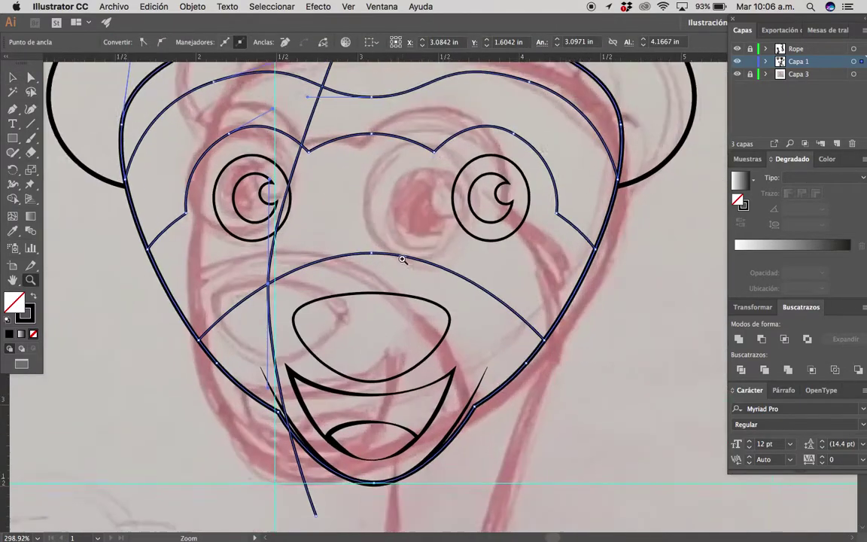
scroll(269, 293, up, 1)
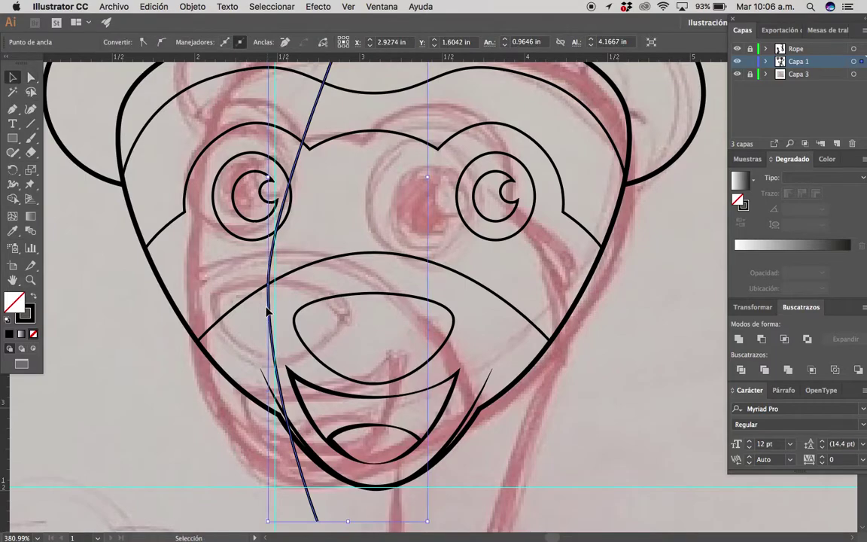
double_click(269, 286)
click(270, 283)
scroll(335, 285, down, 2)
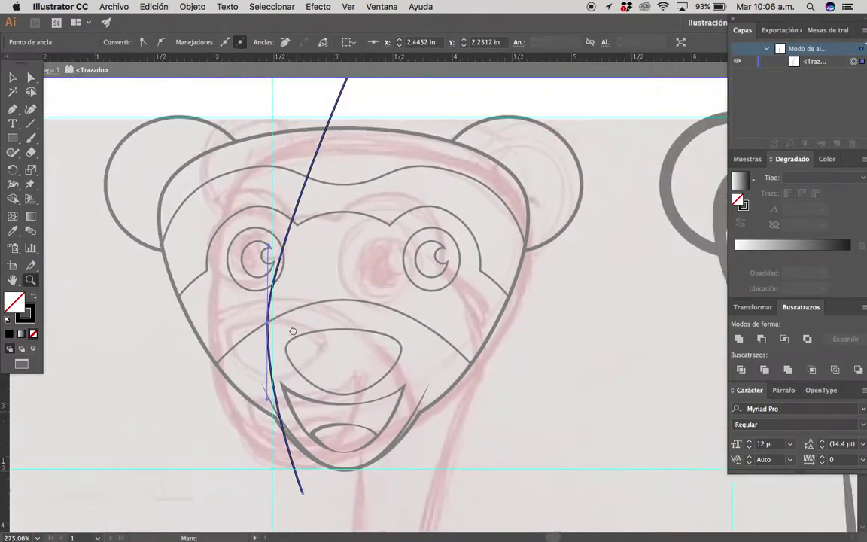
click(255, 279)
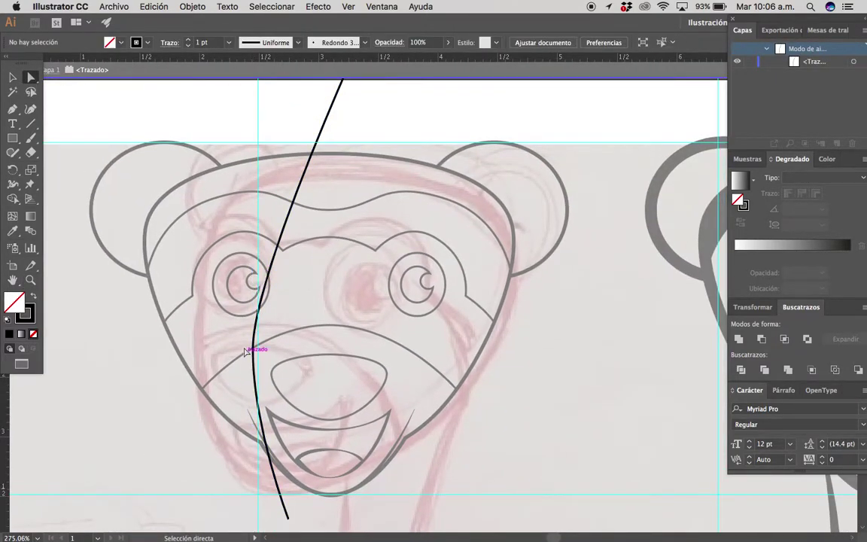
click(255, 272)
drag(253, 272, 247, 177)
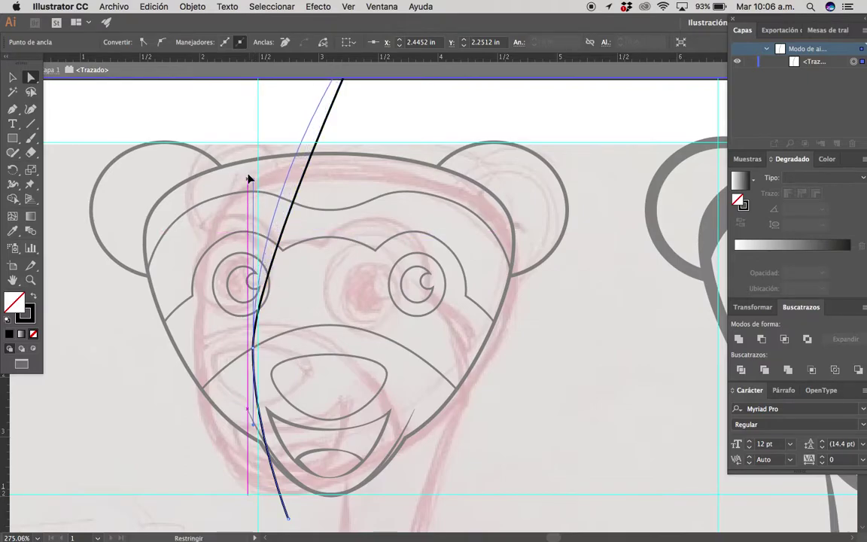
key(Escape)
Delete the curved stroke, hide the Capa 1 layer, then undo to restore the curve.
key(z)
alt+click(346, 271)
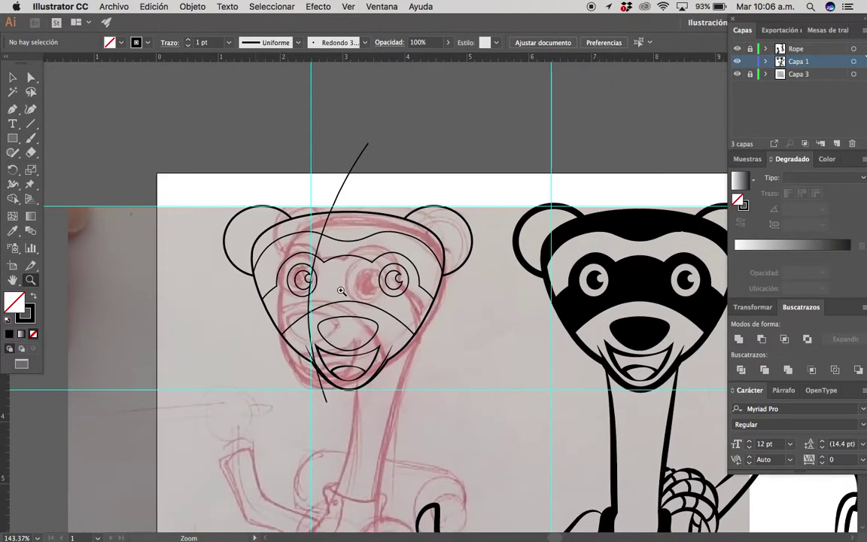
key(v)
key(ctrl+plus)
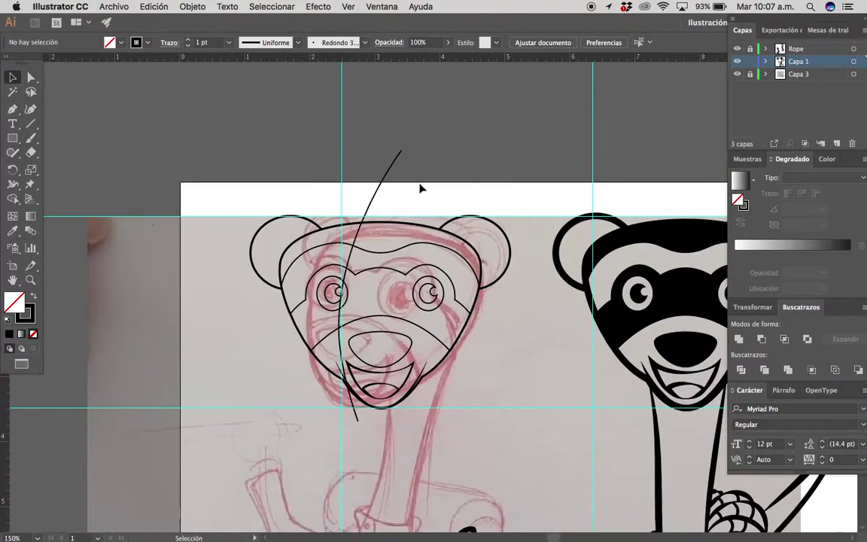
click(390, 167)
key(Delete)
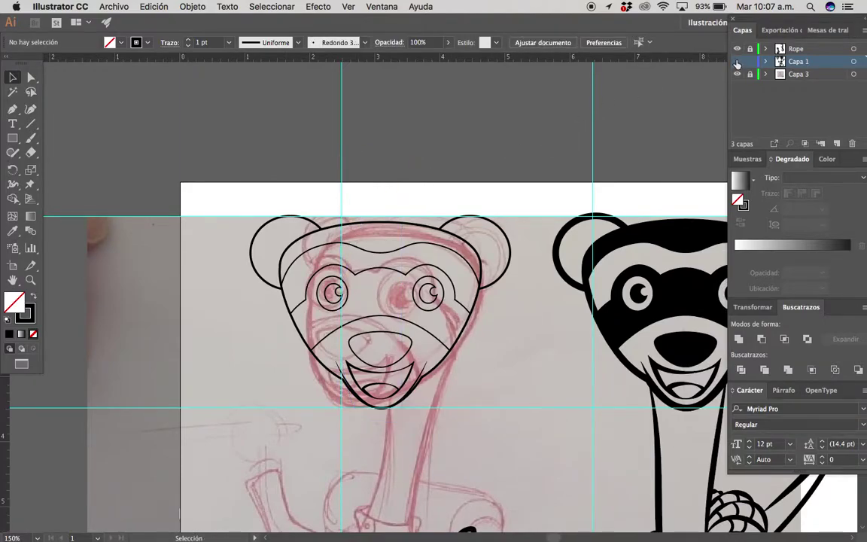
click(738, 61)
key(ctrl+z)
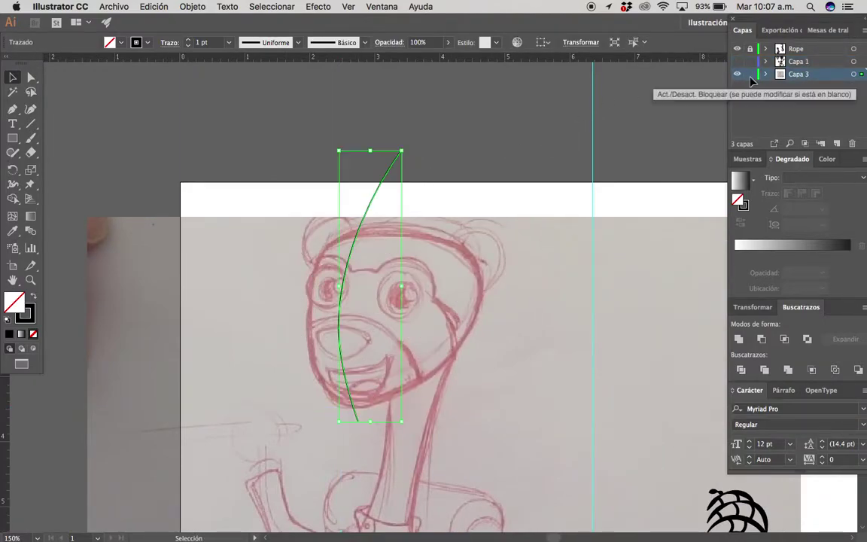
Rotate the curved stroke to follow the sketch face's left edge.
scroll(304, 241, up, 5)
key(a)
key(v)
click(300, 420)
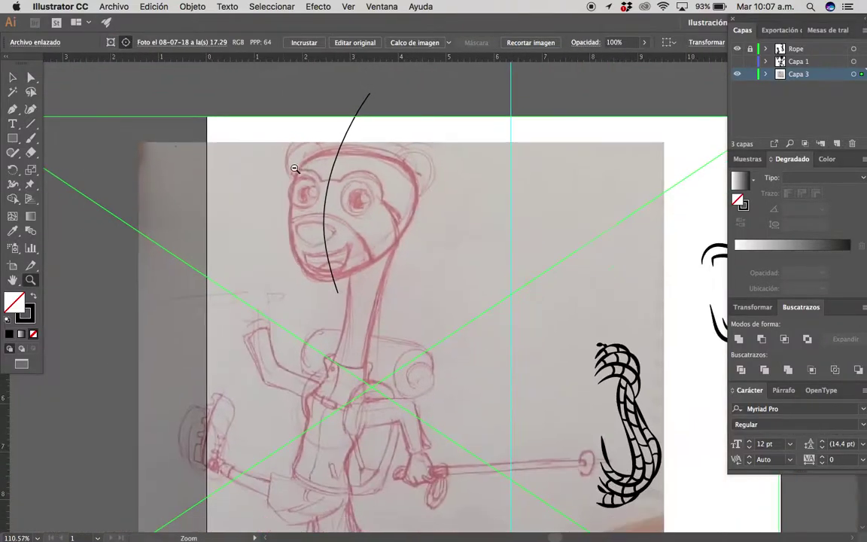
scroll(352, 151, down, 5)
click(412, 90)
click(368, 97)
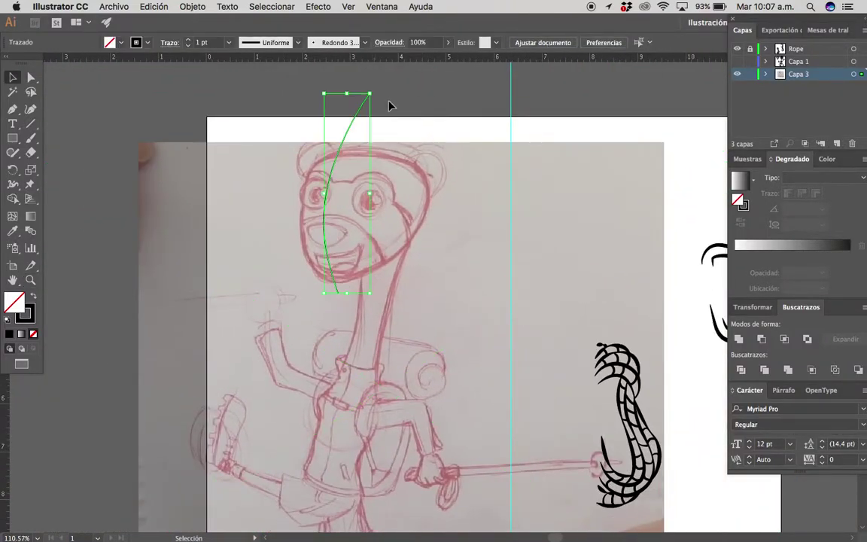
drag(387, 103, 396, 91)
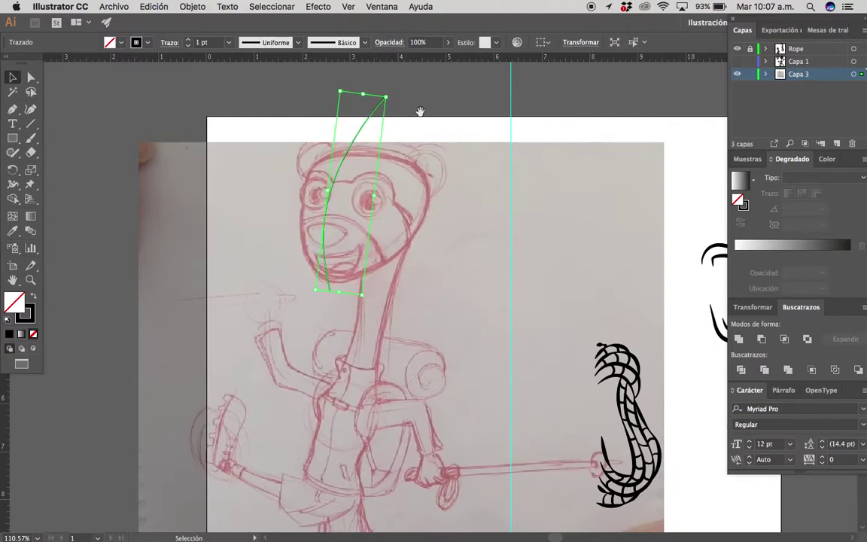
scroll(406, 105, right, 3)
Draw a circle above the sketch head for a demo face.
key(m)
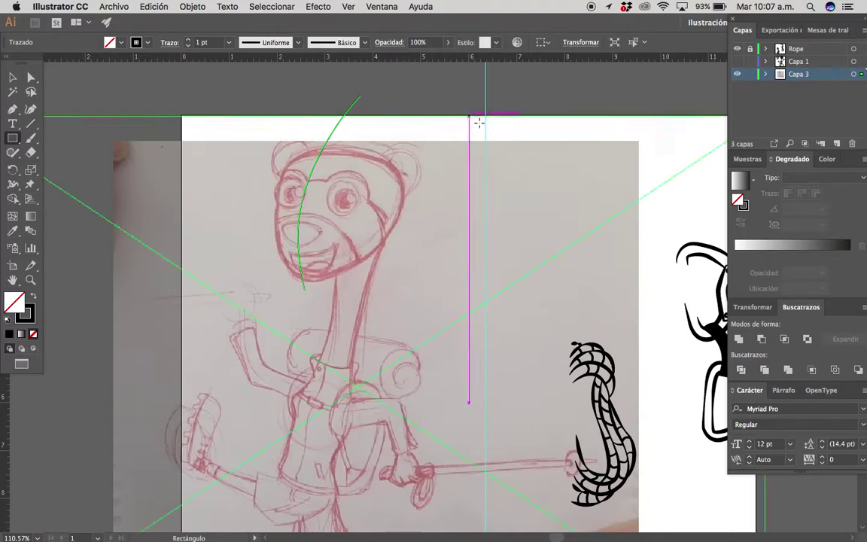
mouse_move(452, 91)
mouse_down()
mouse_move(532, 199)
mouse_move(548, 197)
mouse_up()
key(ctrl+z)
scroll(467, 161, up, 3)
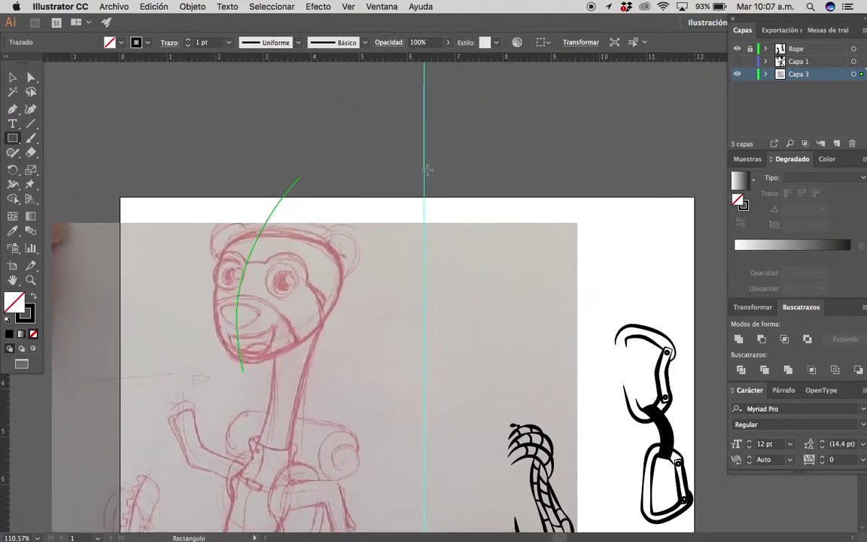
drag(368, 135, 411, 178)
scroll(445, 168, up, 2)
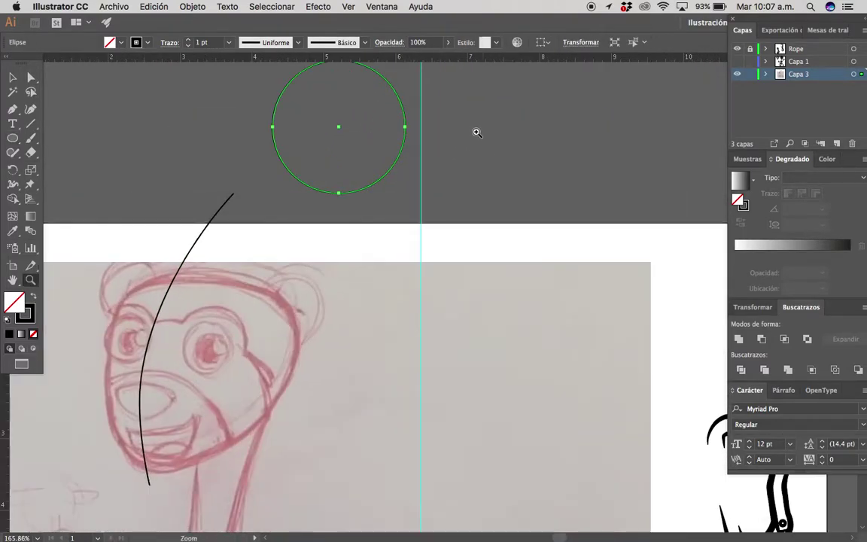
key(v)
drag(428, 134, 476, 203)
Add vertical and horizontal centre cross lines through the circle.
key(m)
drag(383, 101, 374, 293)
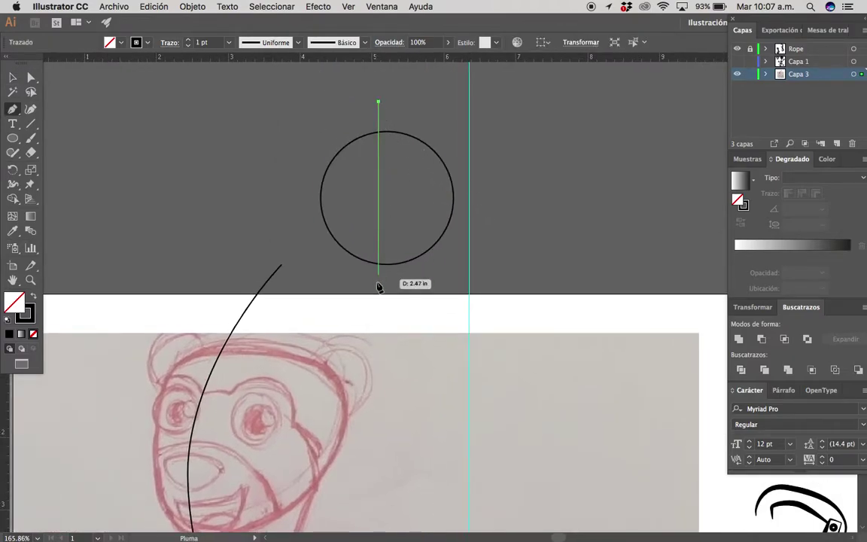
key(v)
drag(378, 198, 388, 200)
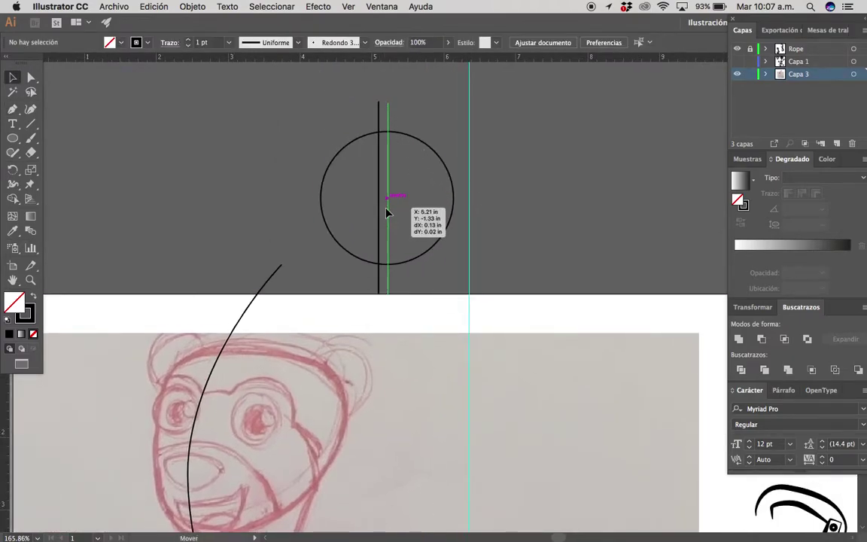
key(p)
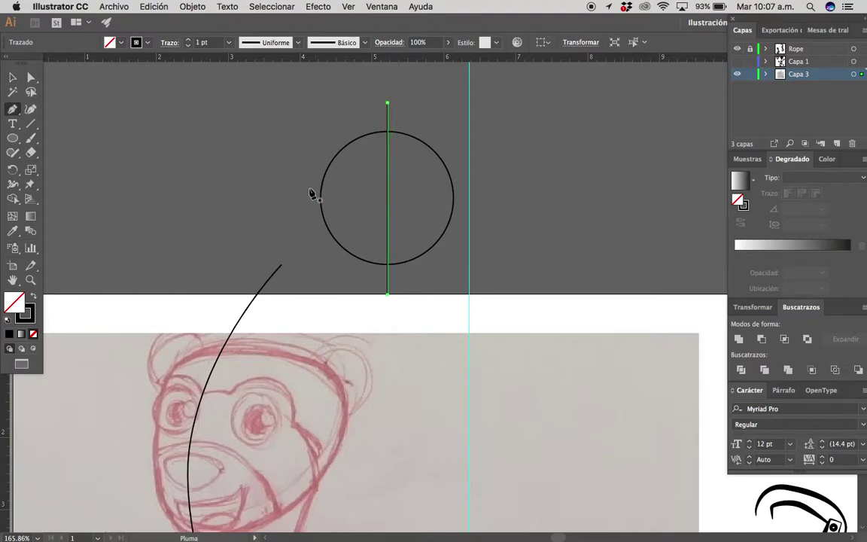
click(304, 198)
drag(474, 198, 495, 187)
key(Escape)
scroll(437, 211, up, 2)
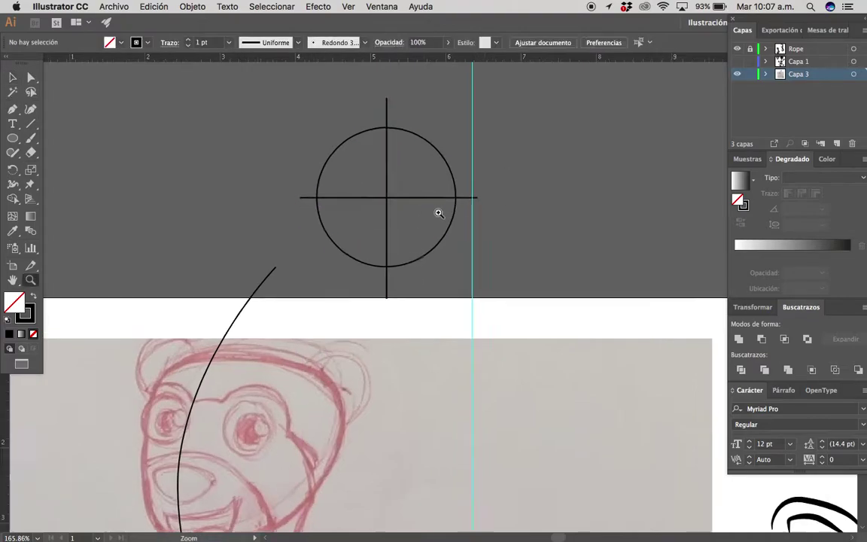
Draw small eye circles inside the demo face.
key(l)
mouse_move(347, 192)
mouse_down()
mouse_move(345, 209)
mouse_move(355, 215)
mouse_move(440, 194)
mouse_up()
key(v)
click(398, 268)
key(l)
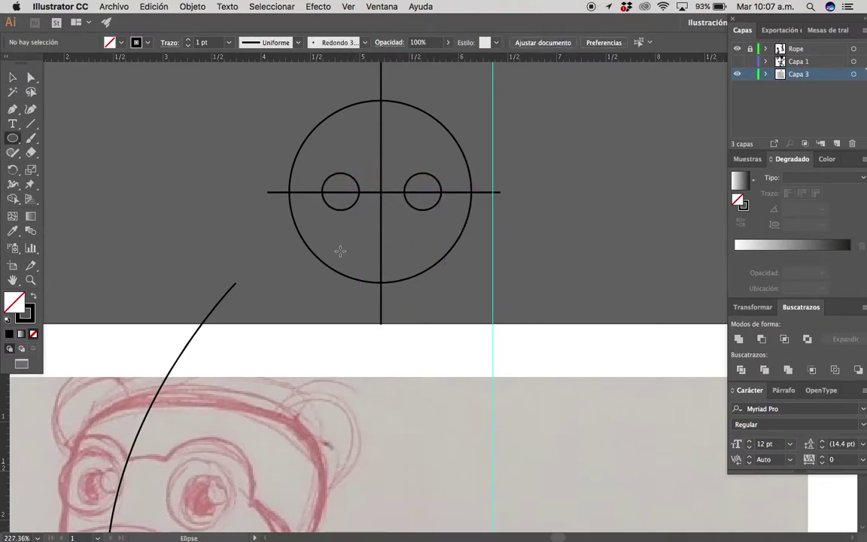
Draw a curved mouth line across the circle's lower half.
key(p)
click(294, 222)
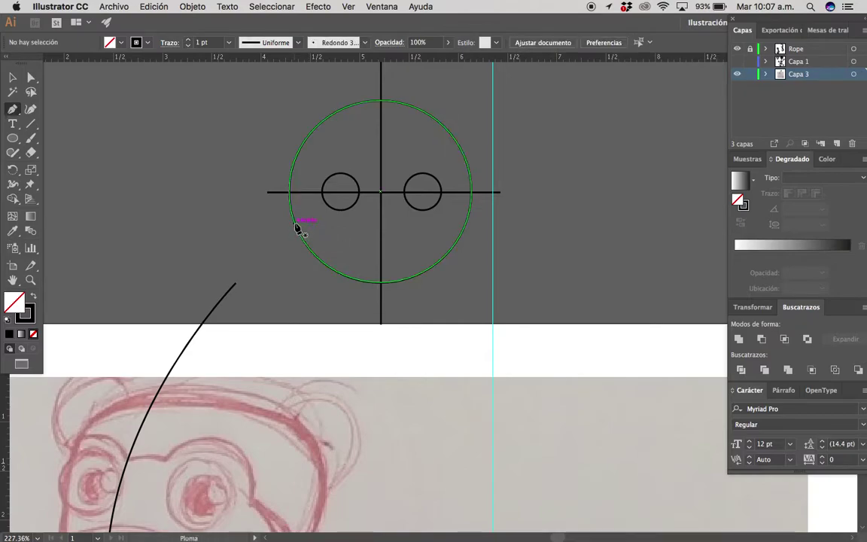
drag(381, 244, 444, 243)
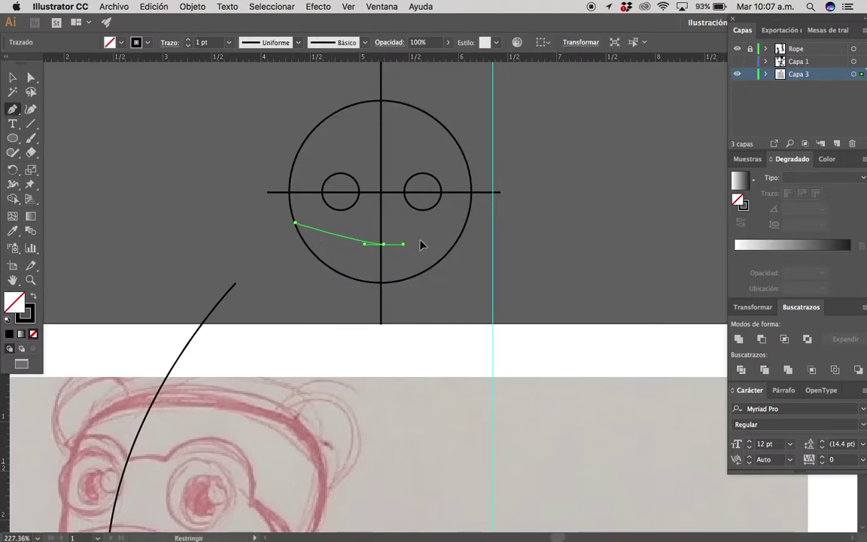
click(468, 220)
key(z)
Select the whole demo face and delete it.
scroll(519, 248, down, 3)
scroll(487, 230, up, 2)
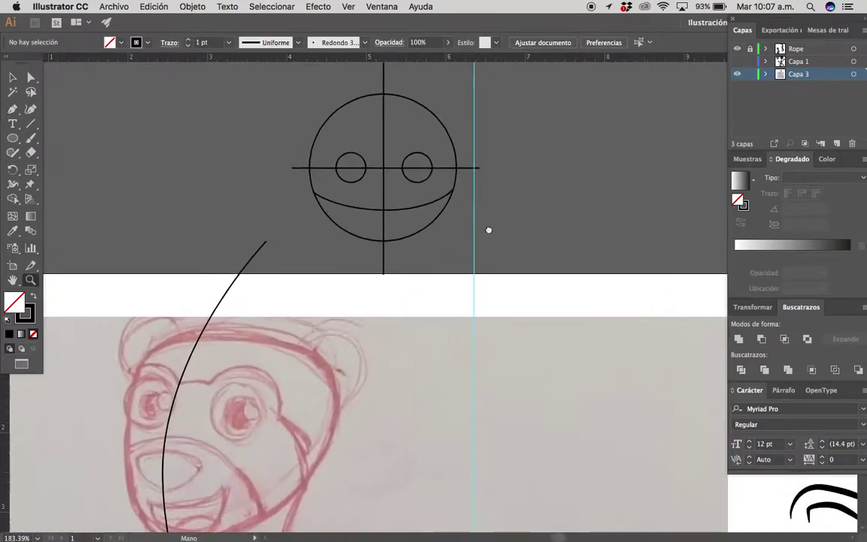
scroll(397, 244, down, 2)
scroll(396, 267, up, 2)
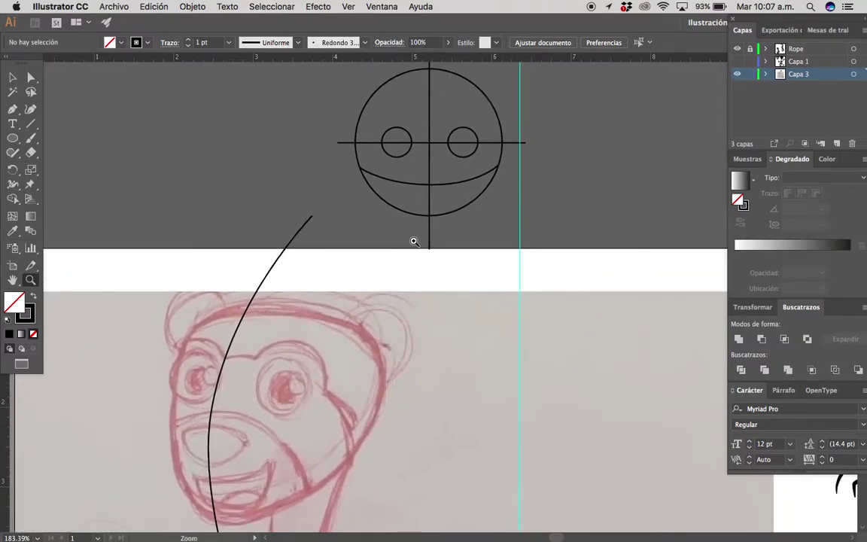
scroll(445, 223, down, 2)
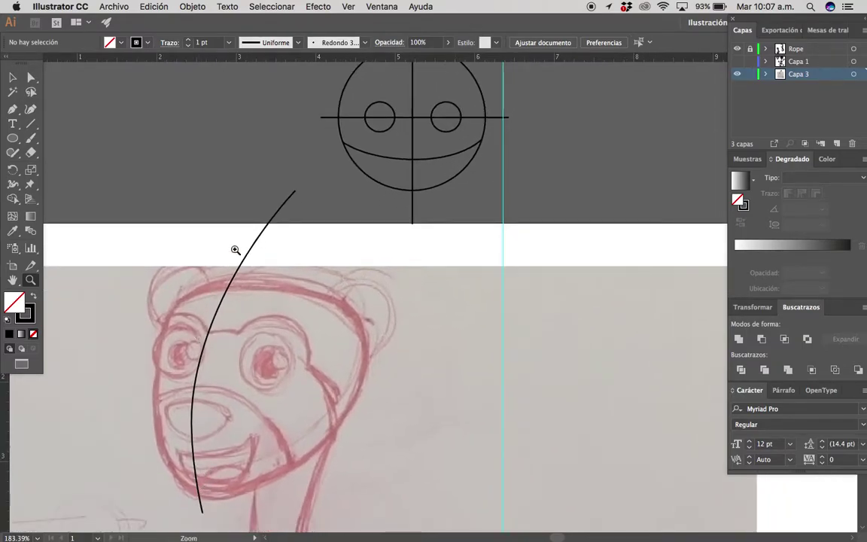
scroll(396, 283, up, 3)
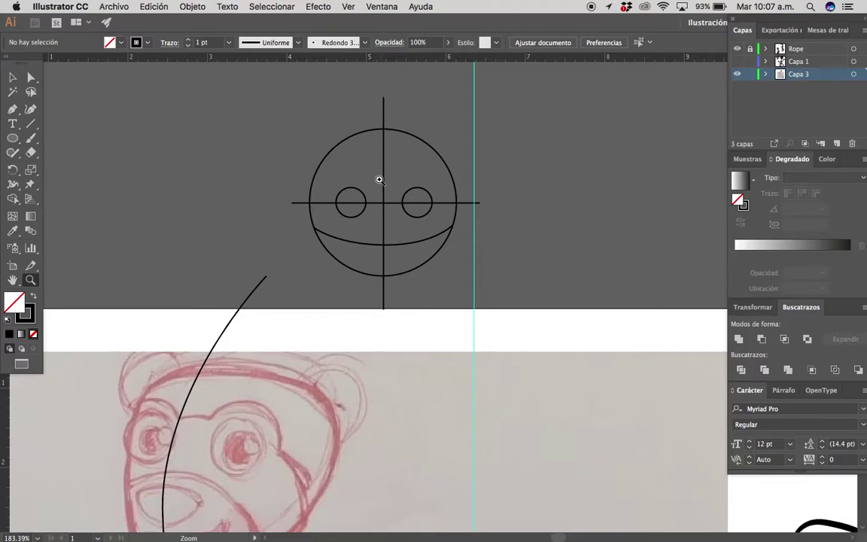
alt+click(501, 225)
key(v)
click(480, 169)
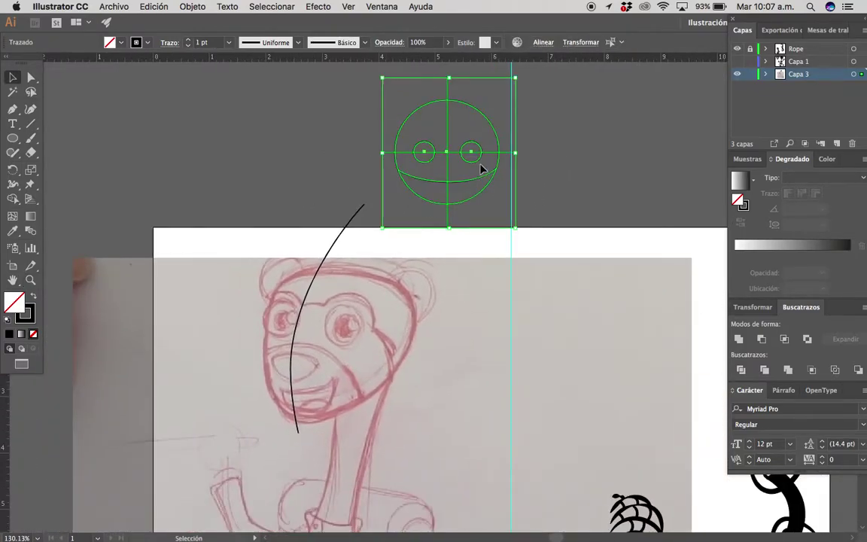
key(Delete)
Give the long guide curve a bright green 4 pt stroke with no fill.
scroll(319, 176, up, 2)
click(397, 139)
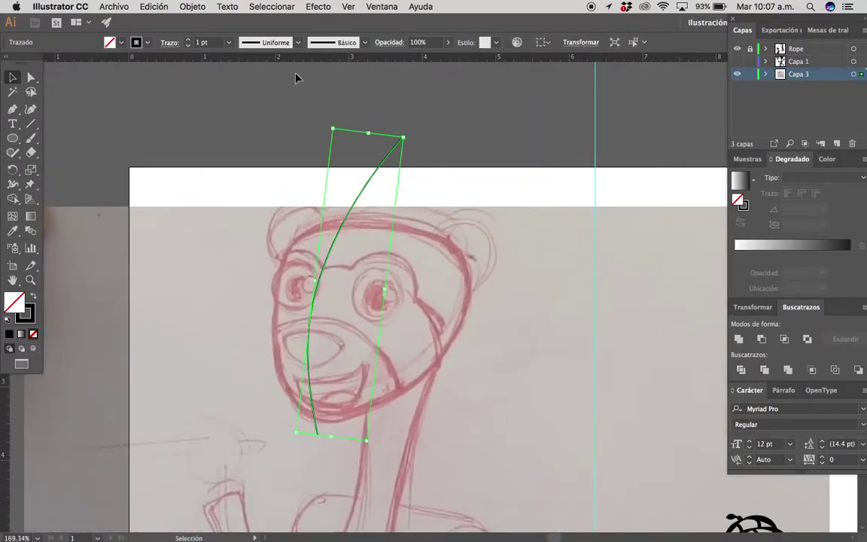
click(749, 160)
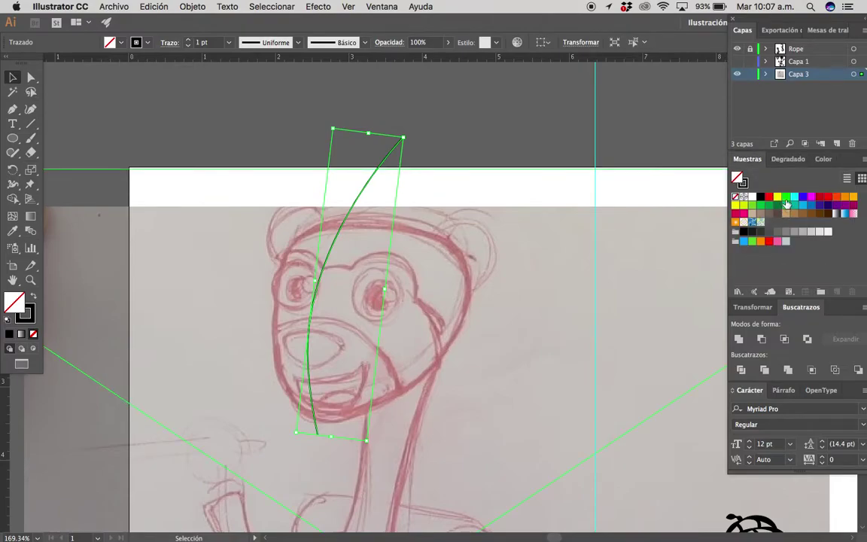
click(786, 201)
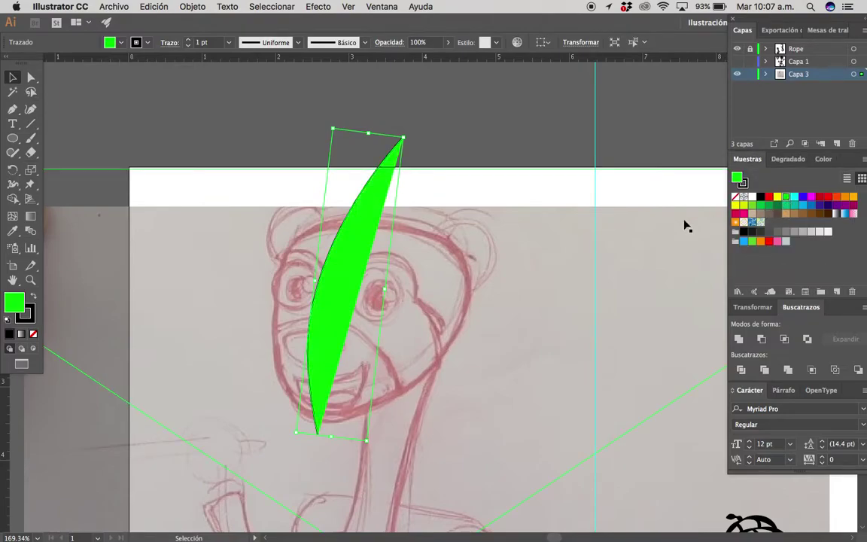
click(27, 317)
key(shift+x)
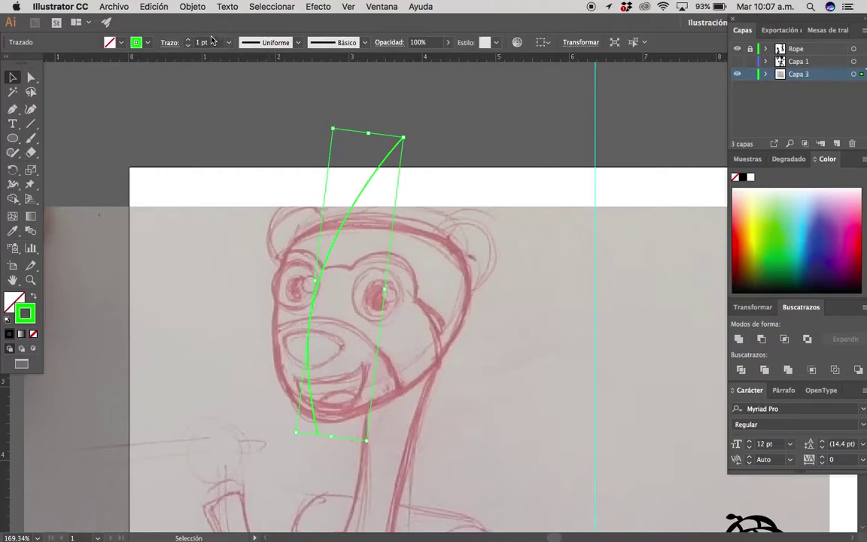
click(187, 39)
click(187, 39)
click(474, 192)
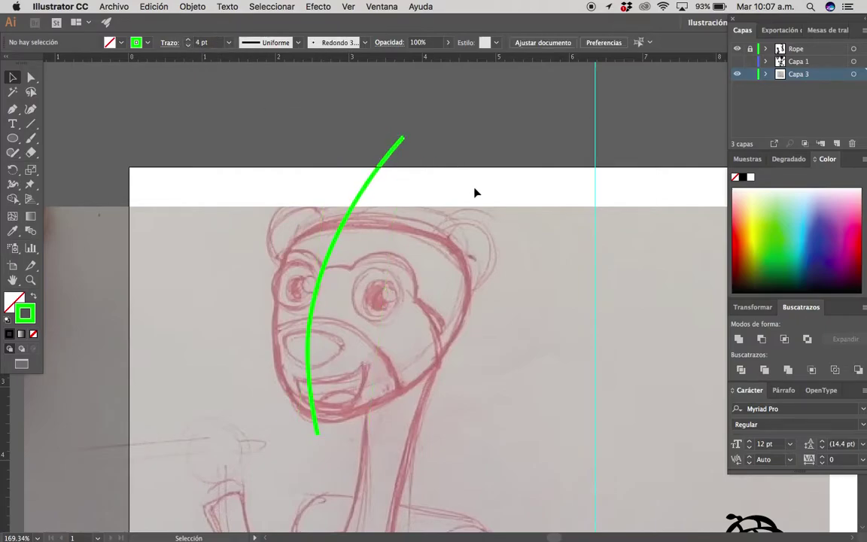
Show Capa 1 again, fade the green curve to low opacity (16 entered), and make Capa 1 active.
scroll(380, 173, down, 3)
click(380, 173)
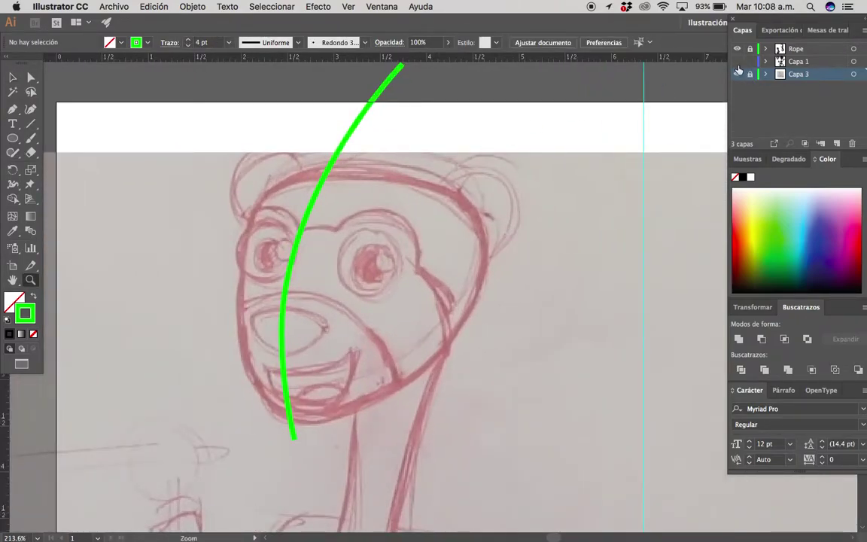
click(738, 62)
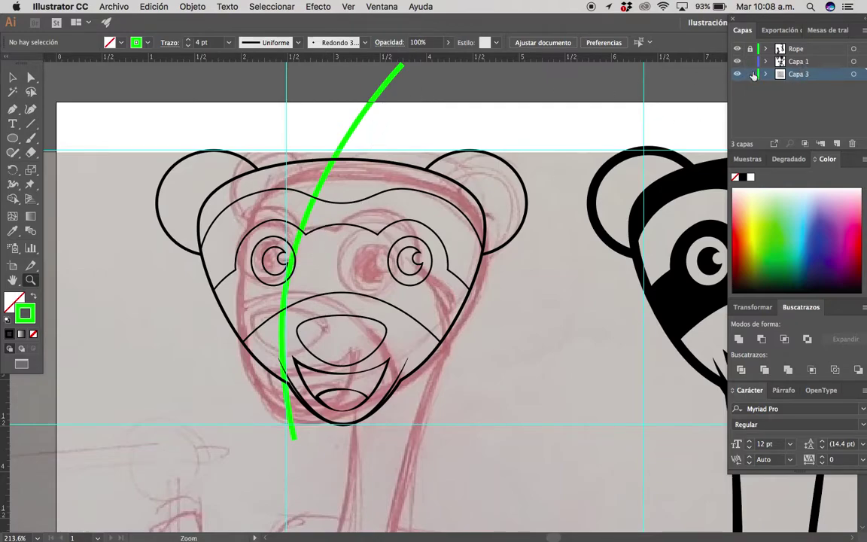
key(v)
click(335, 158)
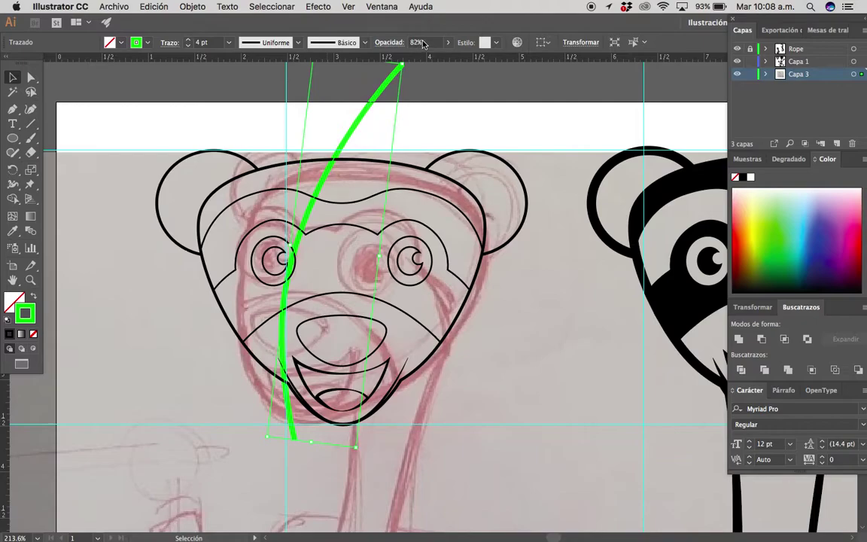
text(16)
key(Return)
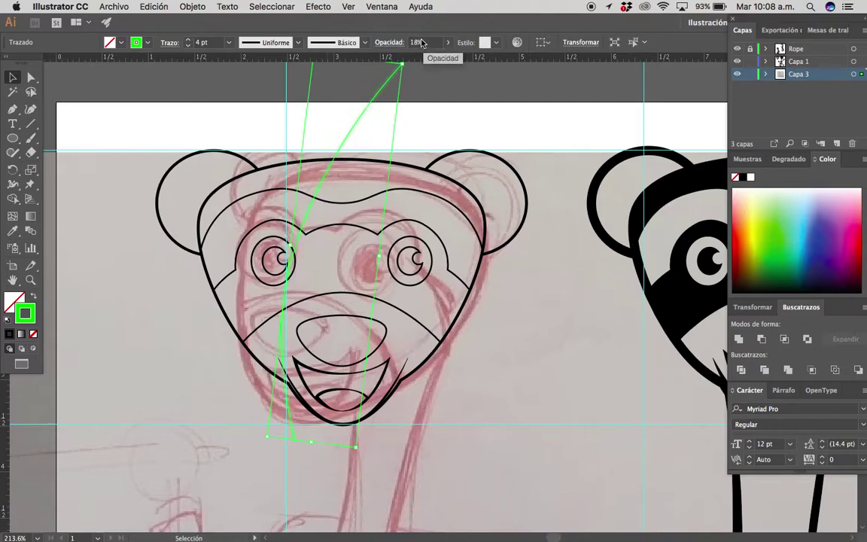
click(455, 124)
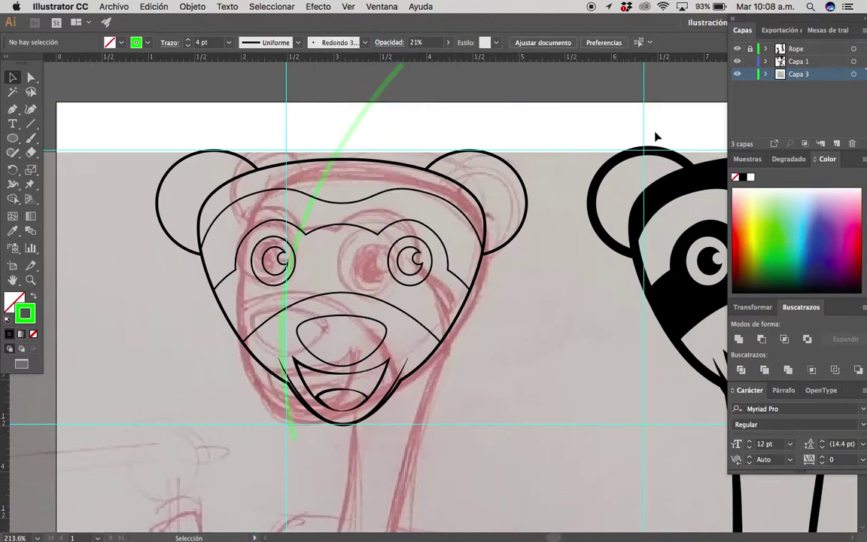
click(809, 63)
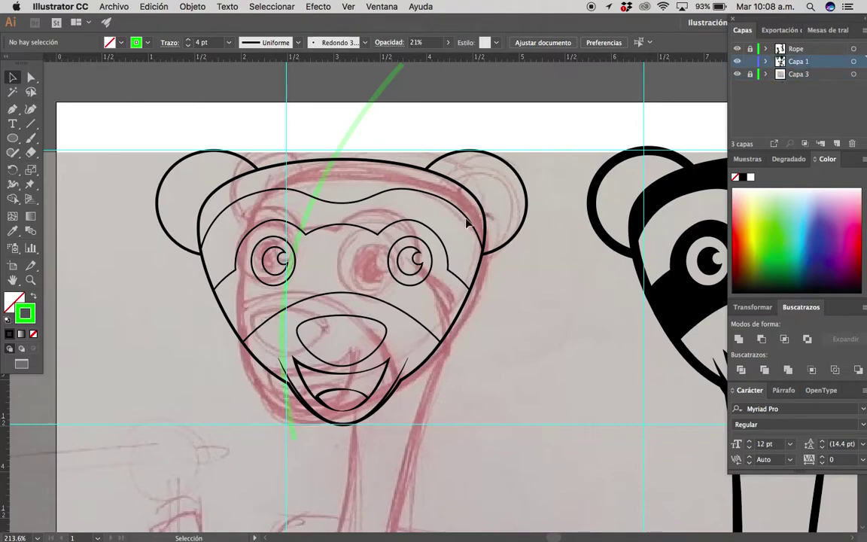
Select the mouth path to check it, then deselect.
scroll(363, 223, down, 3)
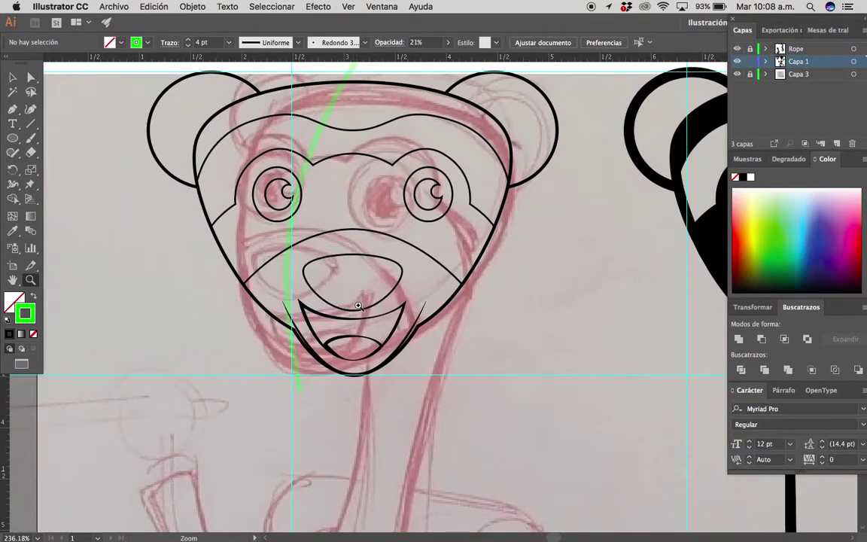
alt+click(359, 305)
key(v)
click(400, 298)
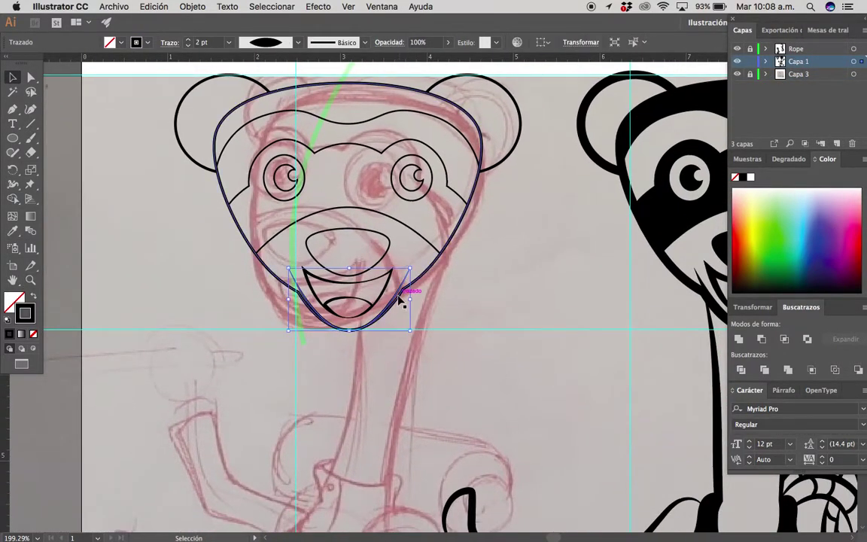
click(387, 315)
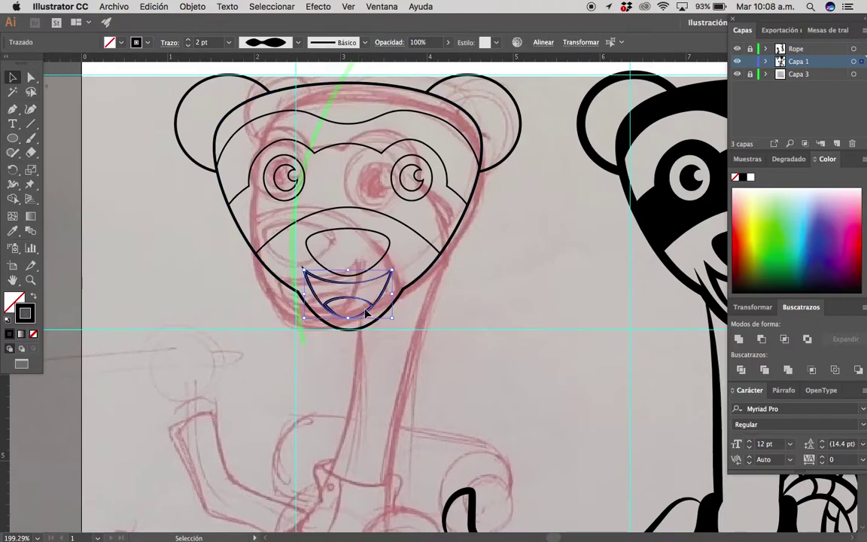
scroll(421, 279, up, 2)
scroll(476, 239, up, 2)
scroll(452, 301, up, 2)
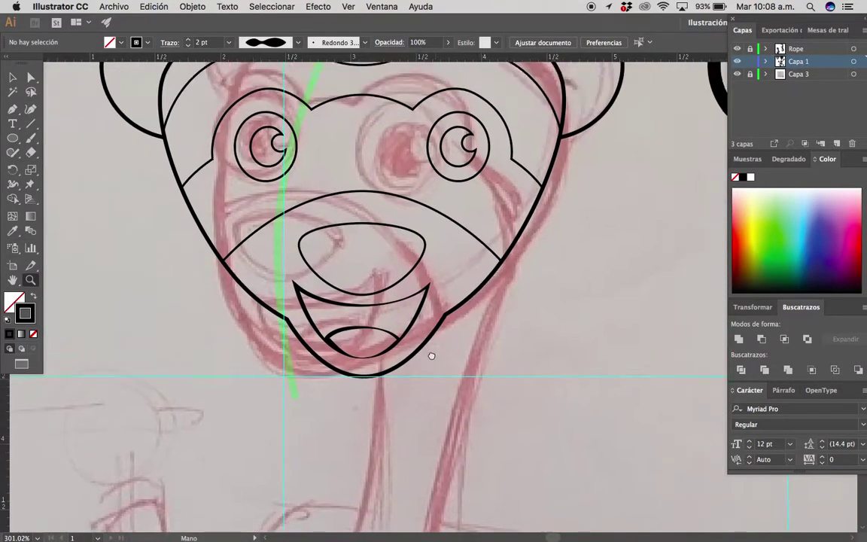
scroll(392, 350, up, 2)
scroll(324, 308, up, 2)
scroll(299, 276, down, 1)
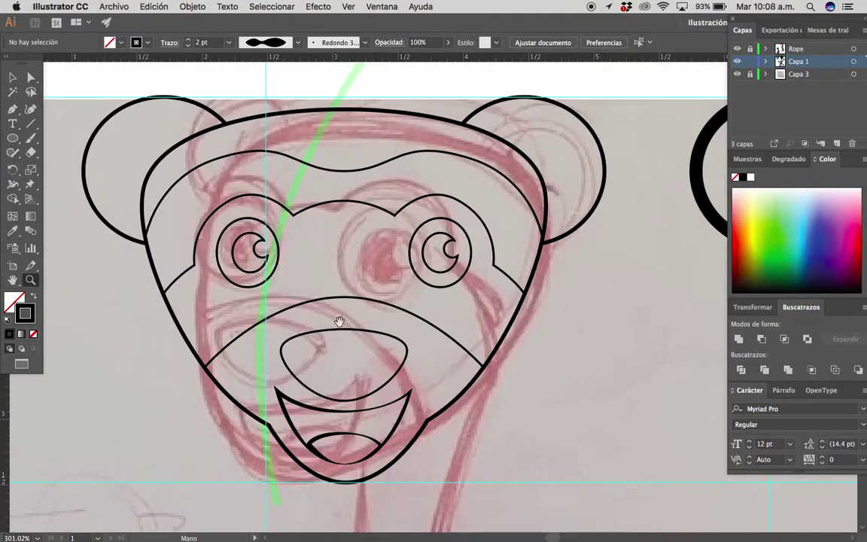
scroll(338, 319, down, 2)
Select the mouth path's anchor points, then check the nose shape.
key(a)
click(366, 354)
scroll(367, 362, up, 1)
scroll(367, 362, down, 1)
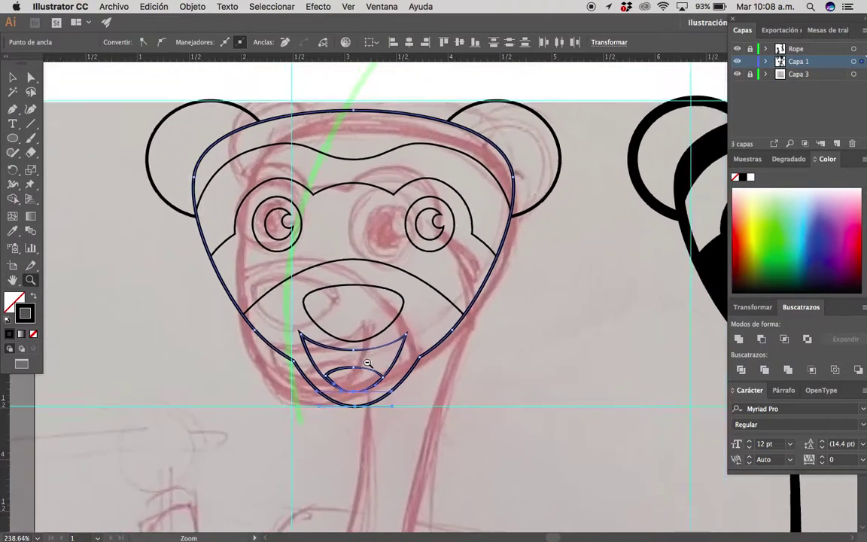
scroll(367, 362, down, 1)
click(370, 383)
key(v)
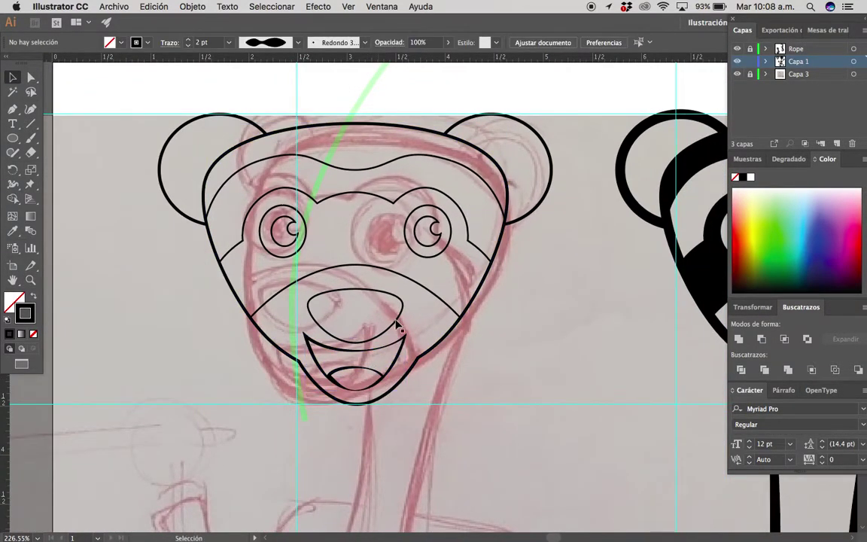
click(309, 316)
click(368, 359)
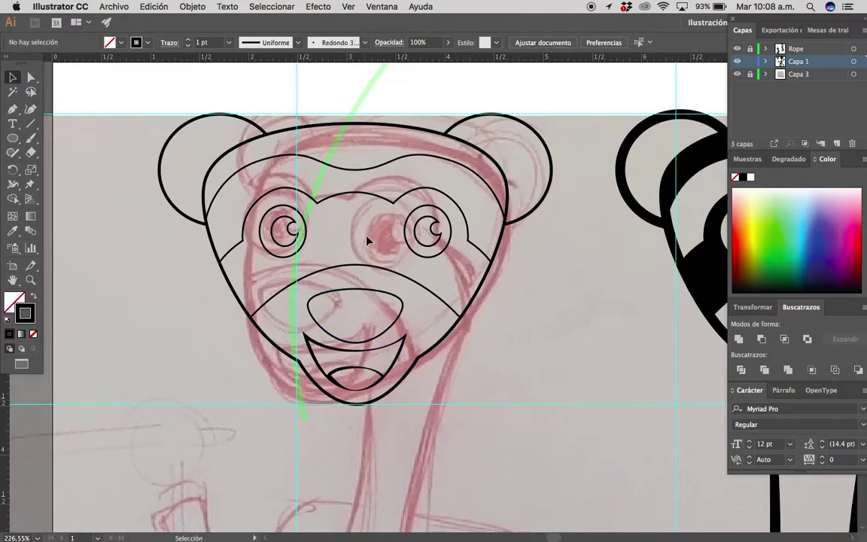
Check the left and right eyes, then select the face outline paths for point editing.
click(267, 245)
click(441, 242)
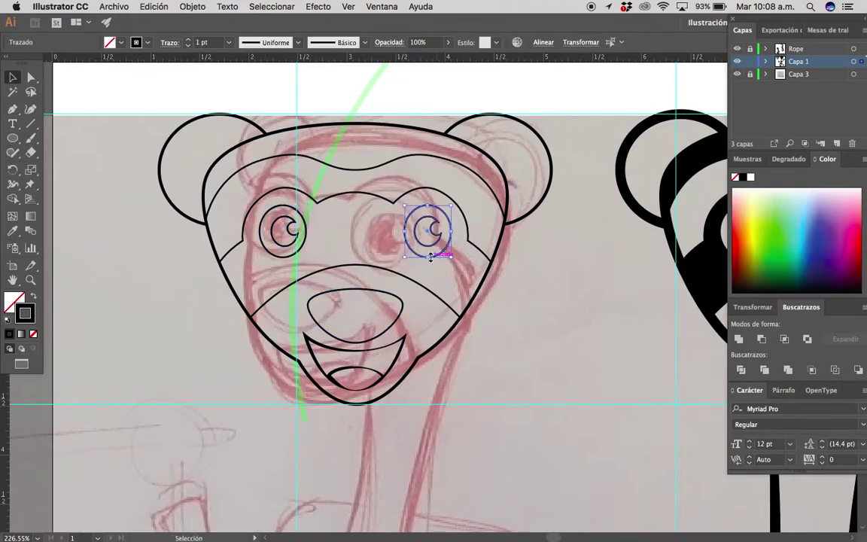
click(411, 162)
click(358, 264)
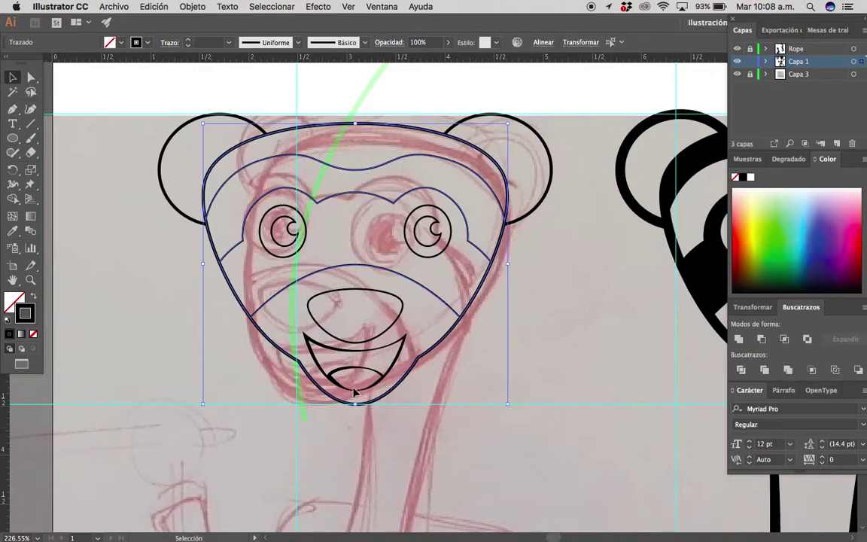
scroll(403, 439, down, 1)
scroll(403, 440, down, 1)
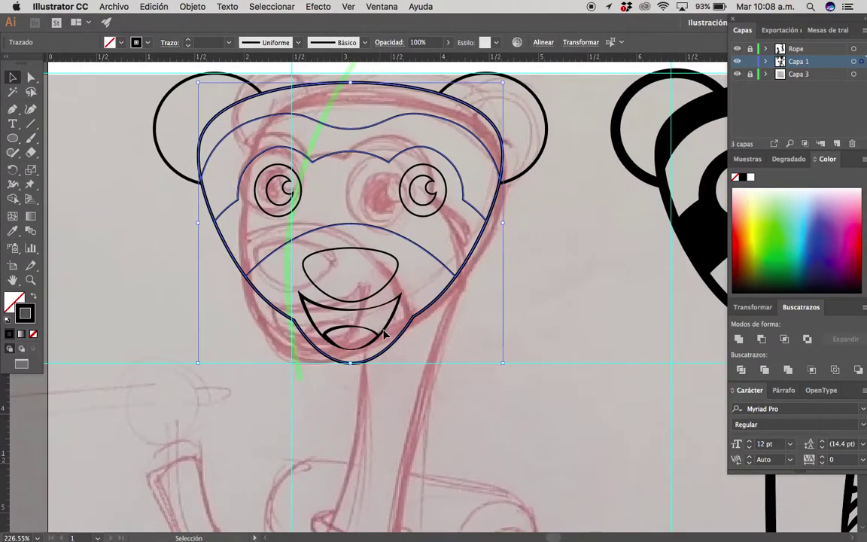
key(a)
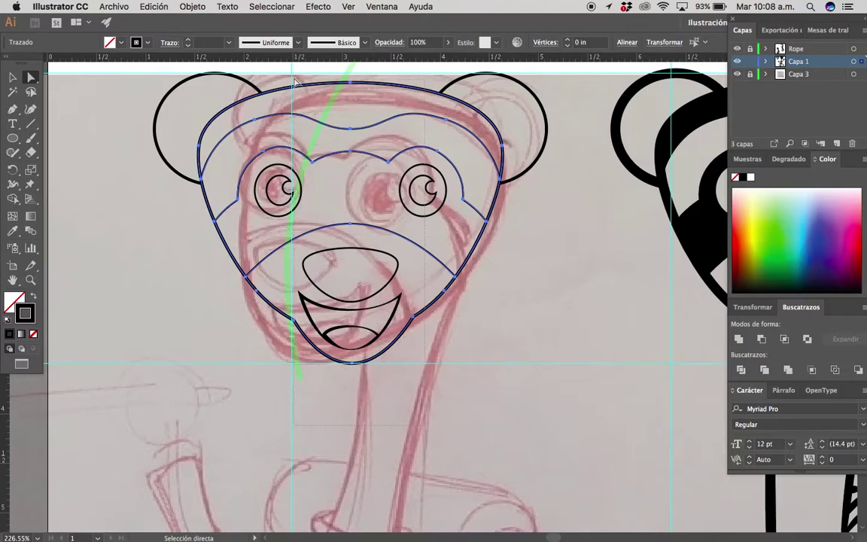
Shift the selected face anchors left so the forehead line dips near the left eye.
drag(295, 81, 305, 181)
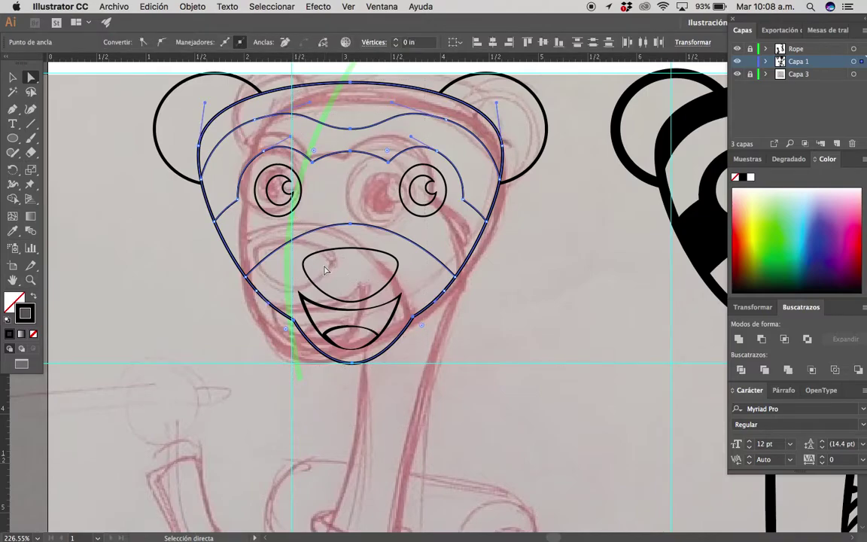
drag(320, 283, 321, 224)
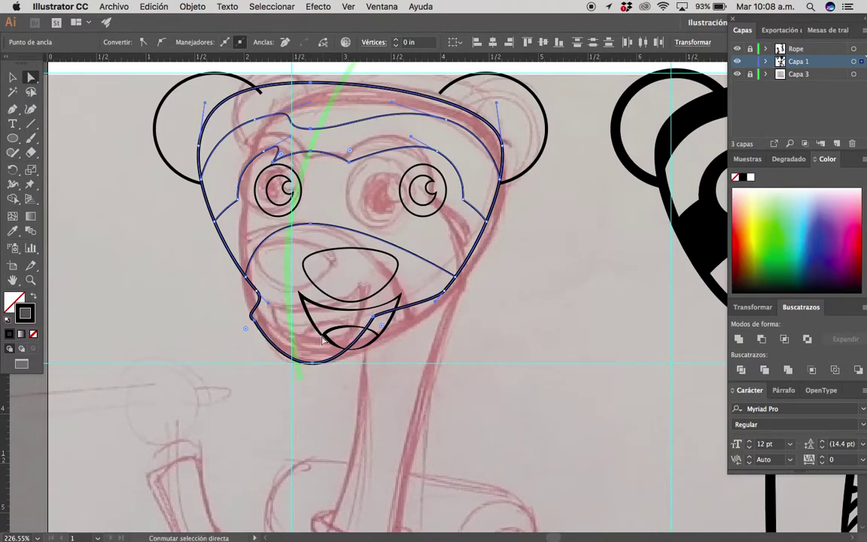
click(397, 373)
key(z)
Zoom in on the chin and select the face outline, undoing an accidental anchor edit.
click(368, 337)
scroll(395, 316, up, 2)
key(v)
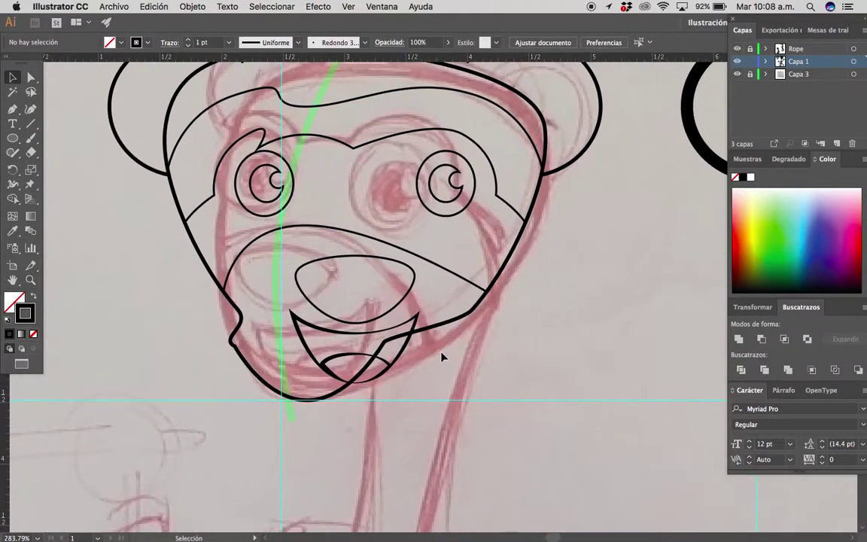
drag(418, 309, 422, 366)
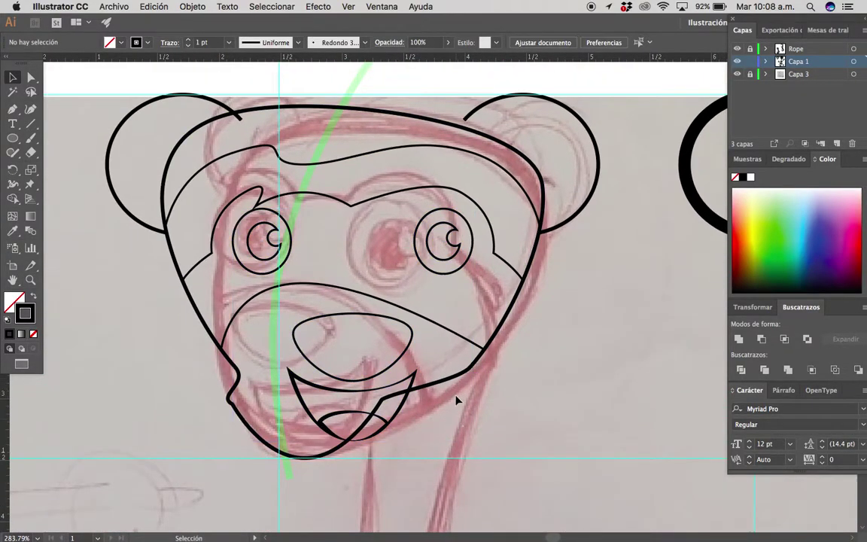
click(427, 348)
scroll(427, 349, up, 2)
key(p)
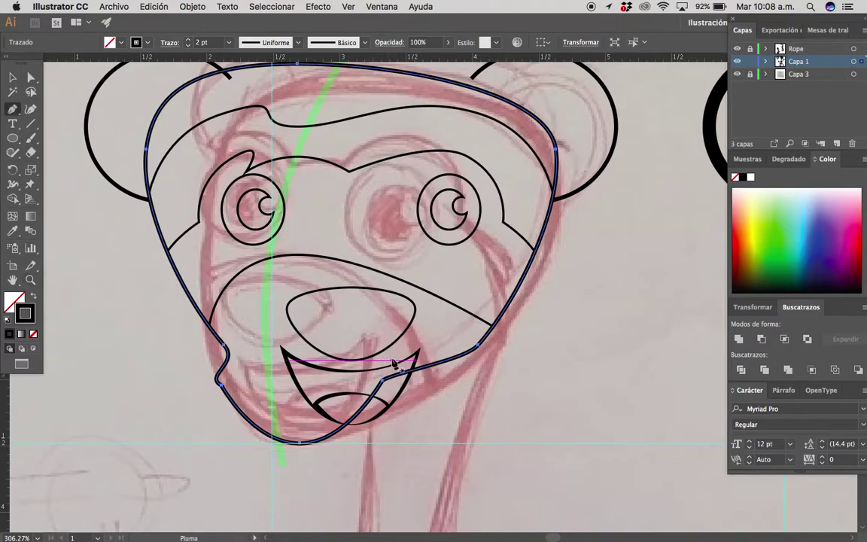
click(384, 384)
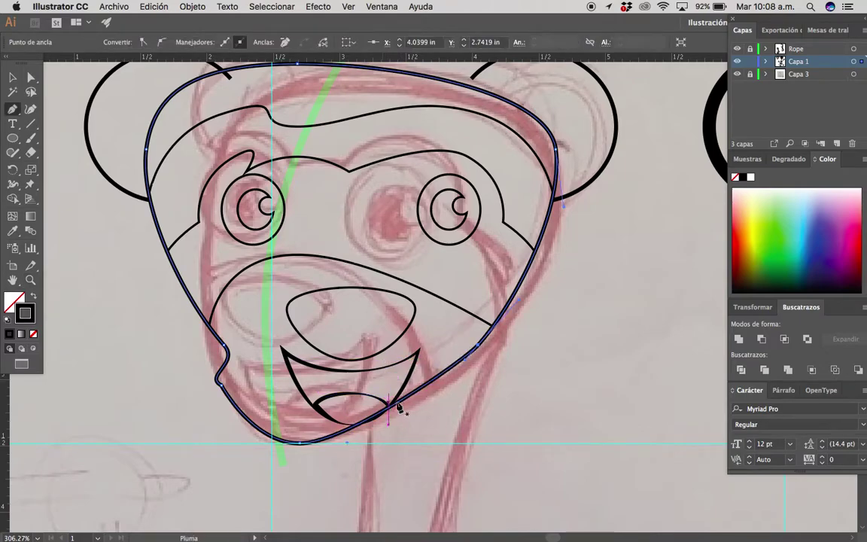
key(ctrl+z)
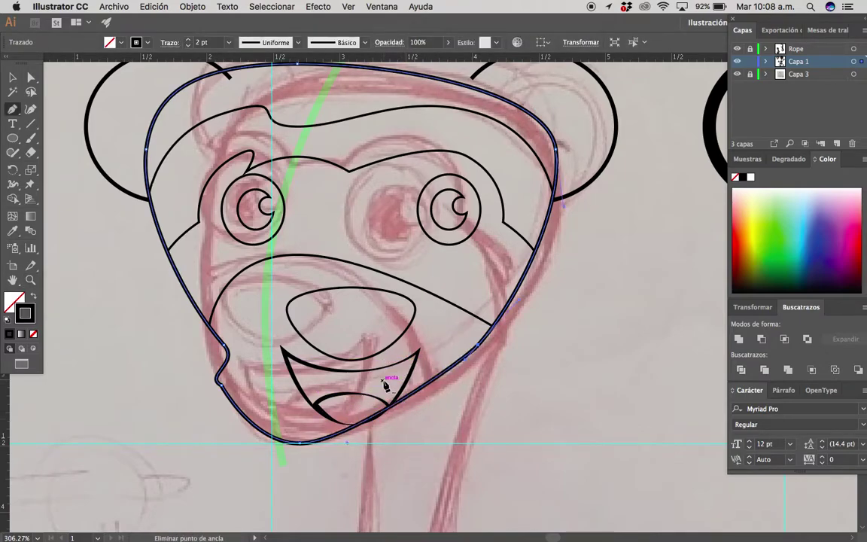
Delete the notch anchor at the lower-left cheek of the face outline.
key(a)
click(299, 441)
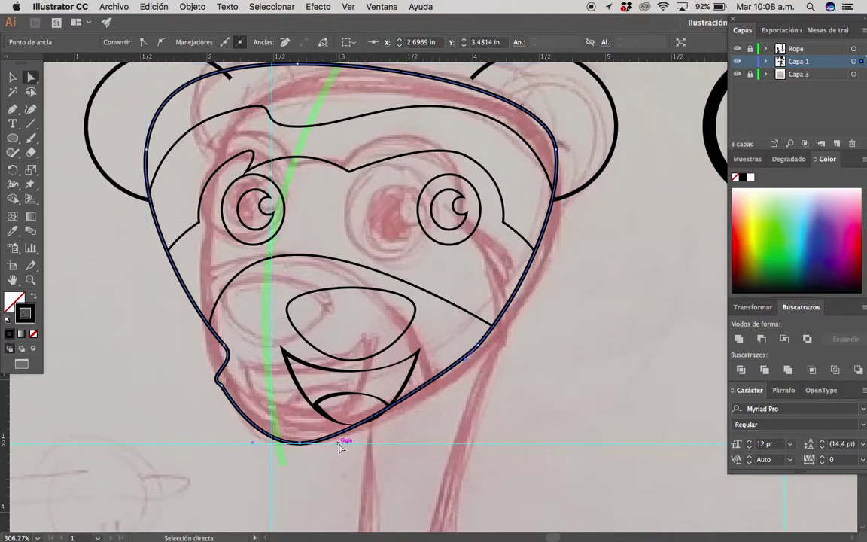
key(v)
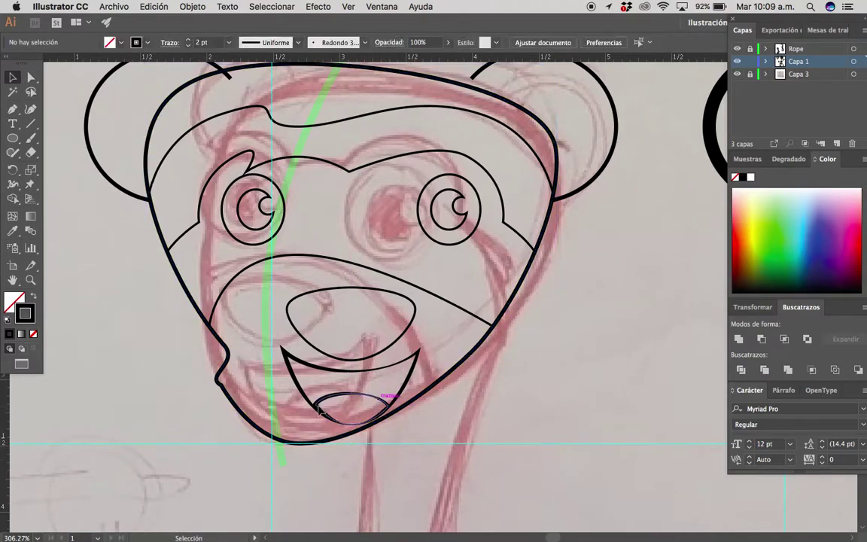
scroll(235, 371, left, 2)
key(p)
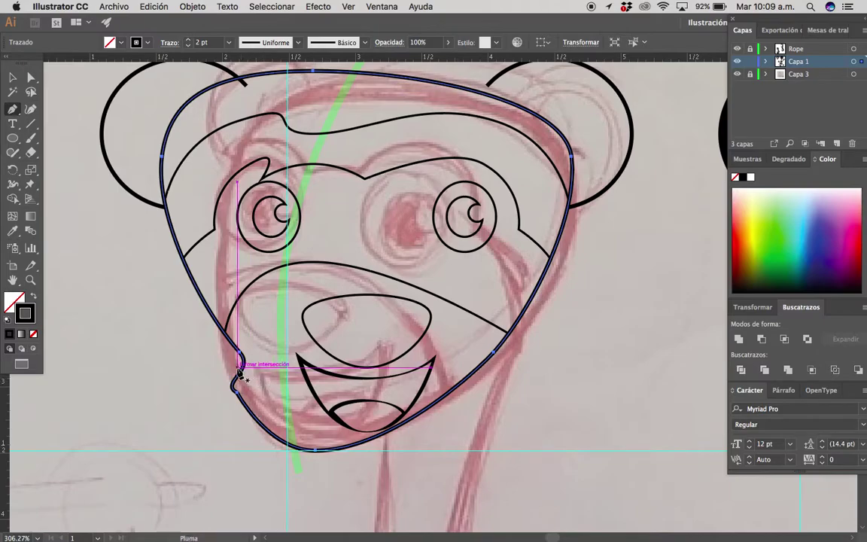
click(239, 352)
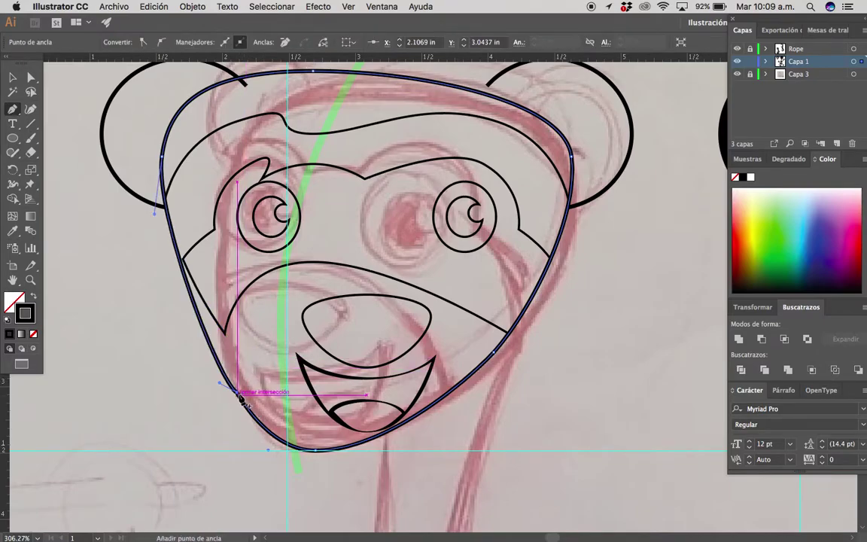
Drag the face outline's lower-left curve smooth down to the chin.
key(a)
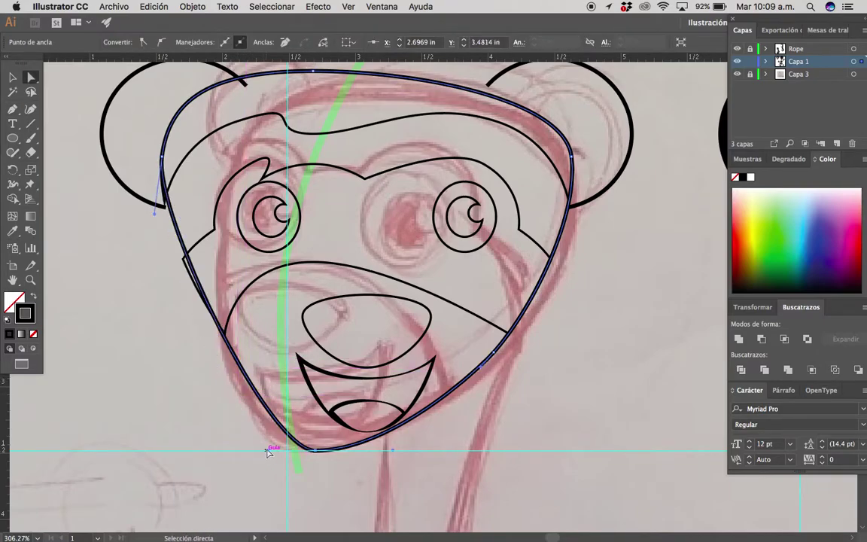
drag(267, 449, 233, 451)
key(ctrl+shift+a)
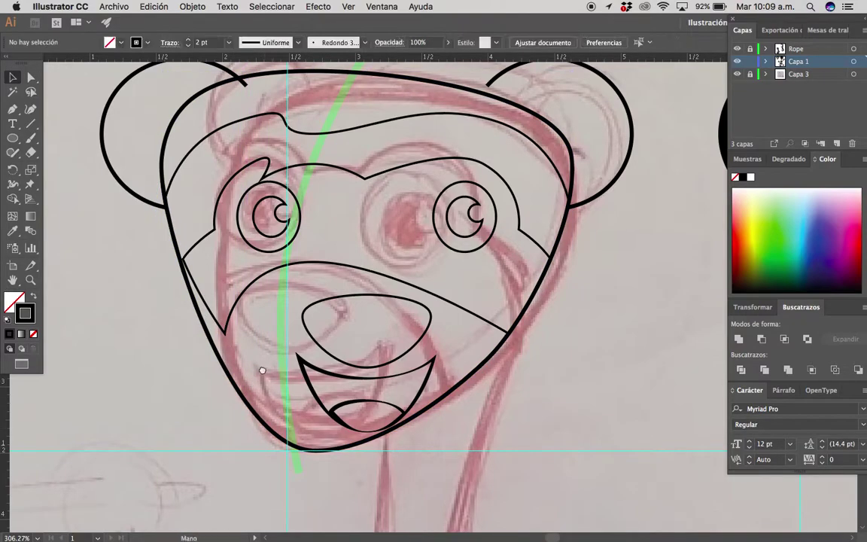
scroll(259, 325, down, 3)
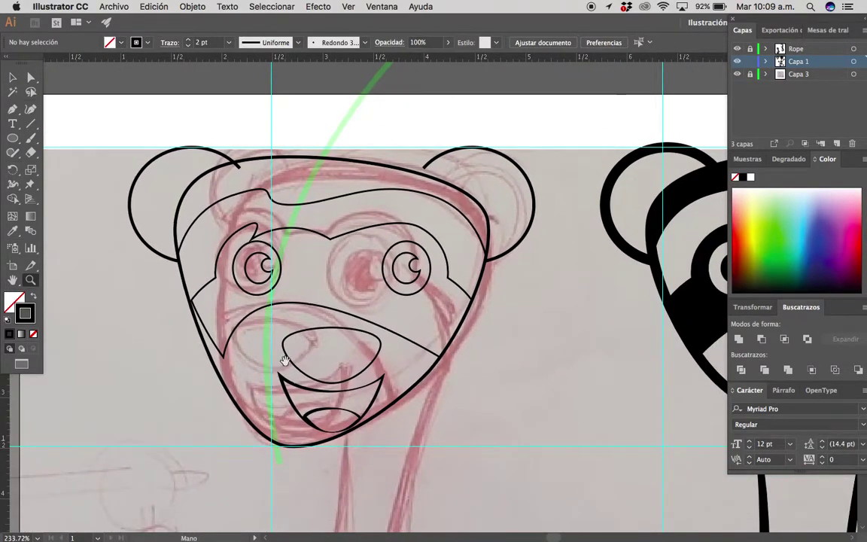
Stretch the head outline's top curve to the right into a broader arc.
scroll(284, 361, up, 1)
key(v)
key(z)
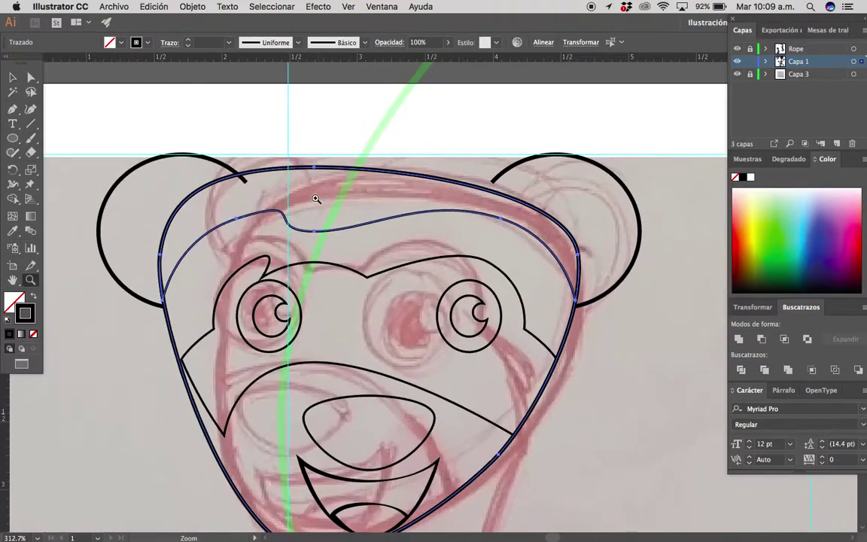
scroll(285, 178, up, 2)
key(a)
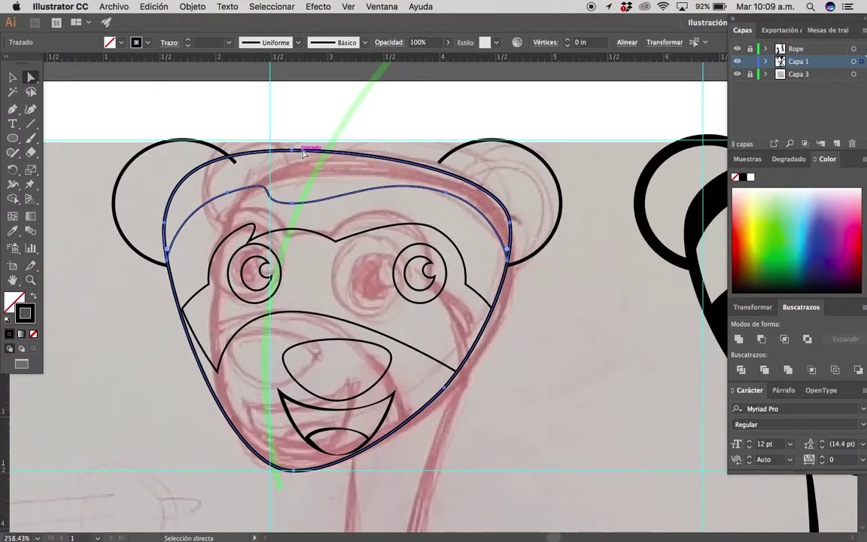
click(292, 151)
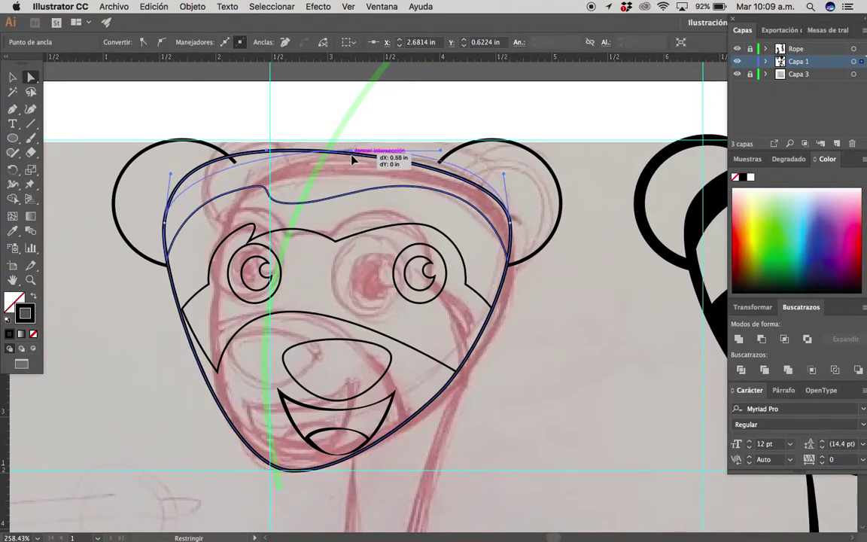
drag(293, 153, 329, 151)
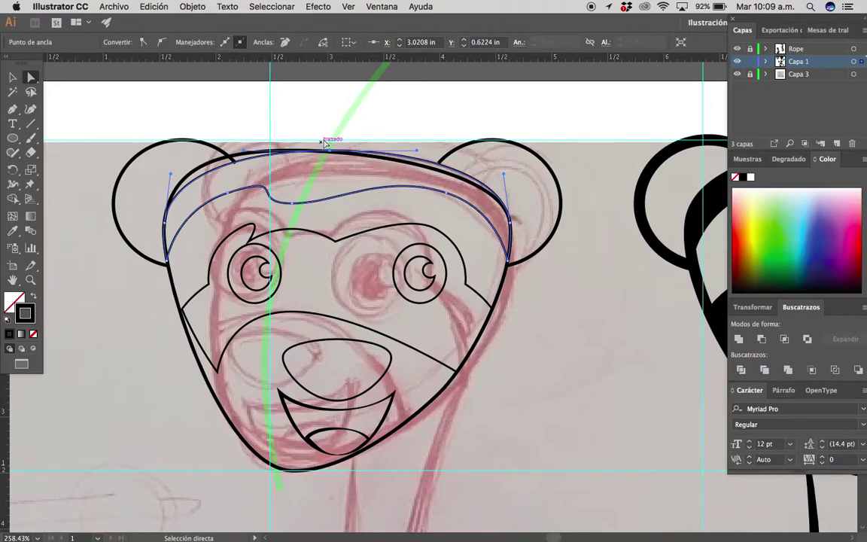
click(331, 183)
Inspect the forehead band's anchors and compare the head against the finished ferret.
key(v)
click(324, 167)
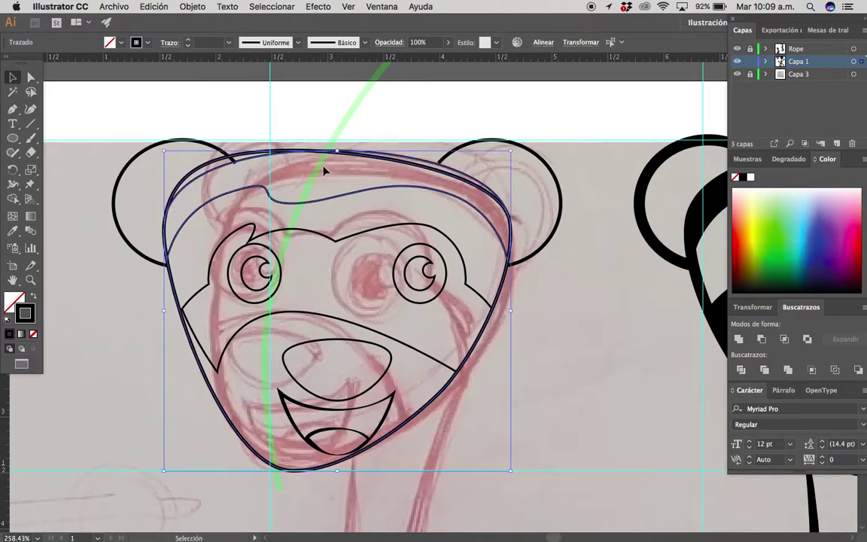
click(219, 180)
key(a)
click(223, 184)
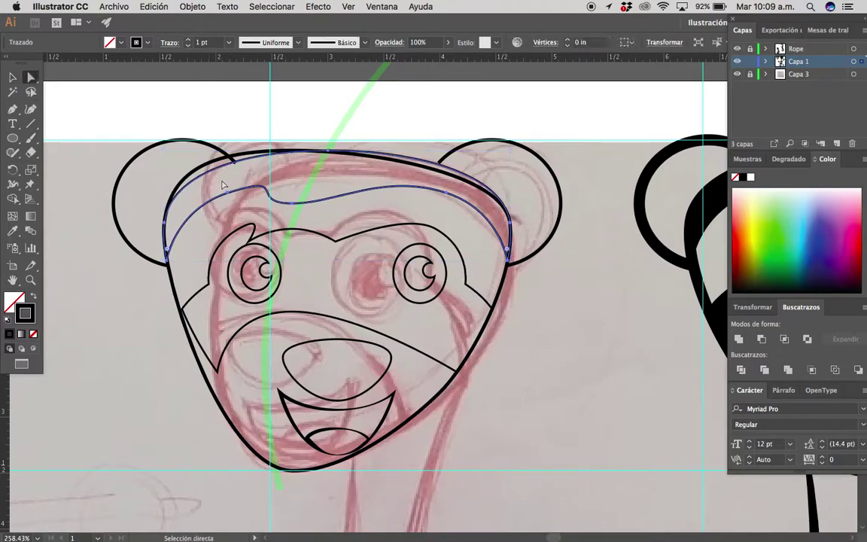
key(v)
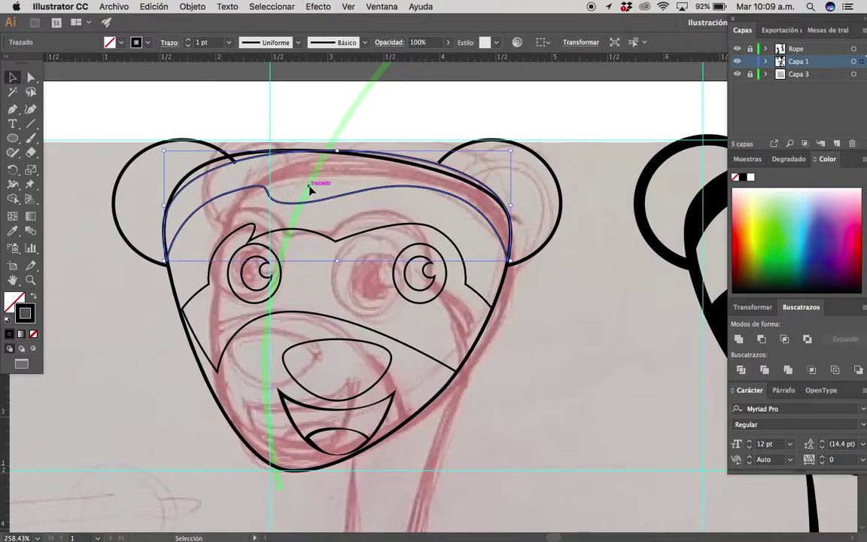
drag(351, 214, 293, 245)
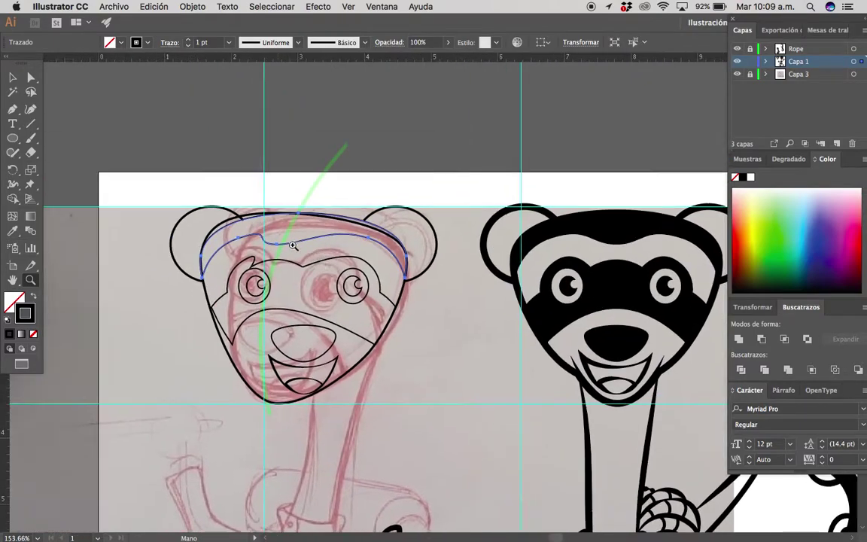
click(293, 245)
key(a)
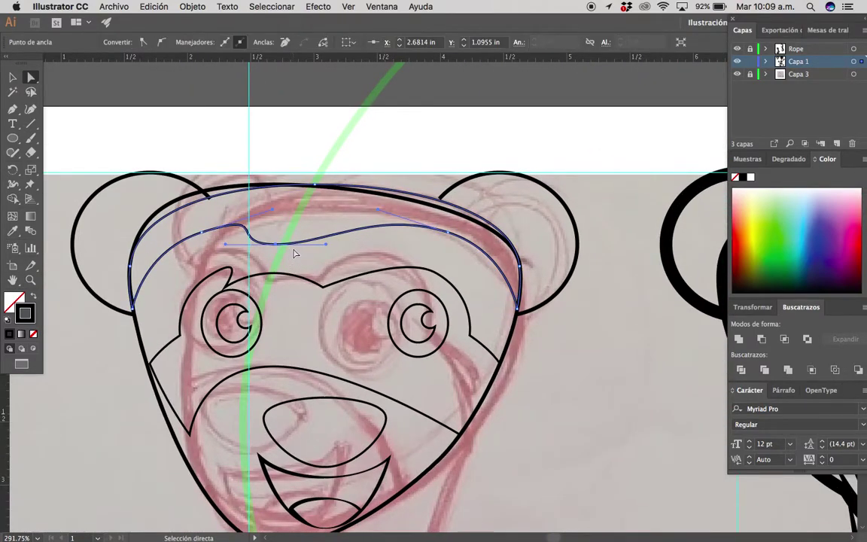
drag(316, 270, 358, 261)
click(235, 217)
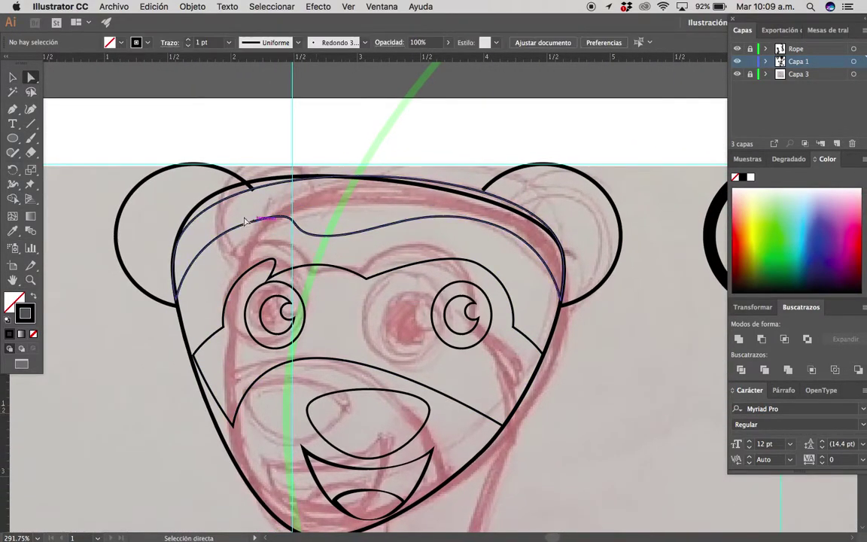
Zoom out to the whole head and select its outer outline.
key(z)
drag(421, 301, 373, 303)
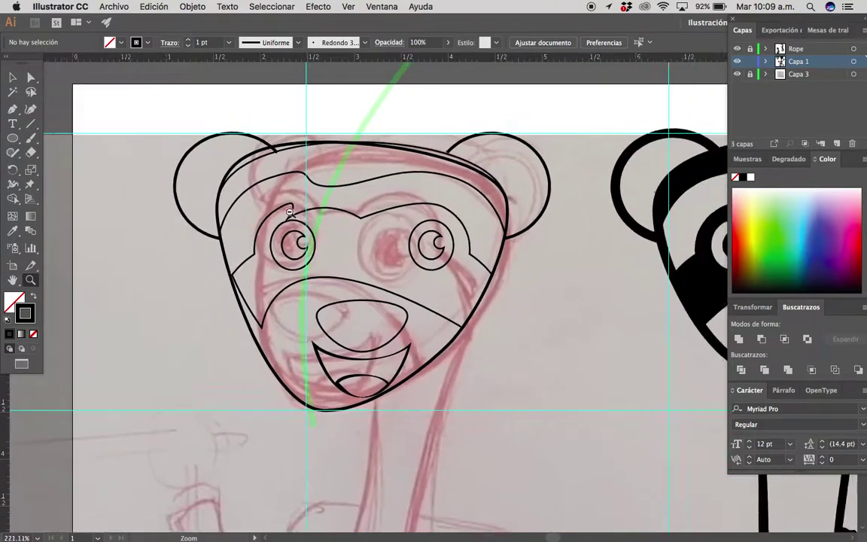
scroll(294, 299, up, 1)
scroll(294, 298, up, 1)
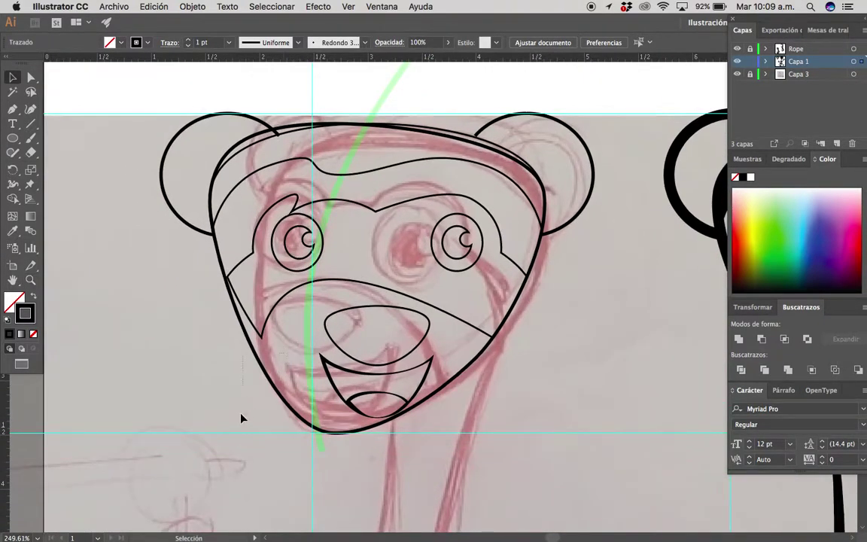
key(v)
click(272, 360)
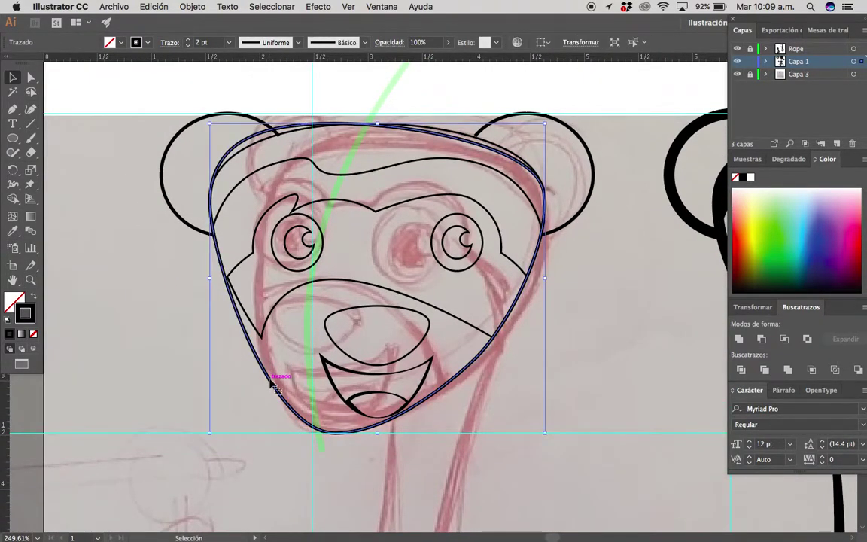
Isolate the head outline and pull its left side and lower-left curve inward.
double_click(272, 380)
key(a)
click(211, 195)
drag(210, 194, 250, 201)
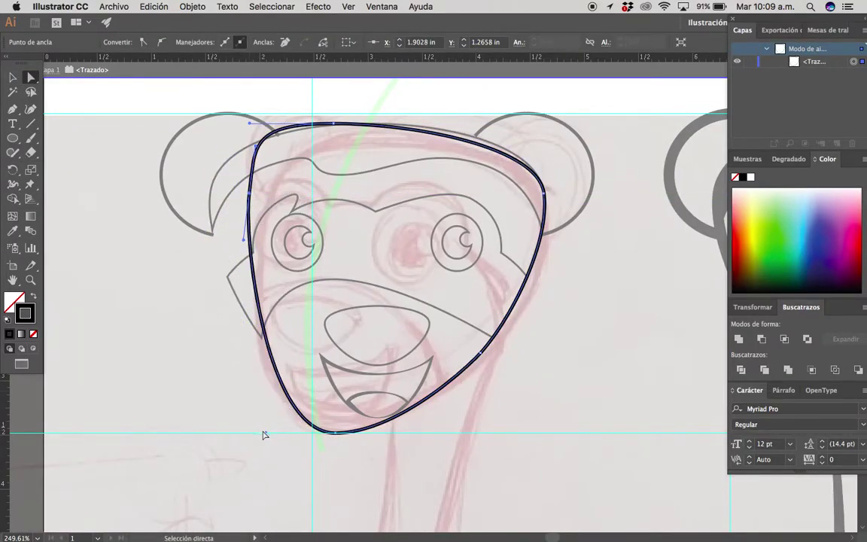
drag(266, 433, 243, 432)
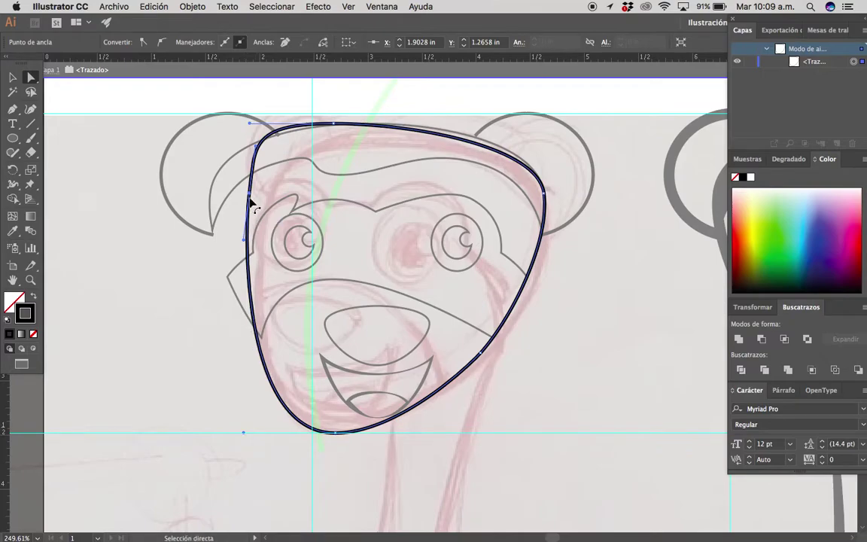
scroll(260, 199, up, 2)
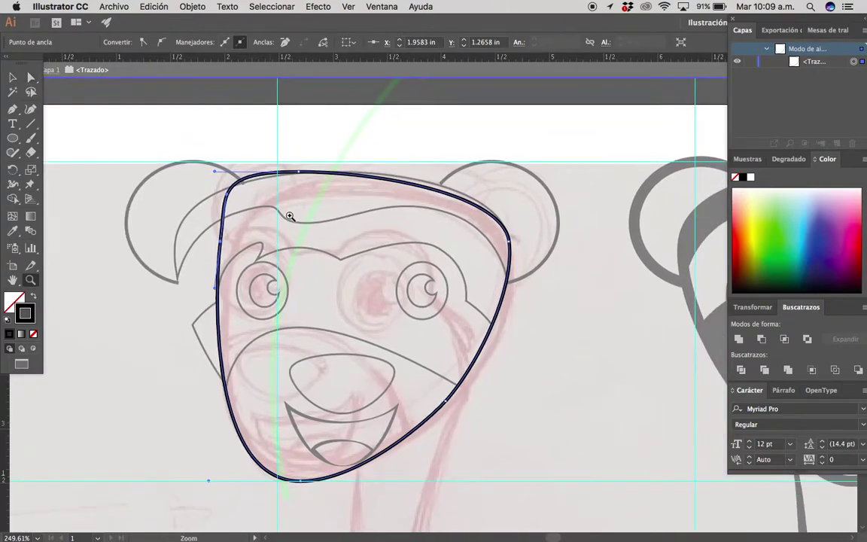
key(p)
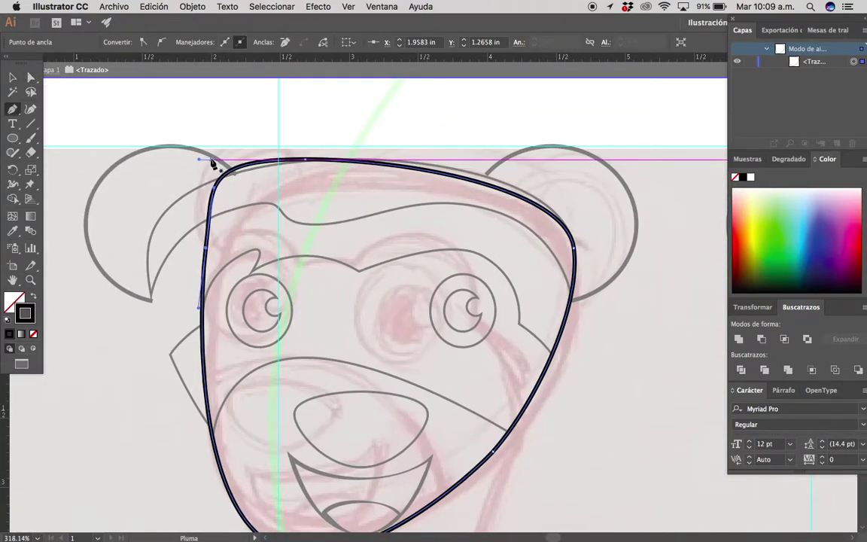
key(a)
Reshape the head's top and top-left curves, shifting the top rightward.
drag(199, 159, 237, 160)
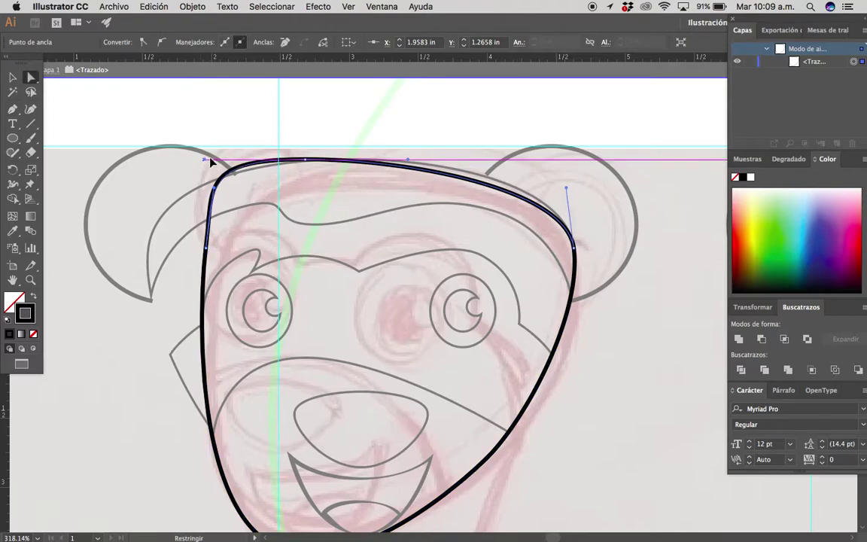
drag(307, 164, 347, 160)
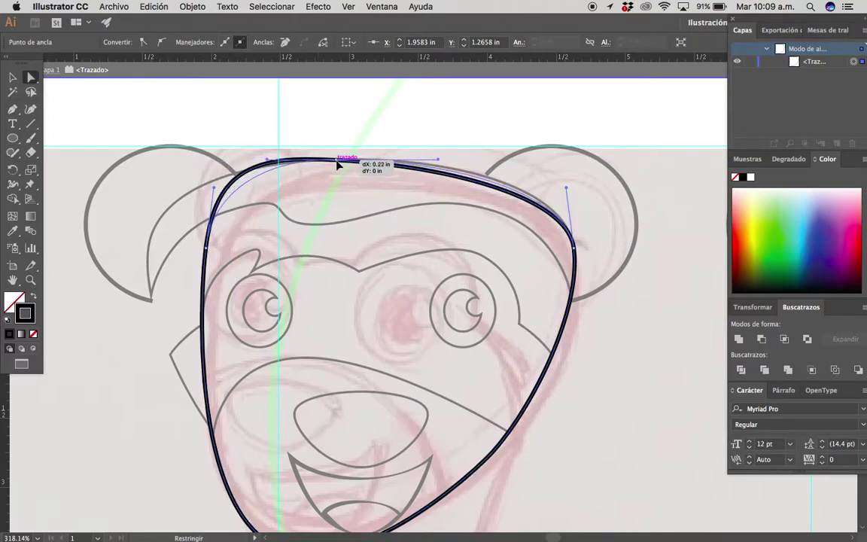
drag(209, 252, 217, 248)
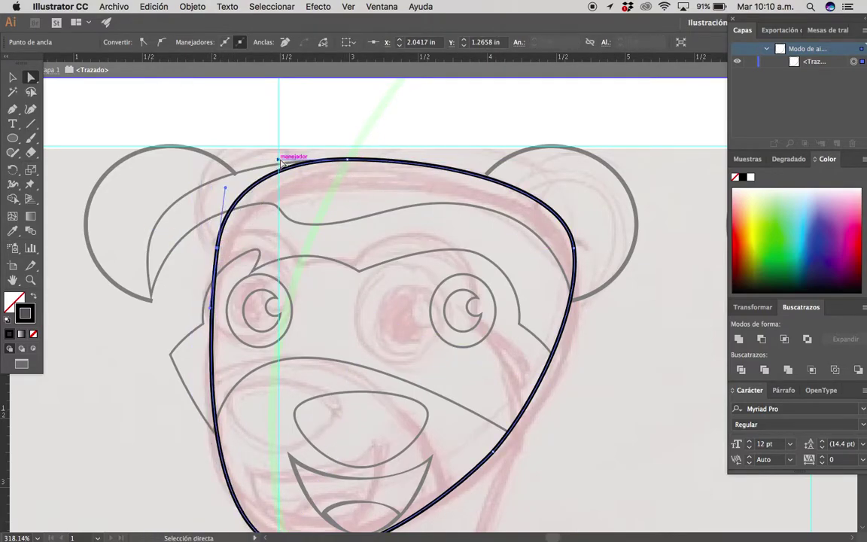
drag(280, 161, 286, 159)
click(316, 264)
alt+click(245, 269)
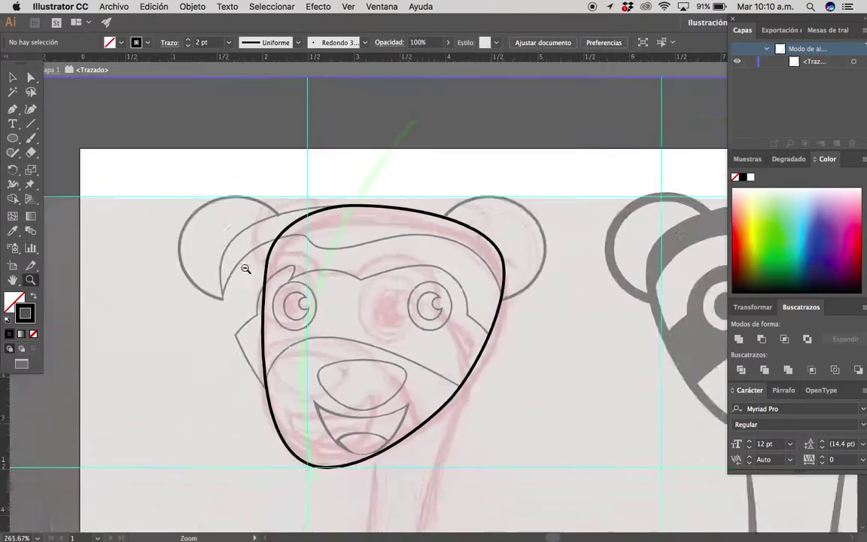
drag(245, 269, 325, 270)
drag(360, 318, 372, 358)
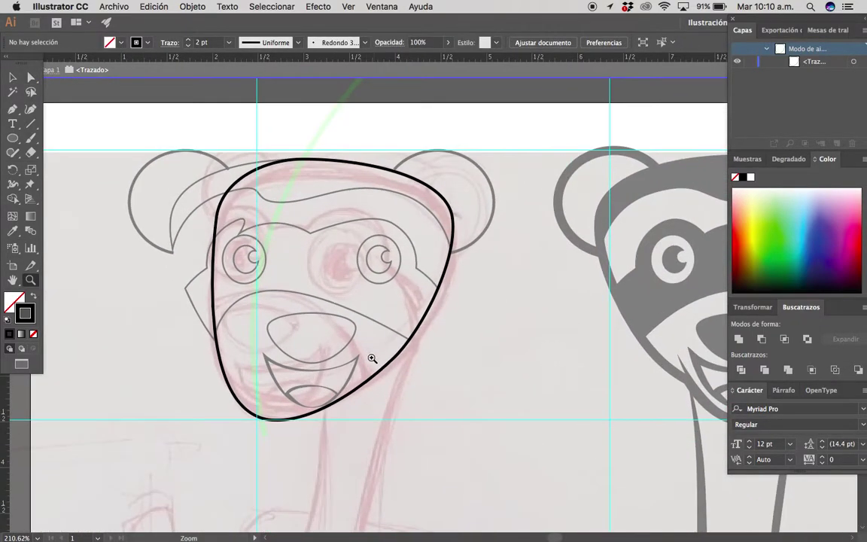
Widen the head's bottom curve to the right and adjust its right-side curve.
key(ctrl+a)
key(a)
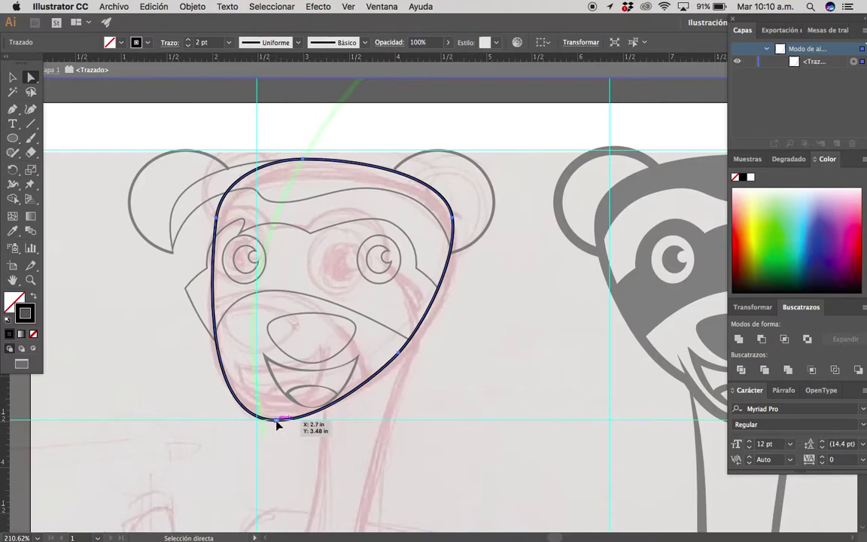
click(277, 420)
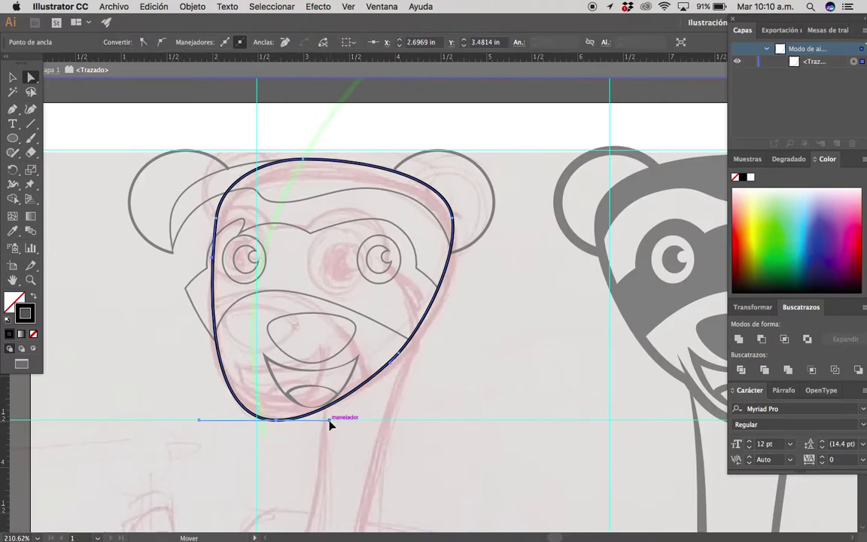
drag(329, 419, 356, 420)
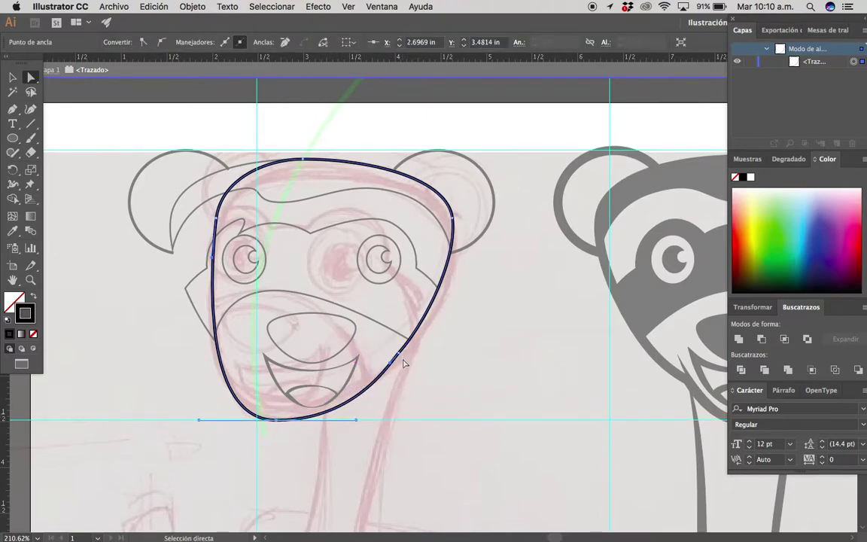
drag(403, 364, 404, 350)
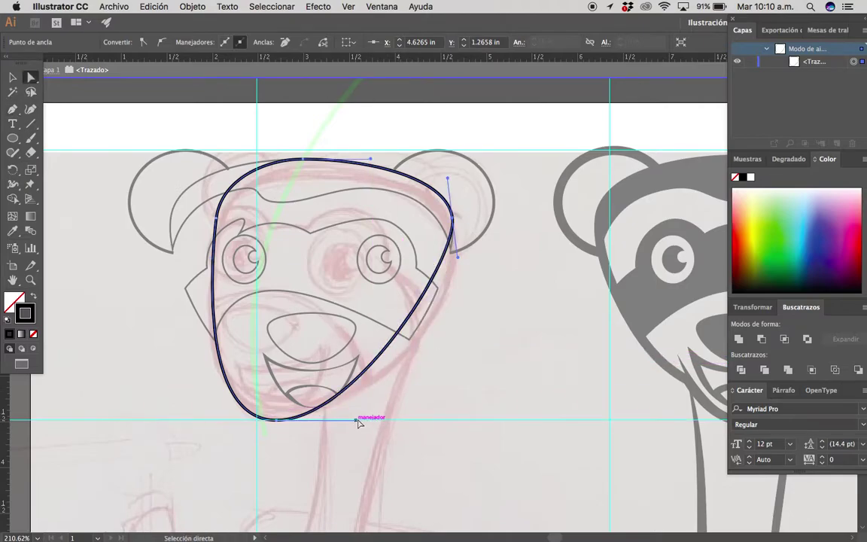
drag(358, 423, 437, 421)
key(v)
click(483, 348)
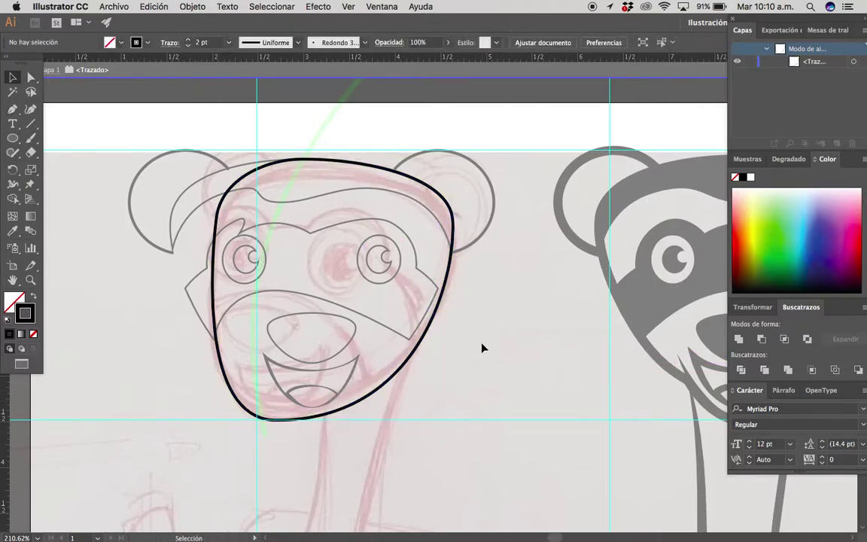
scroll(483, 347, down, 5)
scroll(331, 334, up, 5)
Round out the head's left cheek curve and exit isolation mode.
key(a)
mouse_move(385, 460)
mouse_down()
mouse_move(286, 407)
mouse_move(292, 423)
mouse_up()
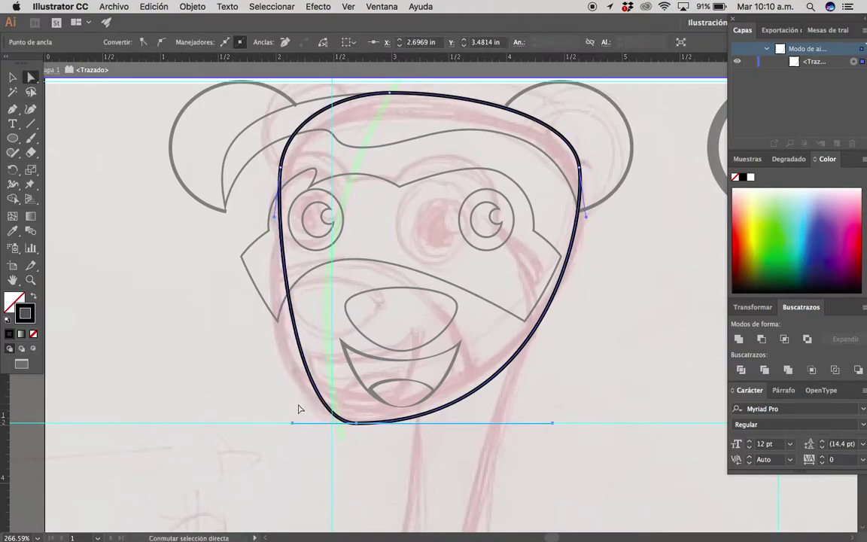
drag(311, 346, 286, 368)
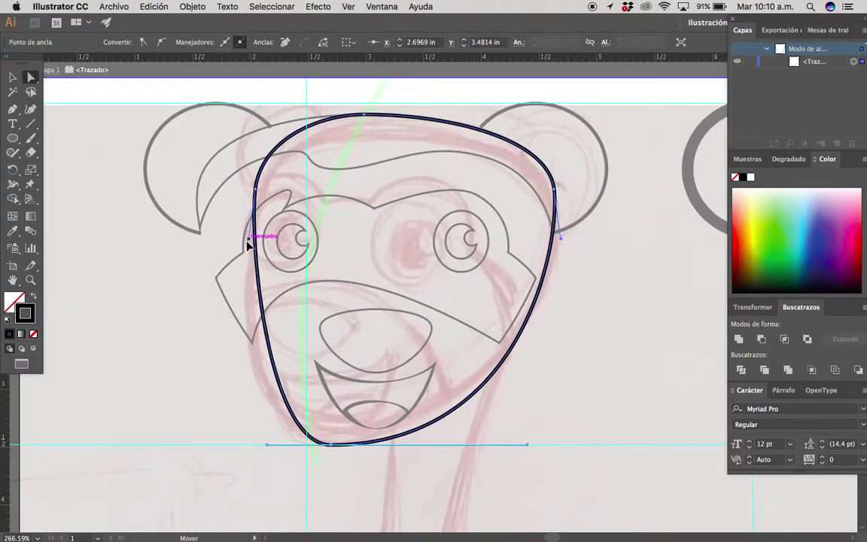
drag(249, 237, 224, 307)
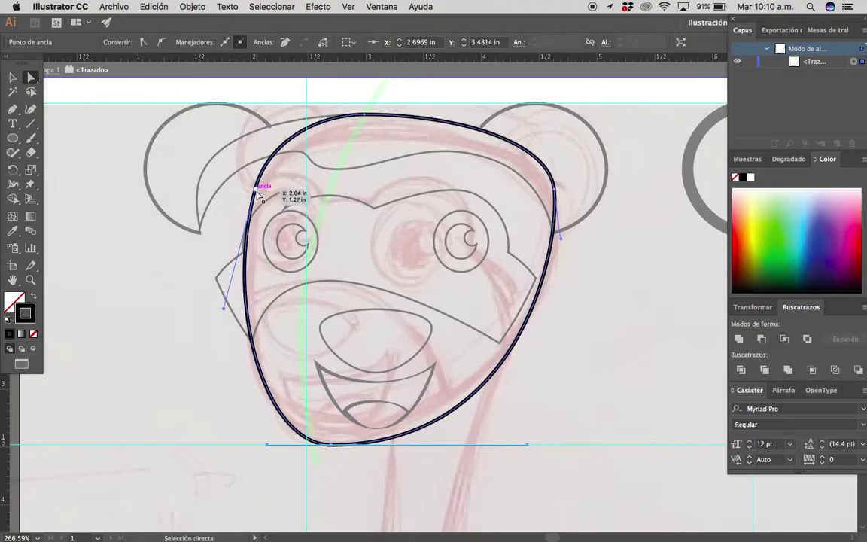
click(389, 251)
key(z)
drag(440, 317, 394, 272)
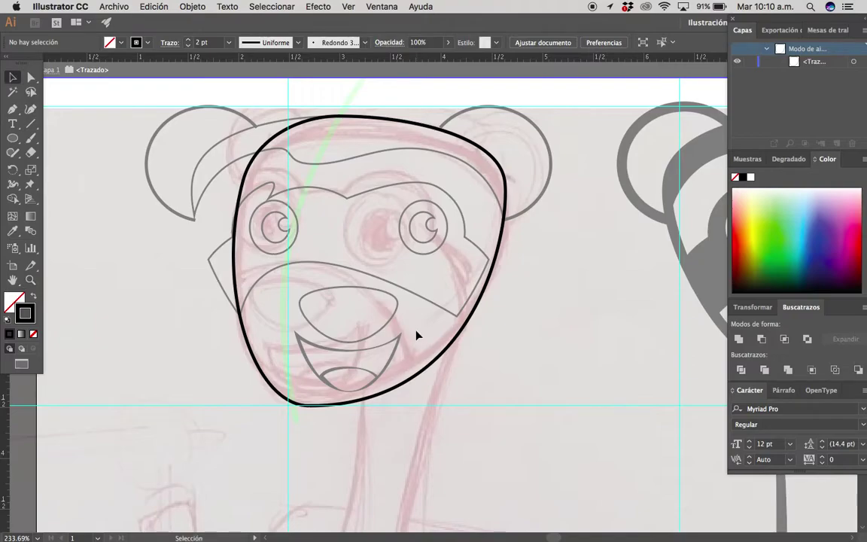
key(Escape)
Drag the eye mask's lower-right anchor onto the head outline.
drag(447, 314, 387, 275)
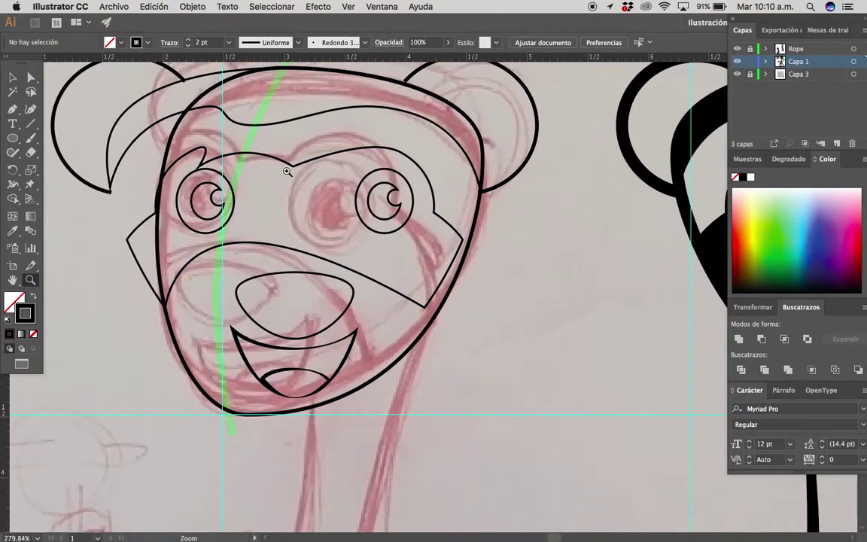
drag(265, 164, 359, 281)
key(a)
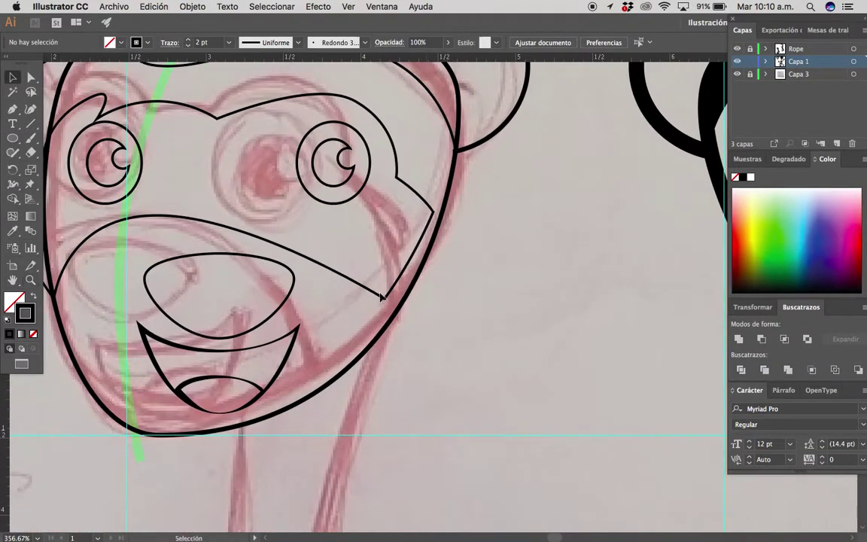
click(388, 300)
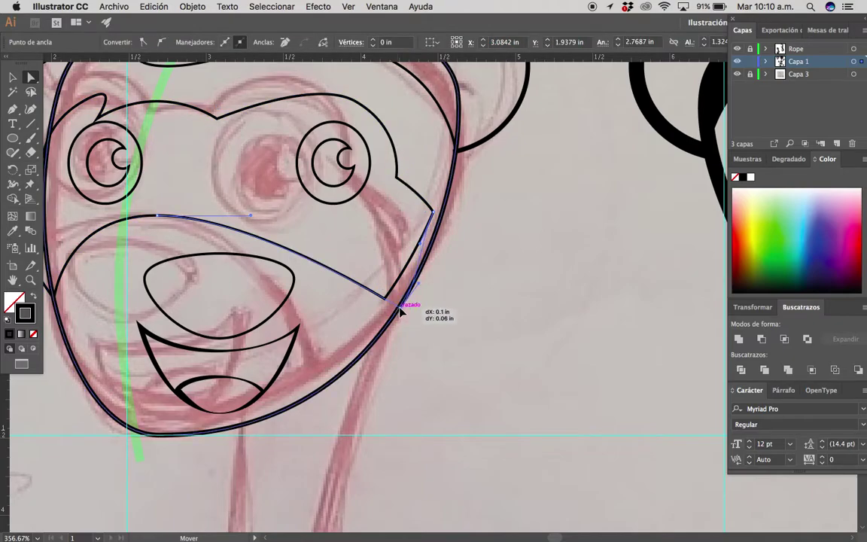
drag(387, 301, 398, 304)
Zoom in on the mask corner and nudge its anchor up with the arrow key.
drag(436, 216, 444, 213)
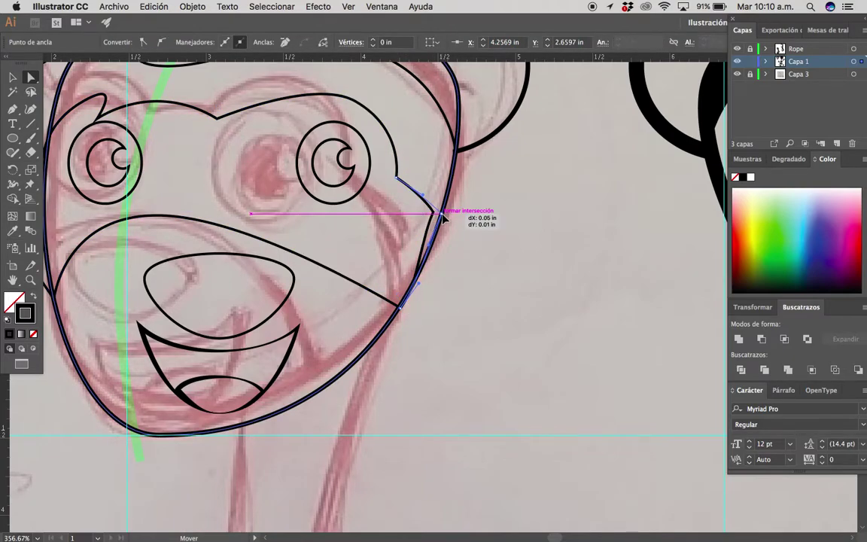
click(464, 257)
key(z)
mouse_move(441, 300)
mouse_down()
mouse_move(412, 304)
mouse_move(539, 292)
mouse_up()
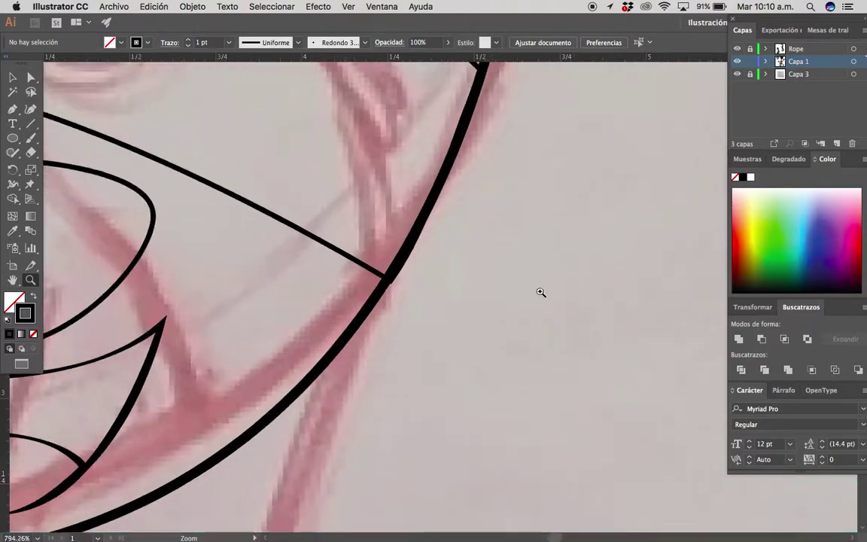
key(a)
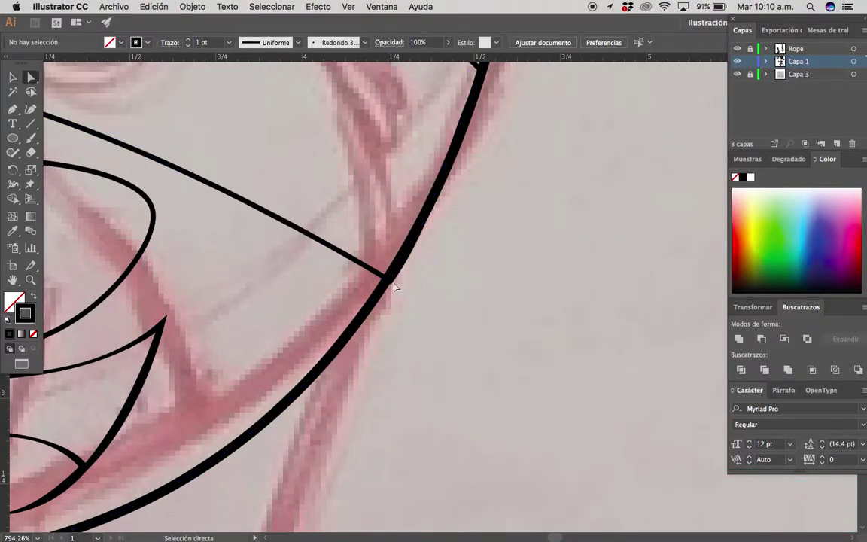
click(391, 284)
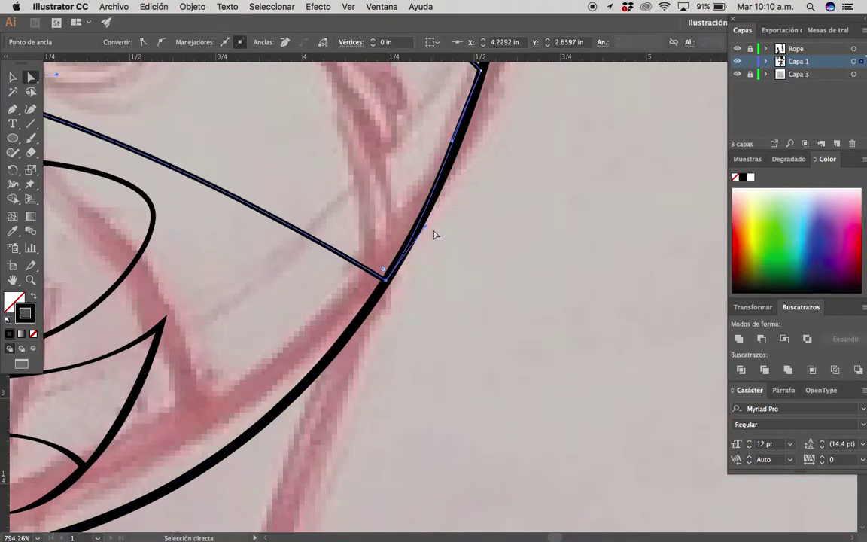
key(Up)
key(Up)
key(z)
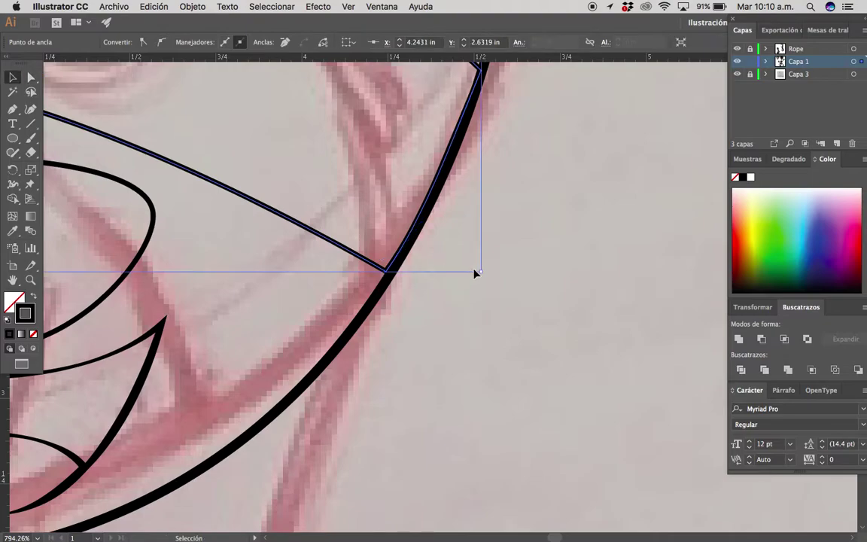
mouse_move(474, 271)
mouse_down()
mouse_move(384, 225)
mouse_move(402, 251)
mouse_move(347, 253)
mouse_up()
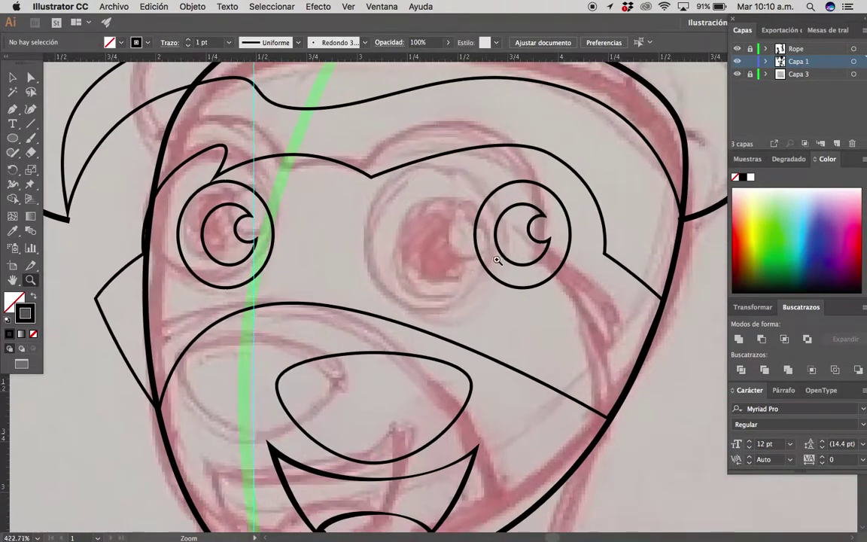
Raise and reshape the mask's brow arch above the right eye.
key(a)
click(484, 243)
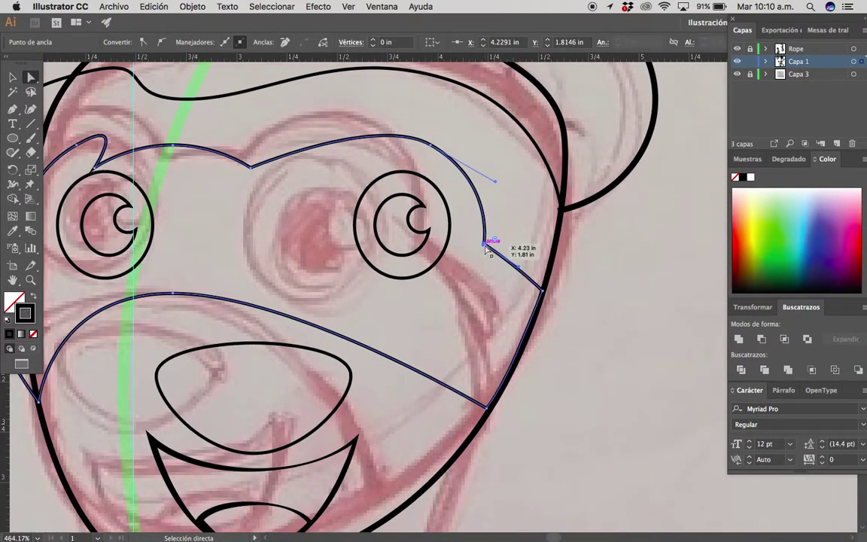
drag(433, 146, 377, 117)
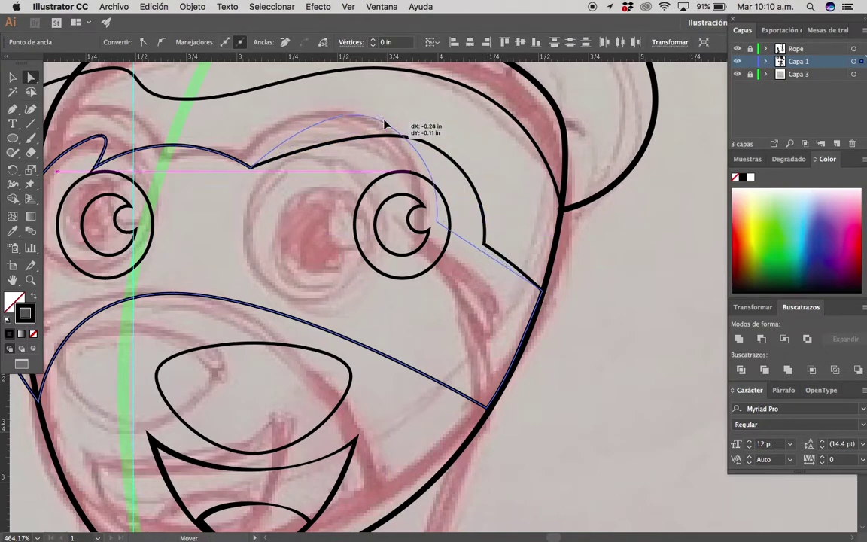
click(438, 164)
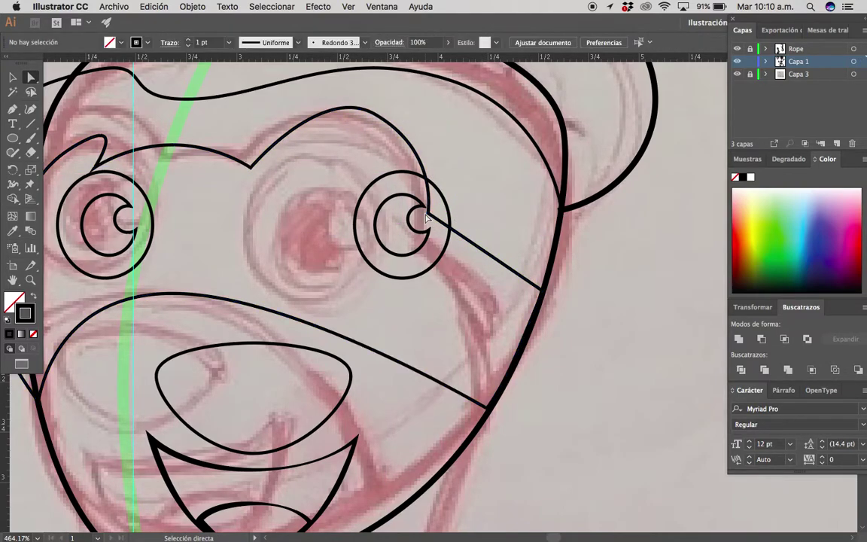
drag(429, 215, 426, 217)
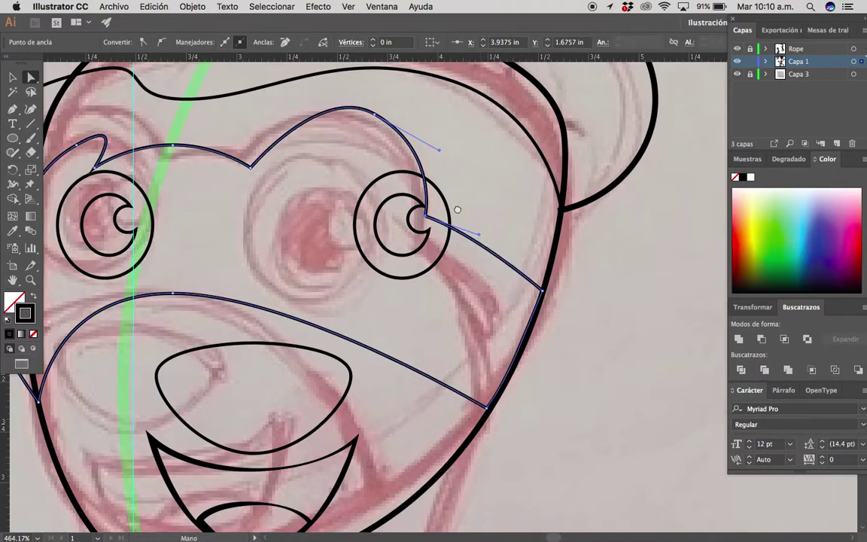
scroll(452, 188, up, 3)
scroll(452, 188, left, 4)
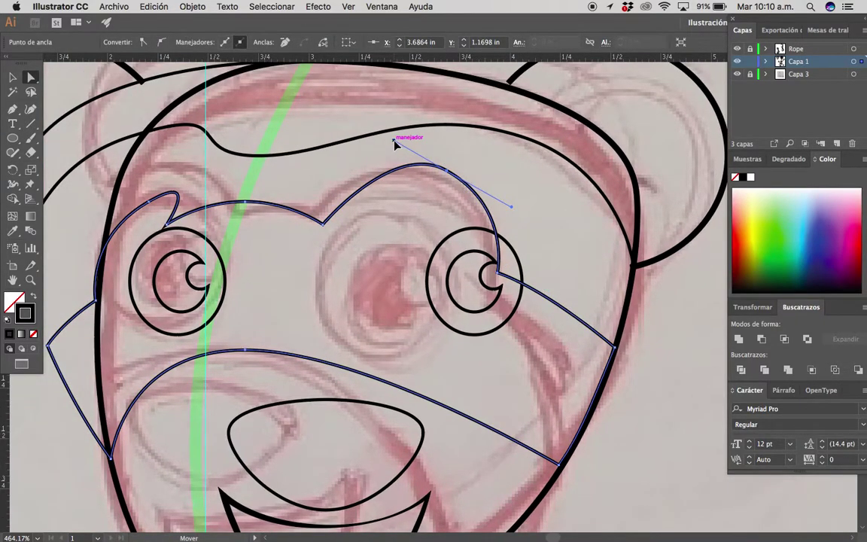
drag(395, 145, 368, 134)
Move the right eye group left onto its sketched eye.
key(v)
click(465, 269)
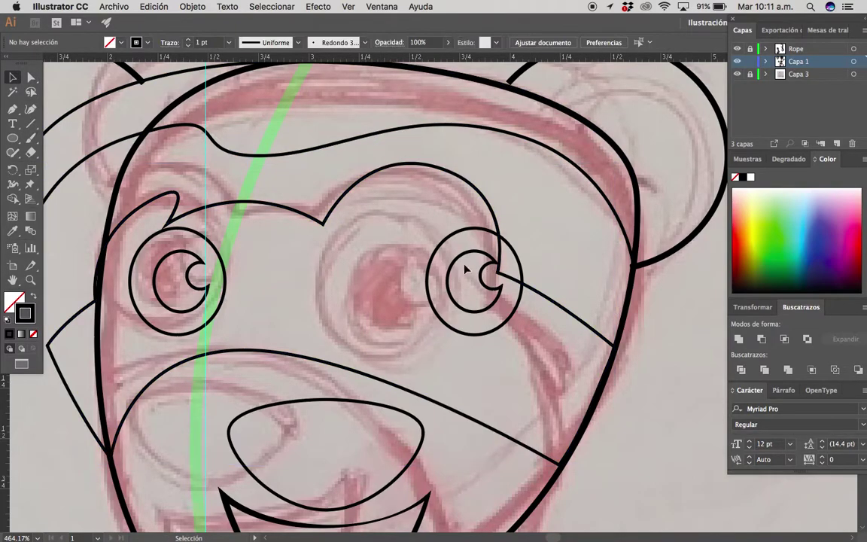
drag(472, 316, 394, 309)
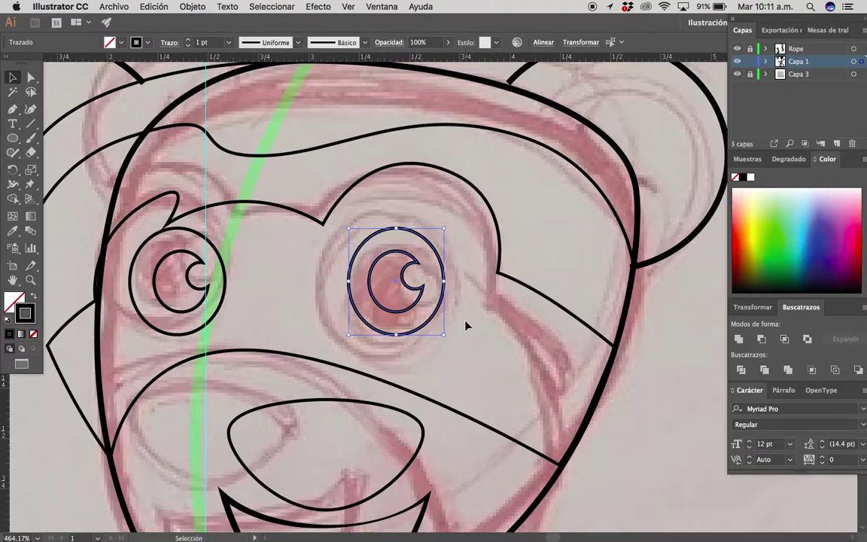
click(489, 318)
key(z)
alt+click(398, 288)
scroll(399, 288, down, 3)
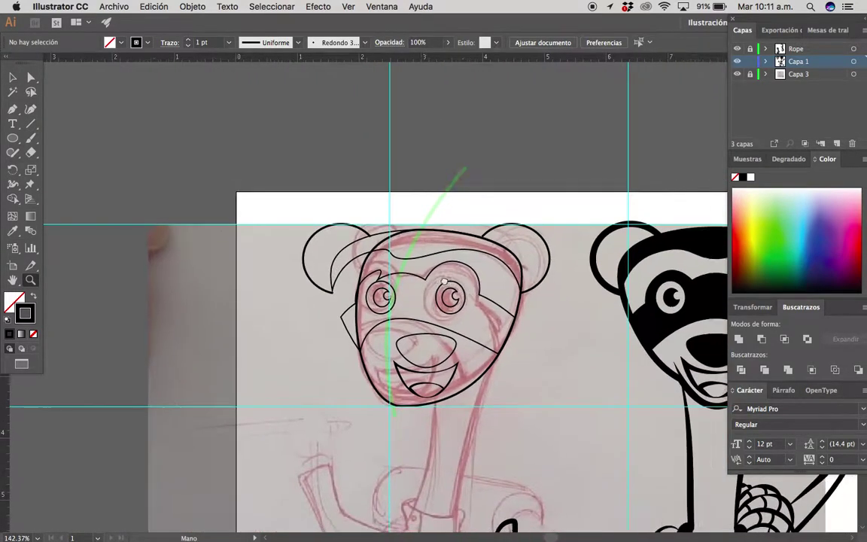
scroll(399, 287, down, 2)
scroll(354, 264, up, 6)
key(v)
Move the mask's brow anchor down and left and adjust its curve handle.
key(a)
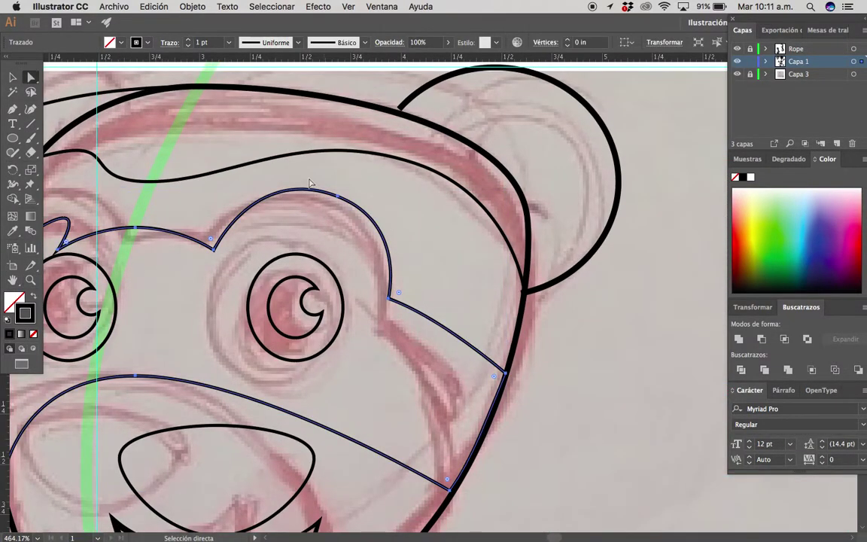
mouse_move(345, 200)
mouse_down()
mouse_move(321, 229)
mouse_move(324, 222)
mouse_up()
drag(239, 190, 257, 193)
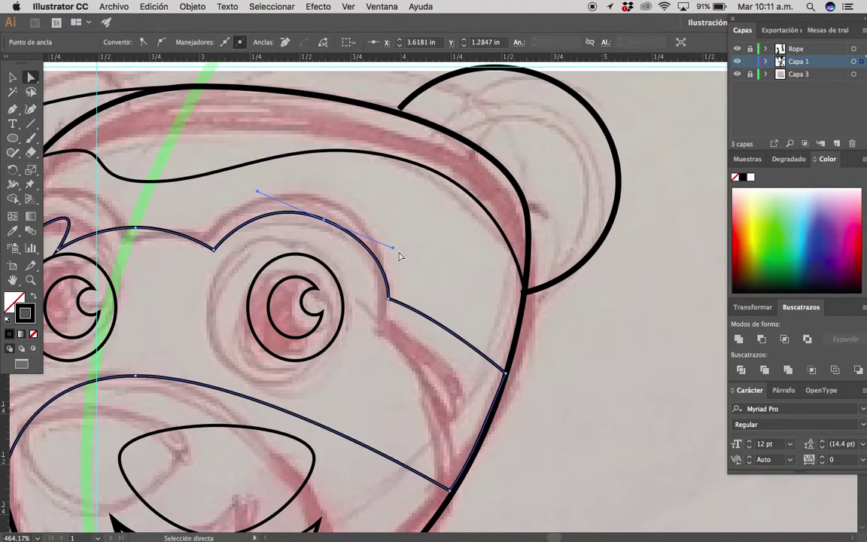
key(z)
drag(413, 248, 471, 207)
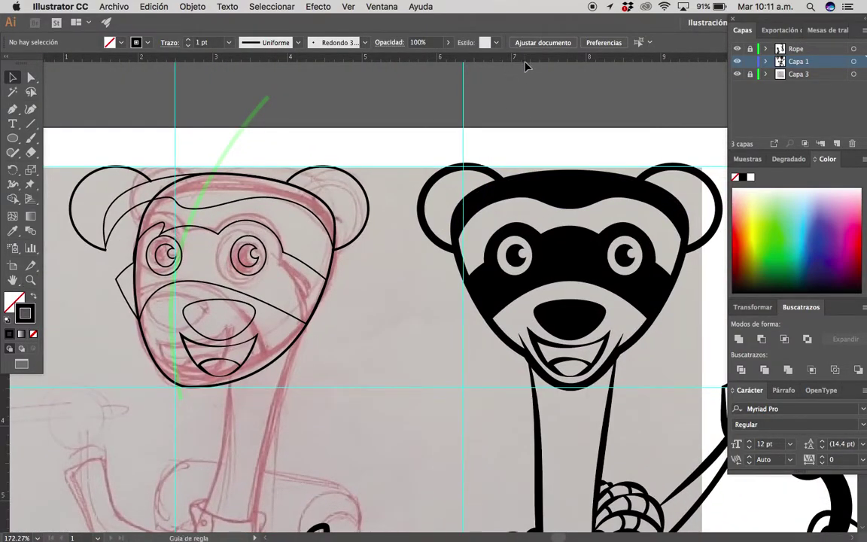
Add a horizontal guide at the brow top and settle the brow peak just below it.
drag(524, 59, 519, 223)
scroll(465, 256, up, 5)
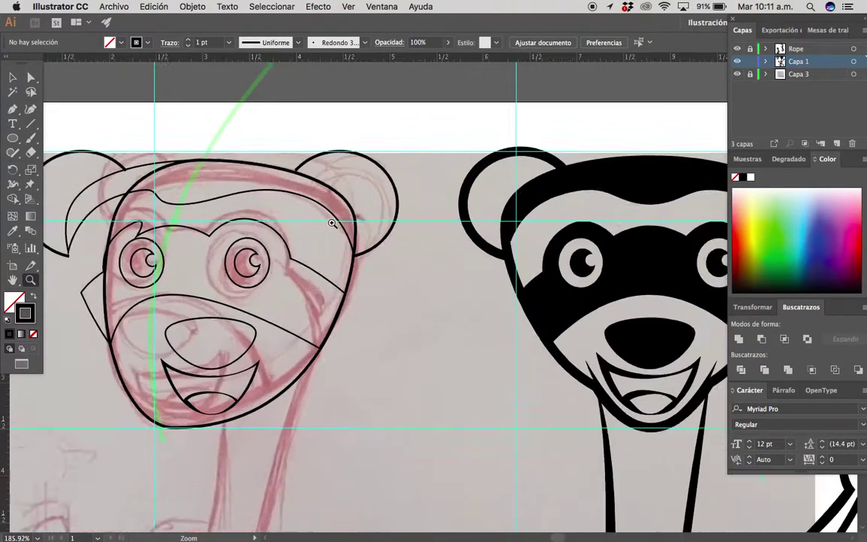
scroll(397, 271, up, 3)
click(332, 247)
scroll(332, 248, up, 3)
key(a)
click(377, 259)
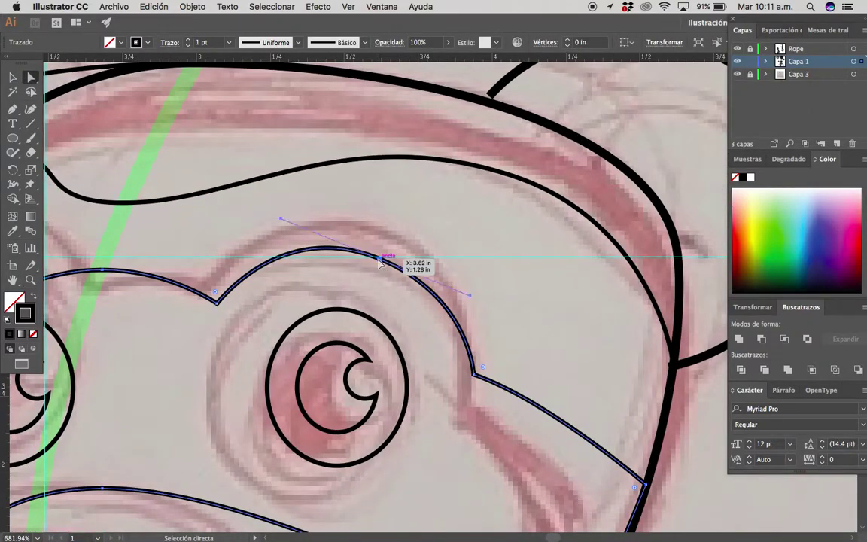
drag(380, 261, 375, 271)
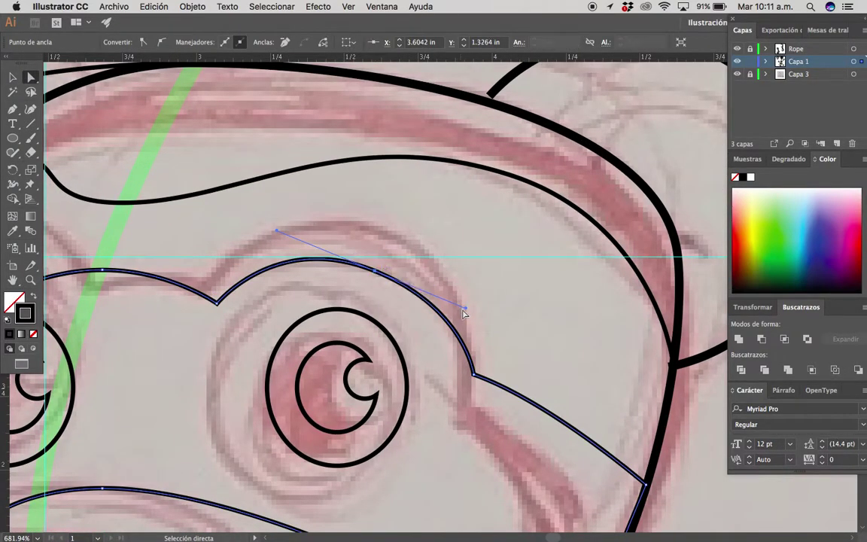
Refine the brow arch curvature, pull its corner toward the eye, and shift the brow dip.
drag(464, 308, 464, 298)
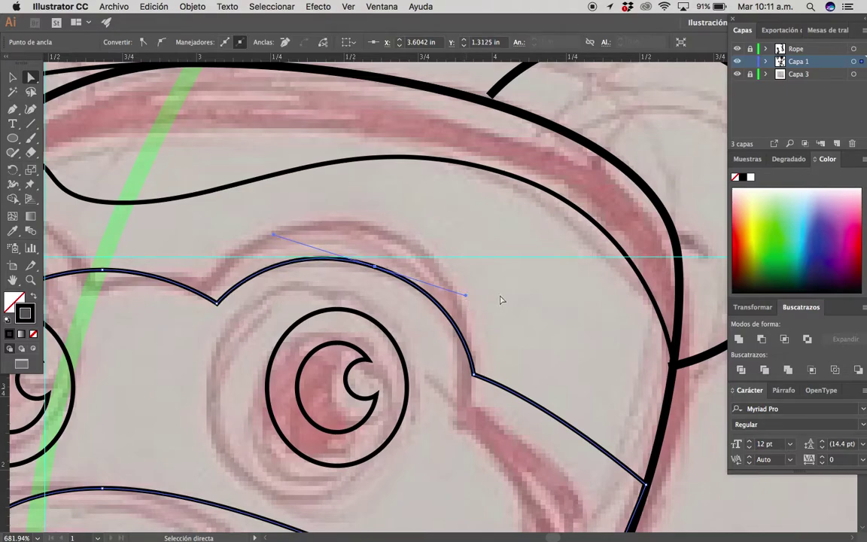
drag(474, 380, 440, 367)
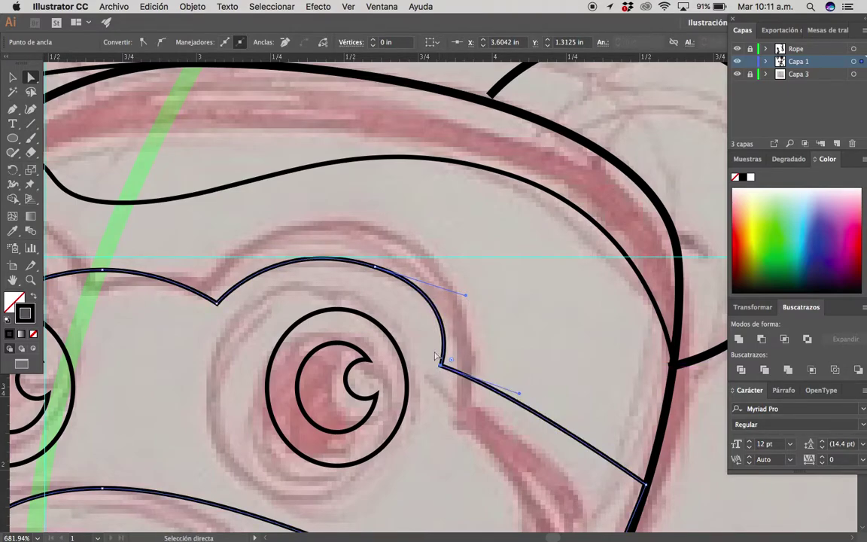
drag(468, 296, 446, 287)
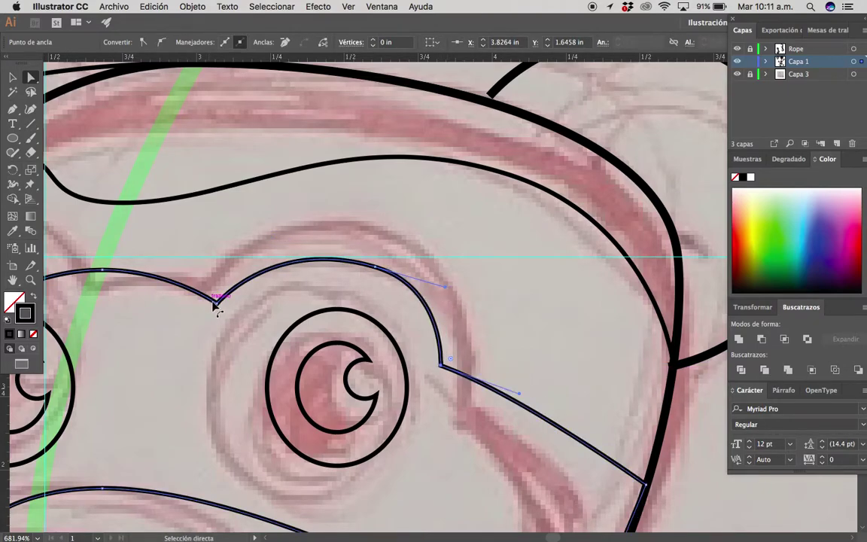
drag(214, 302, 237, 313)
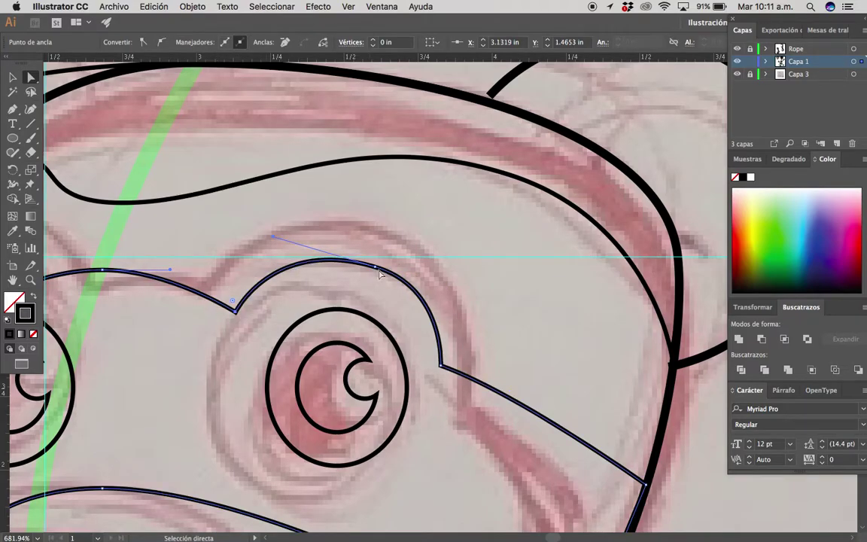
key(z)
drag(458, 304, 435, 285)
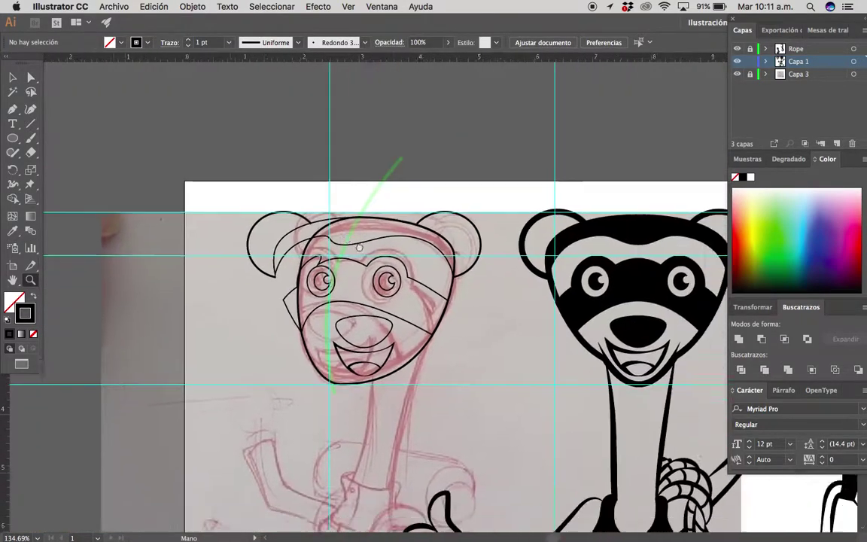
scroll(385, 282, up, 3)
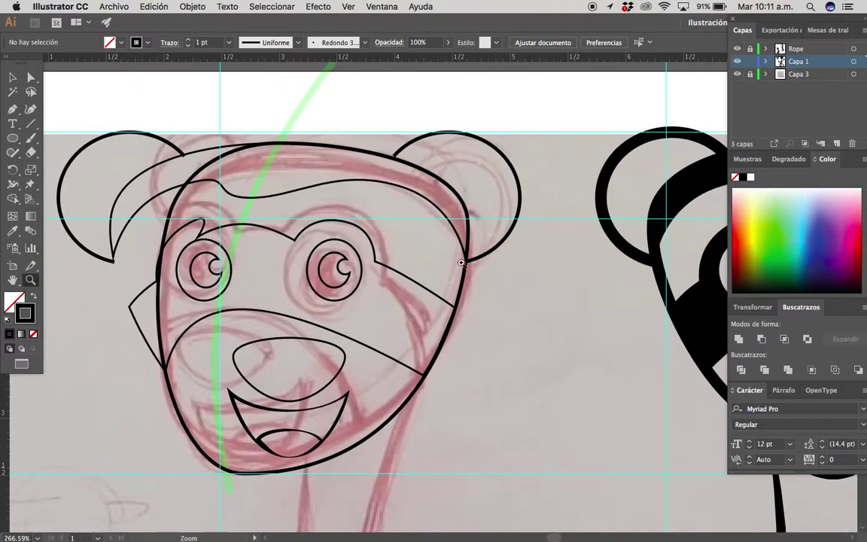
Check the eye mask path, then select the left eye circle.
key(a)
click(389, 279)
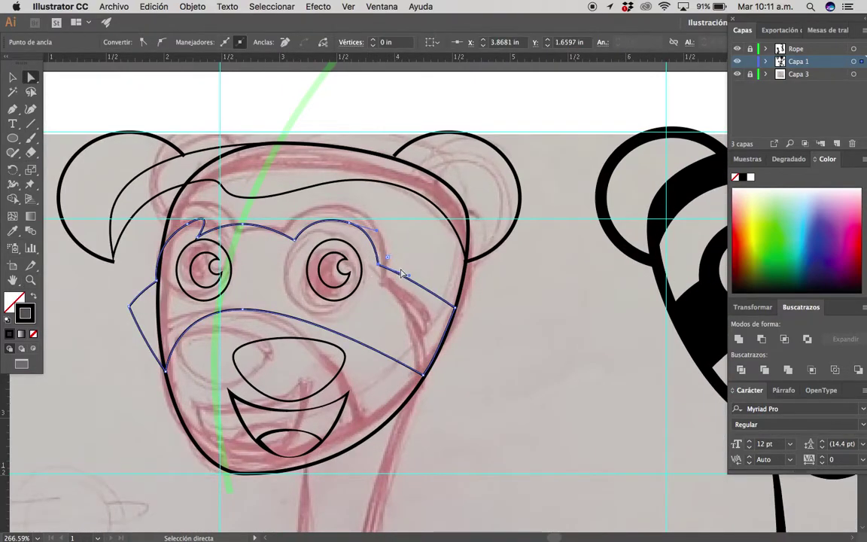
scroll(352, 249, up, 2)
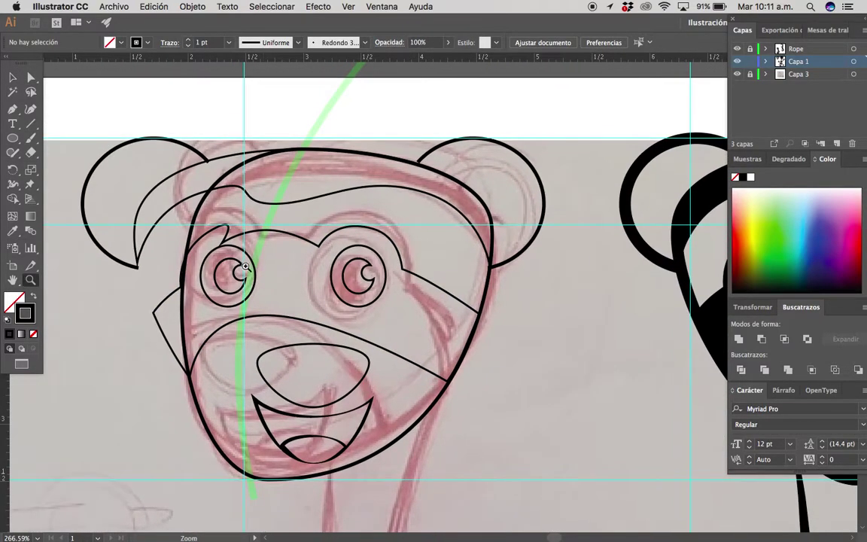
key(v)
click(269, 320)
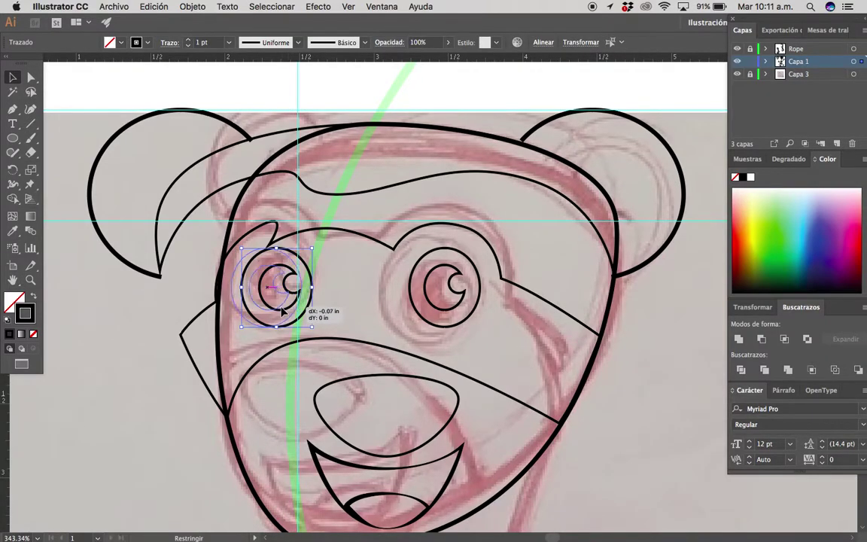
Shift the left eye slightly left and drag the mask's brow anchors into a dip between the eyes.
drag(268, 319, 252, 319)
click(287, 274)
scroll(287, 274, up, 2)
key(a)
click(258, 222)
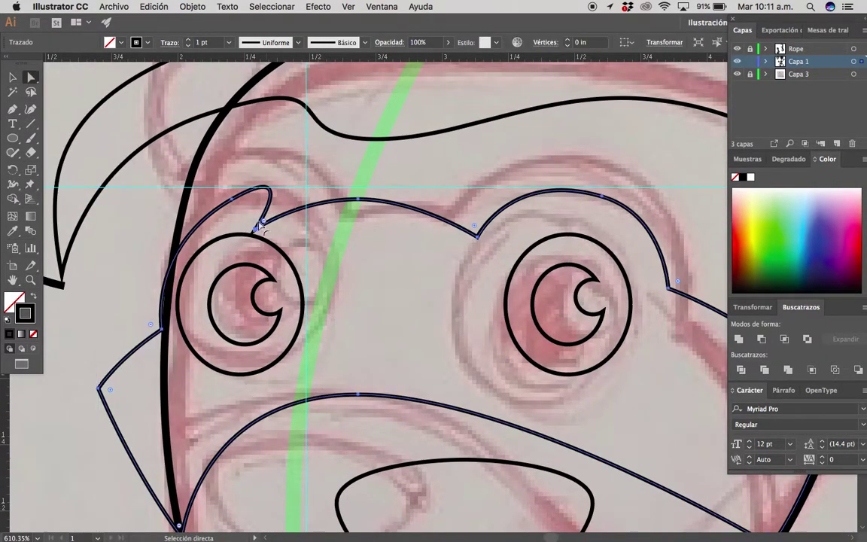
click(277, 232)
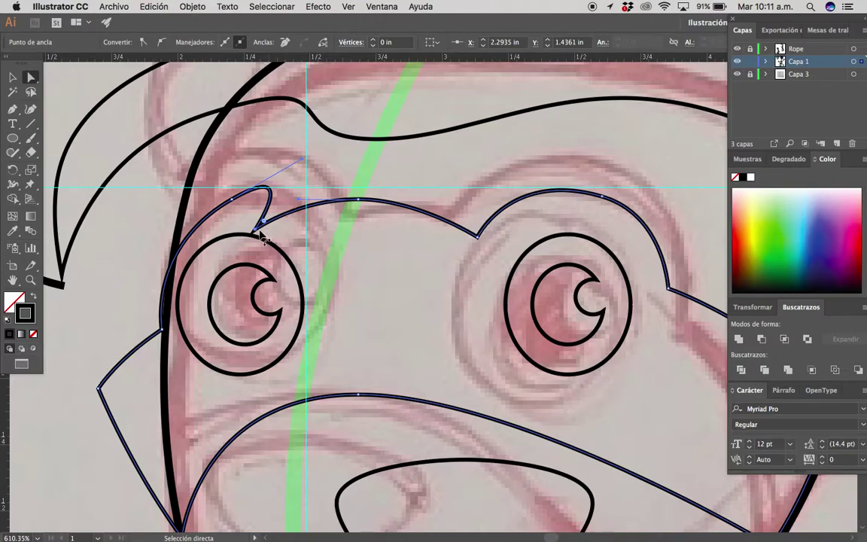
drag(255, 230, 307, 245)
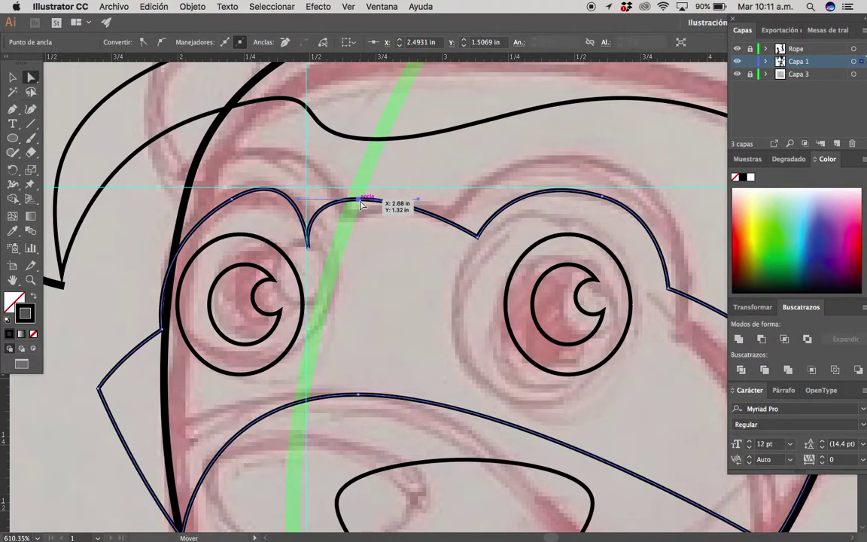
mouse_move(361, 203)
mouse_down()
mouse_move(348, 236)
mouse_move(335, 240)
mouse_move(348, 223)
mouse_up()
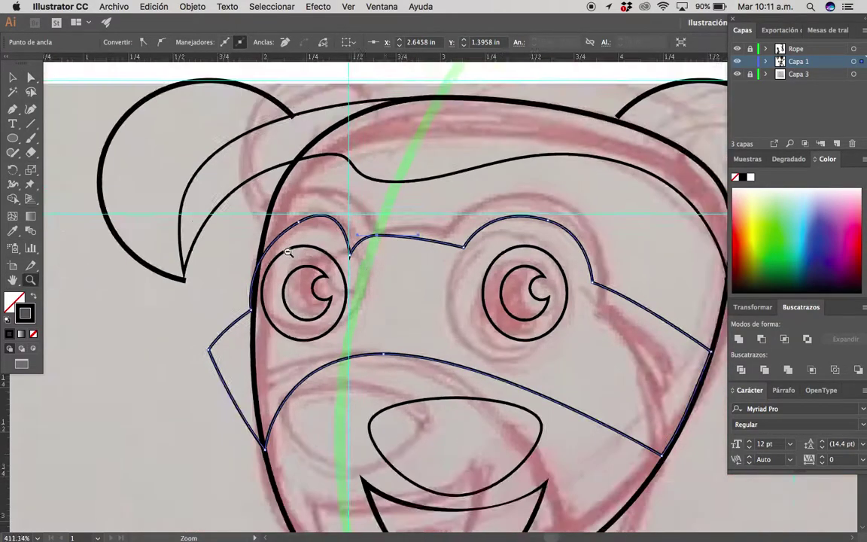
Compare against the finished ferret and raise the brow anchor to level the dip.
scroll(348, 223, down, 5)
scroll(482, 91, up, 3)
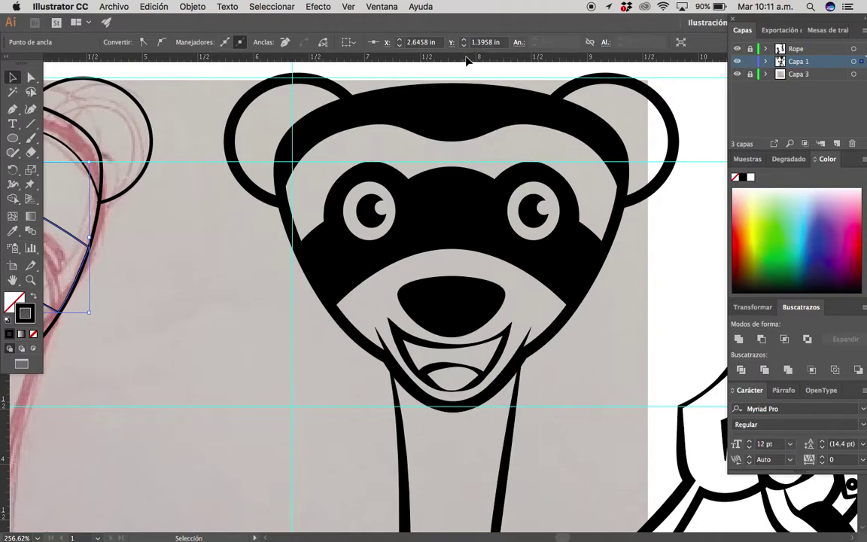
key(z)
mouse_move(466, 92)
mouse_down()
mouse_move(627, 196)
mouse_move(459, 273)
mouse_up()
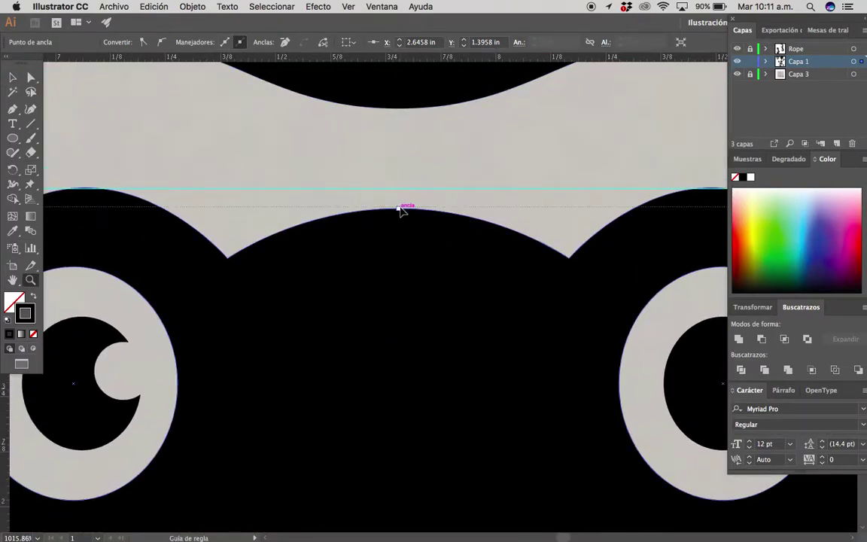
mouse_move(401, 211)
mouse_down()
mouse_move(279, 259)
mouse_move(400, 234)
mouse_up()
key(a)
drag(310, 244, 314, 224)
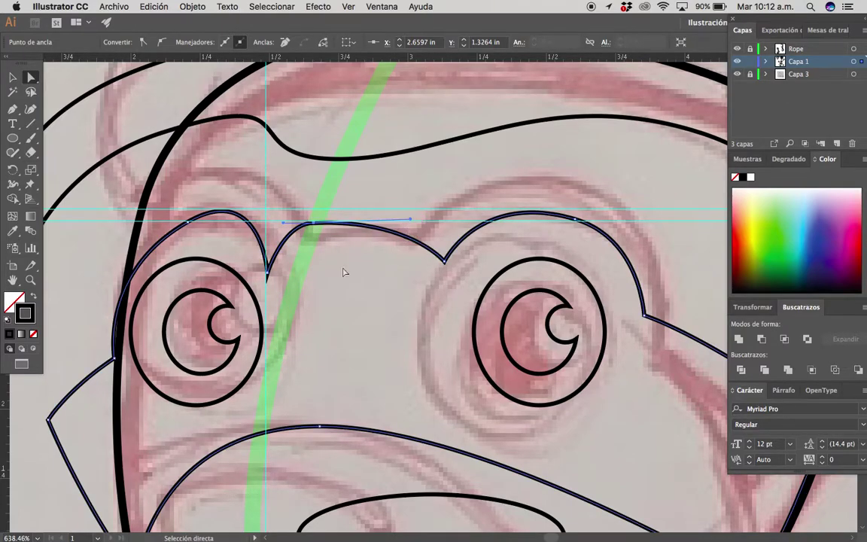
Nudge the brow dip point up and to the left with the arrow keys.
scroll(401, 307, left, 3)
scroll(401, 307, up, 1)
scroll(401, 306, up, 2)
scroll(370, 296, up, 2)
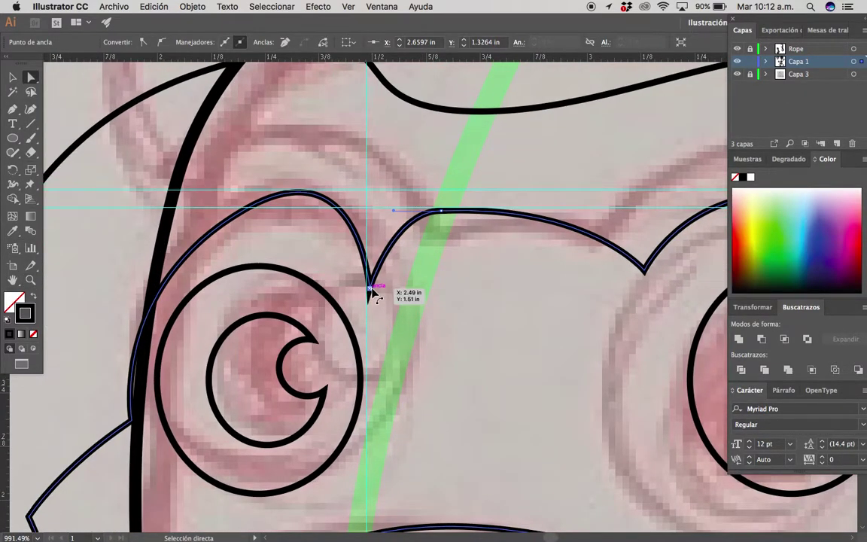
click(365, 278)
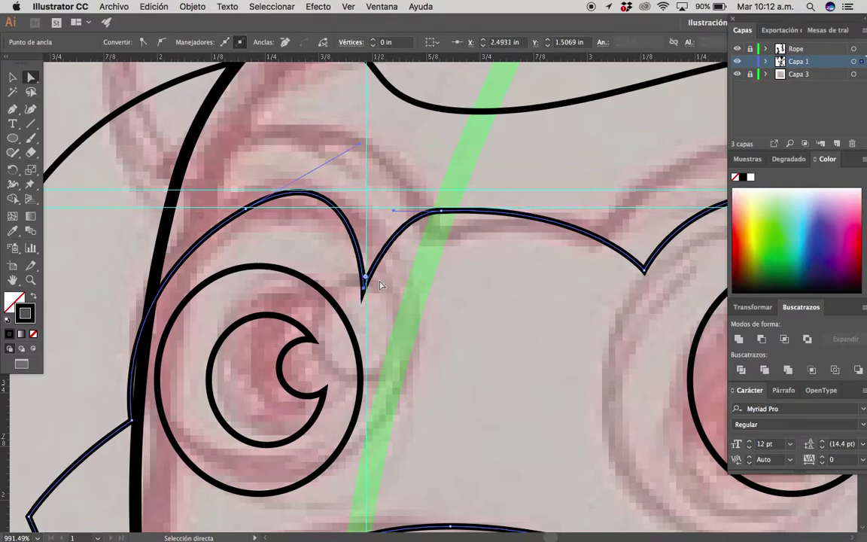
key(Left)
key(Left)
key(Left)
key(Up)
key(Up)
key(Up)
key(Up)
key(Up)
key(Up)
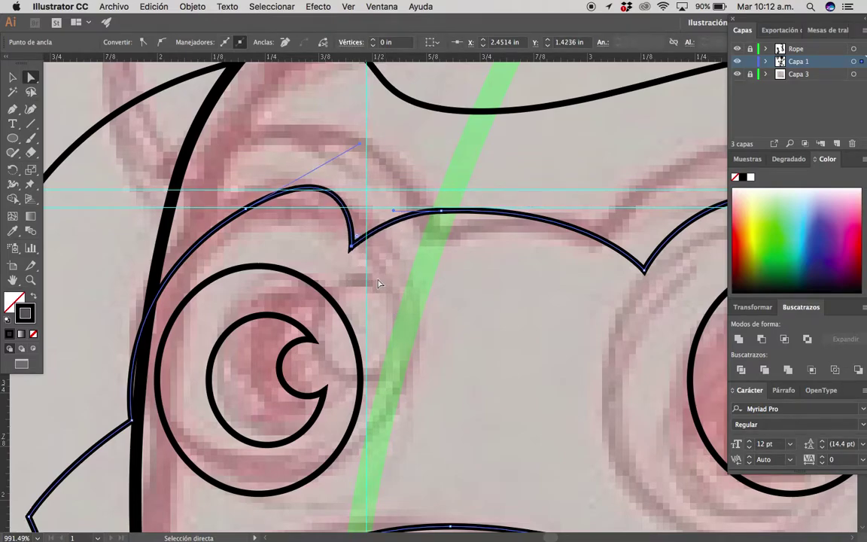
key(Up)
key(Up)
Pull the brow curve up over the left eye and smooth its arch with the handle.
scroll(410, 306, left, 3)
scroll(410, 306, up, 1)
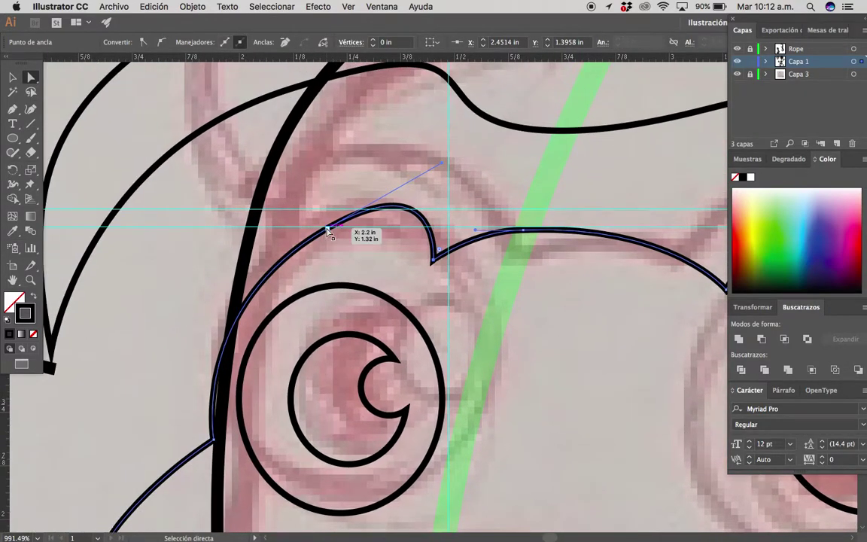
drag(328, 229, 334, 204)
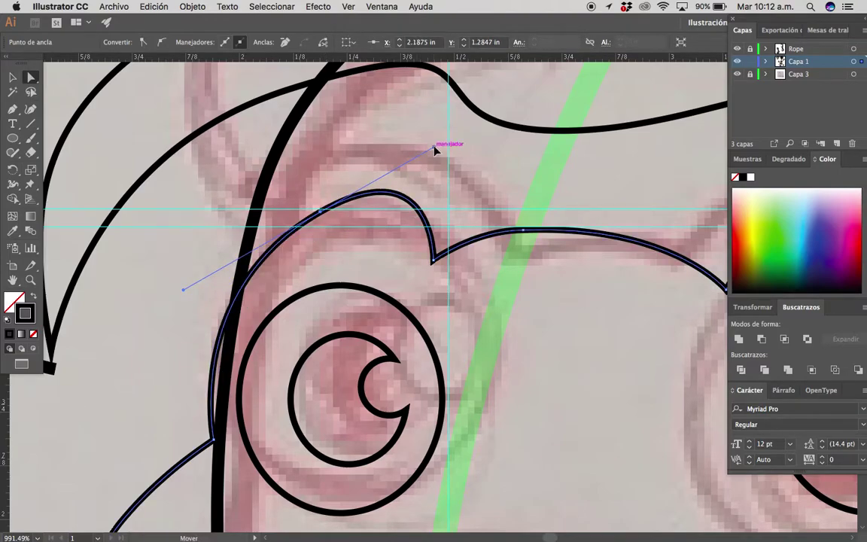
drag(434, 150, 423, 202)
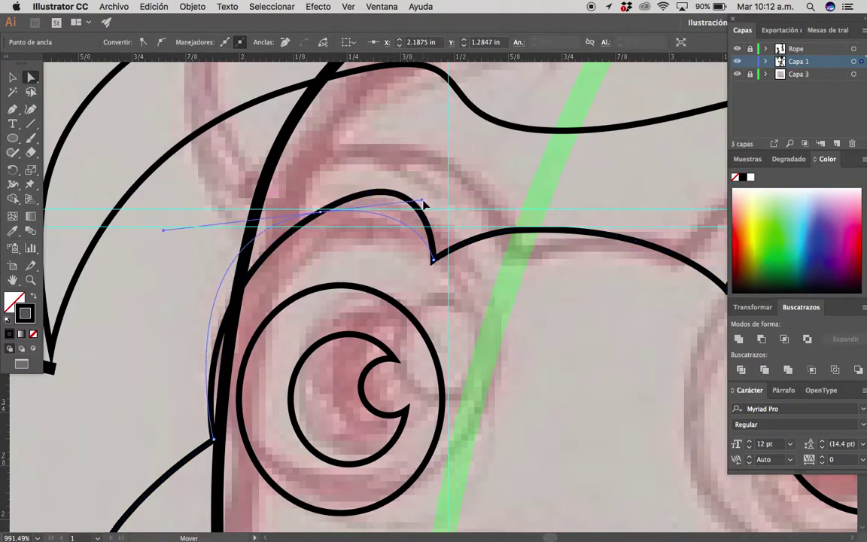
Zoom in on the eyes, select the eye mask outline, and zoom closely on the left eye.
key(z)
alt+click(281, 253)
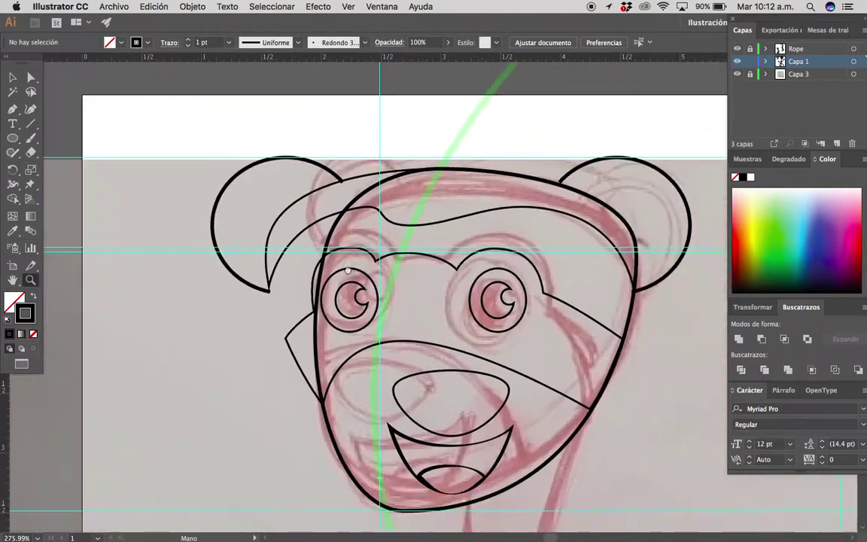
click(320, 308)
ctrl+click(333, 338)
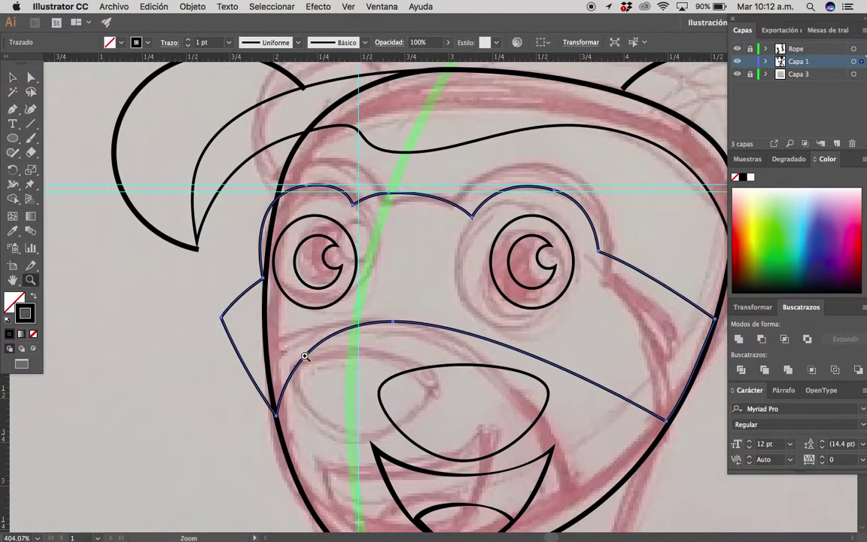
click(306, 354)
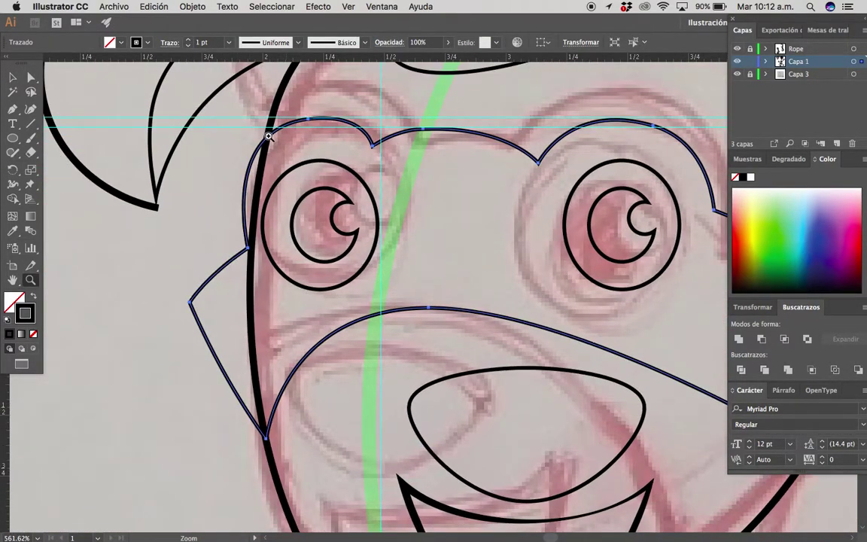
drag(269, 136, 320, 162)
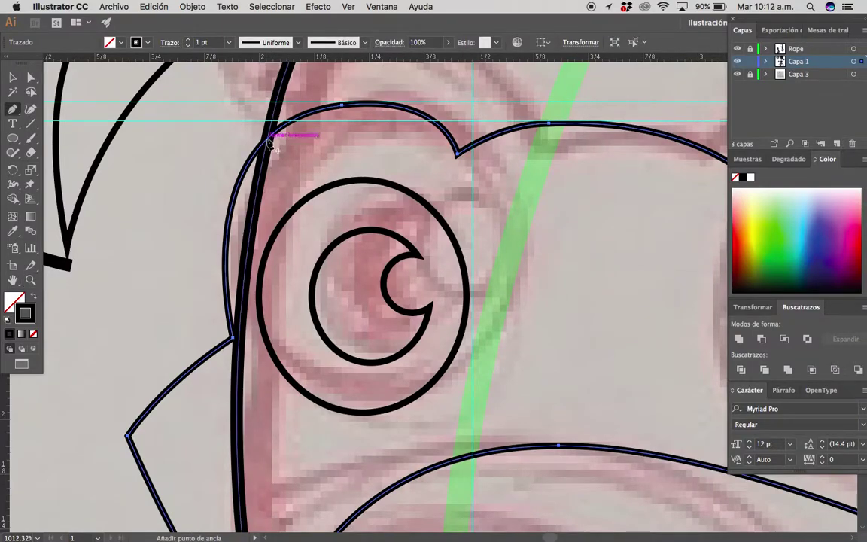
Isolate the eye mask path, add an anchor on its left edge, and delete the pointed left flap.
key(v)
double_click(299, 118)
key(p)
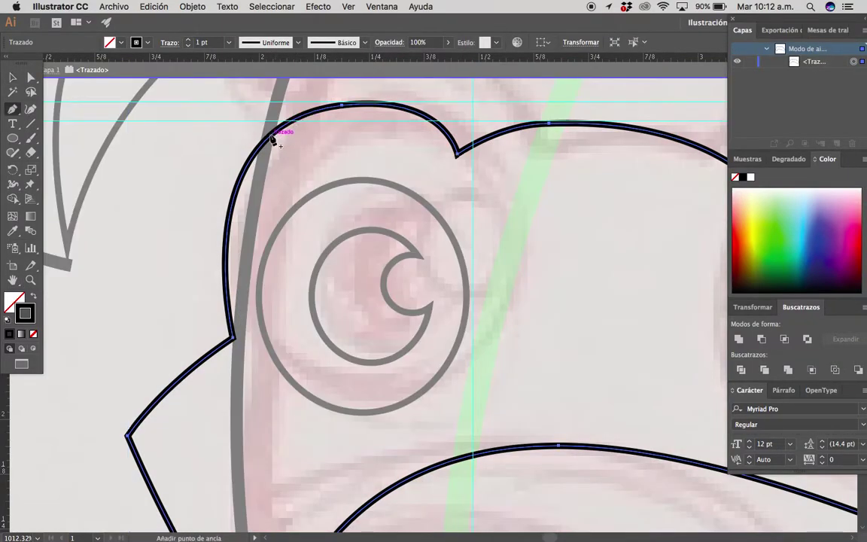
click(268, 143)
scroll(367, 197, down, 5)
key(q)
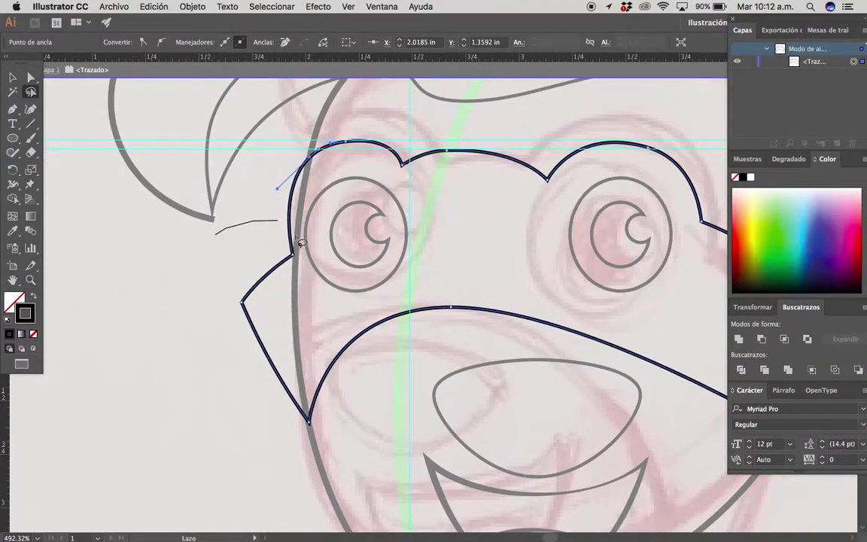
key(Delete)
Redraw the mask's left side as a curve down the face edge joining the lower curve, then exit isolation.
key(p)
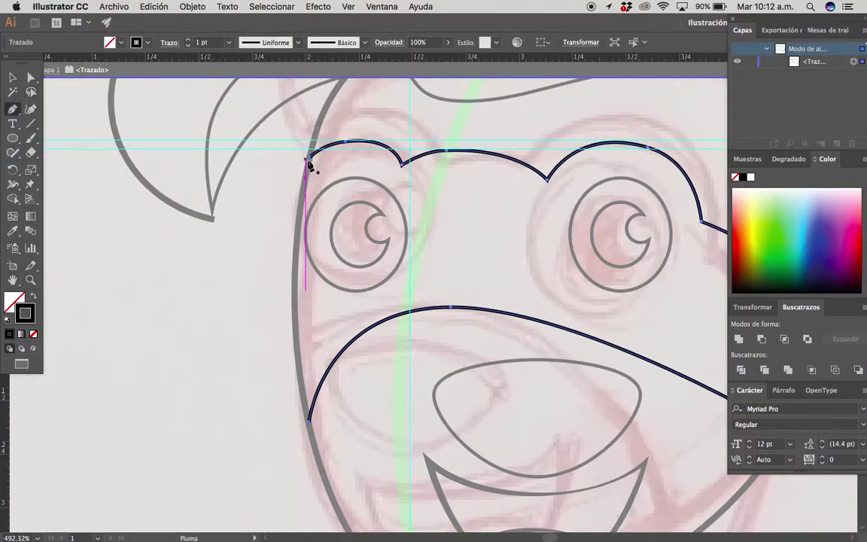
click(311, 156)
drag(295, 283, 289, 304)
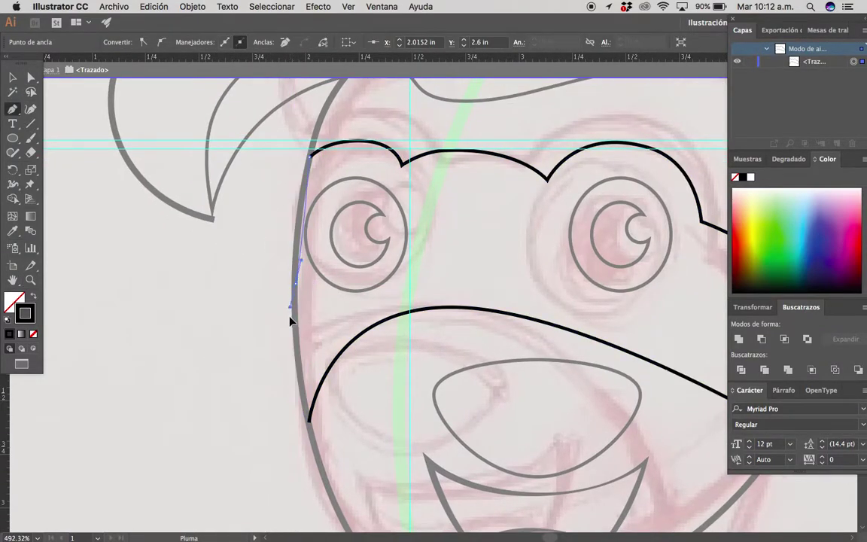
drag(308, 422, 313, 422)
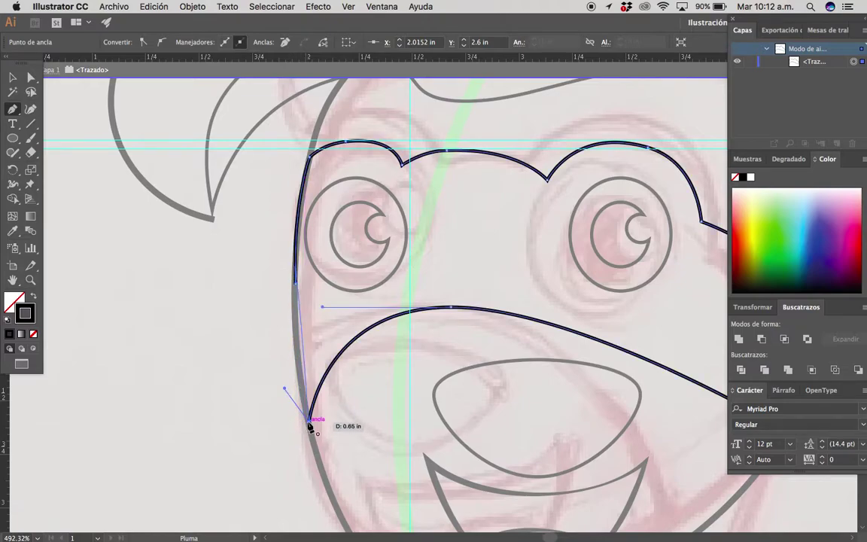
key(a)
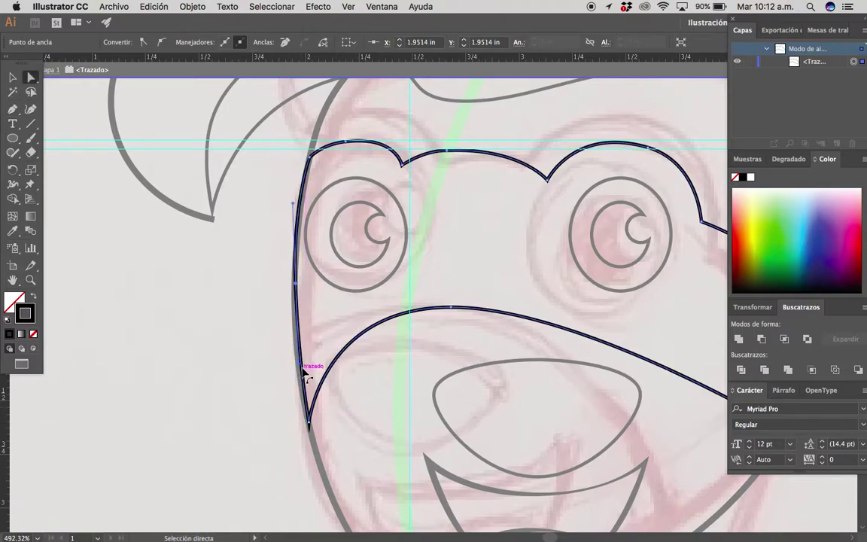
double_click(369, 387)
key(z)
scroll(474, 377, down, 5)
drag(611, 356, 470, 309)
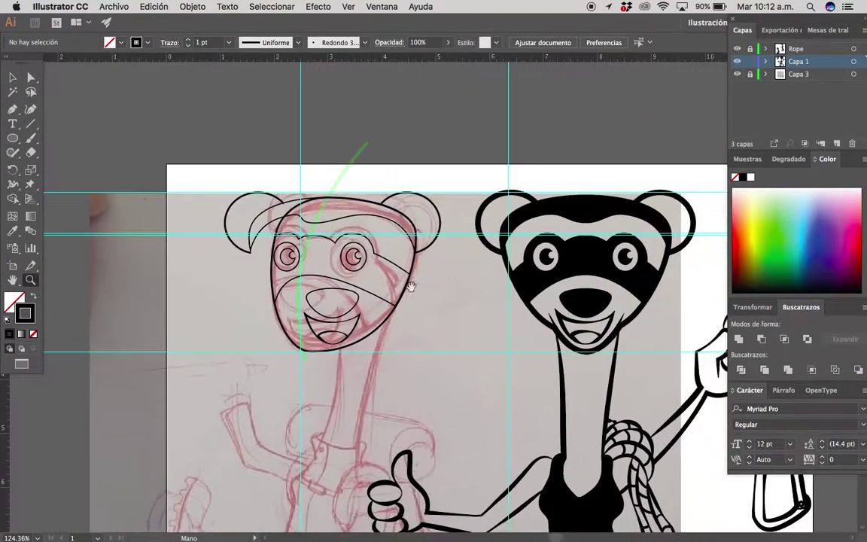
Move the nose oval left over the sketched ferret's face.
drag(313, 359, 481, 283)
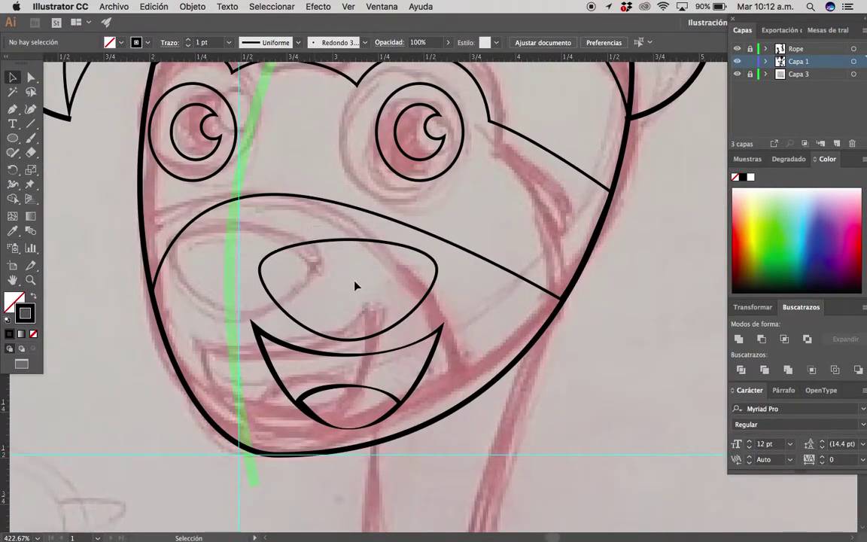
click(435, 290)
drag(431, 293, 315, 294)
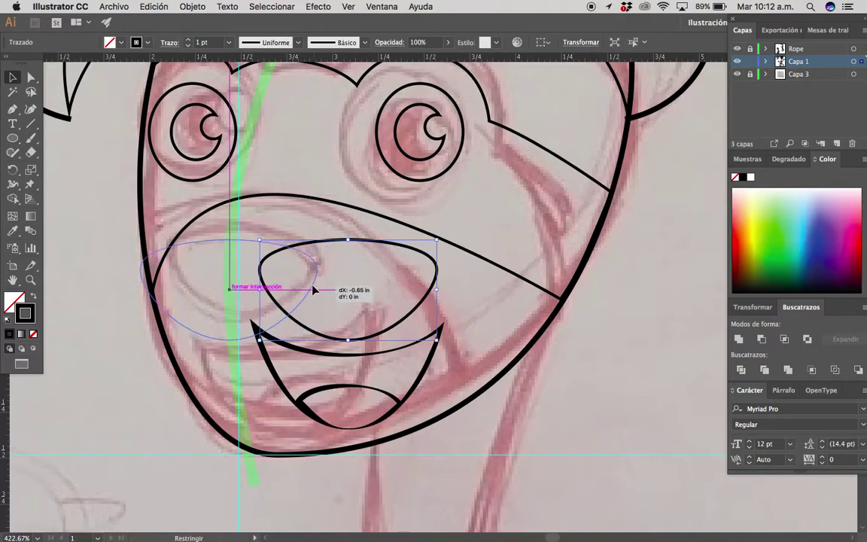
key(a)
scroll(233, 246, left, 2)
scroll(225, 244, up, 3)
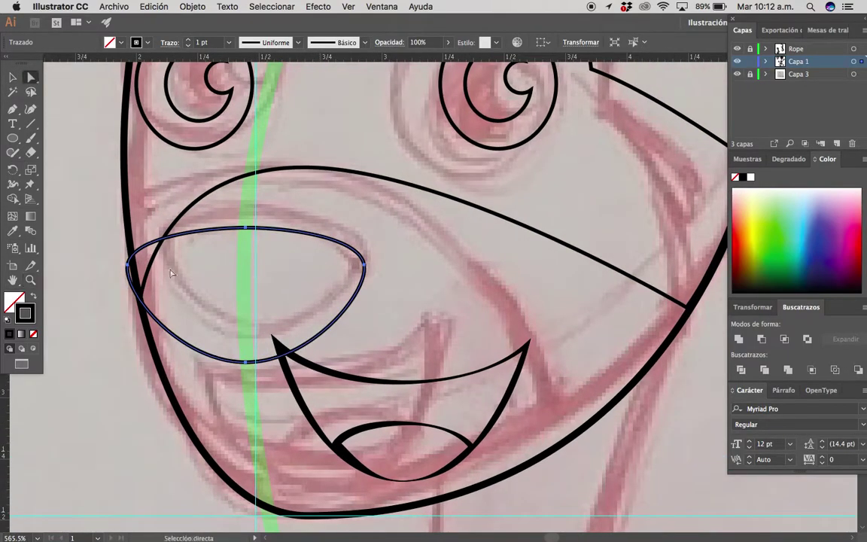
click(132, 265)
Pull the nose oval's left end anchor inward to reshape it.
click(193, 242)
key(v)
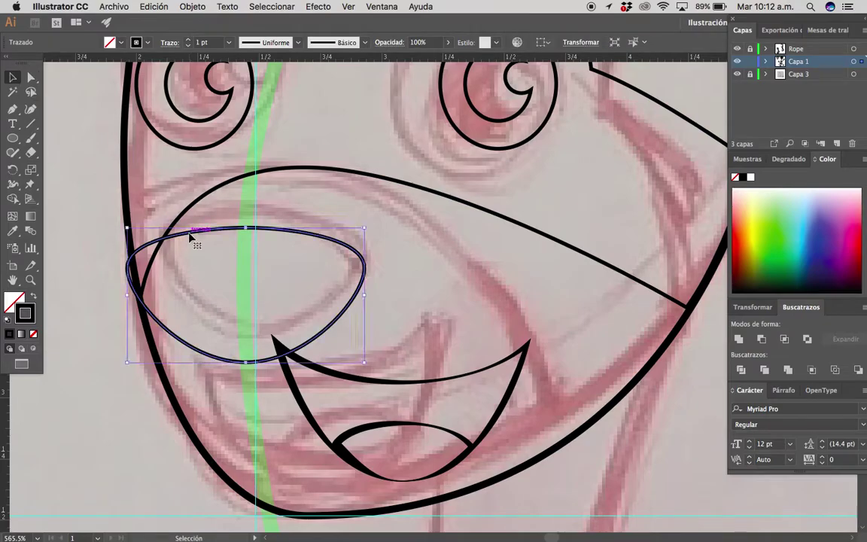
key(a)
drag(129, 266, 165, 292)
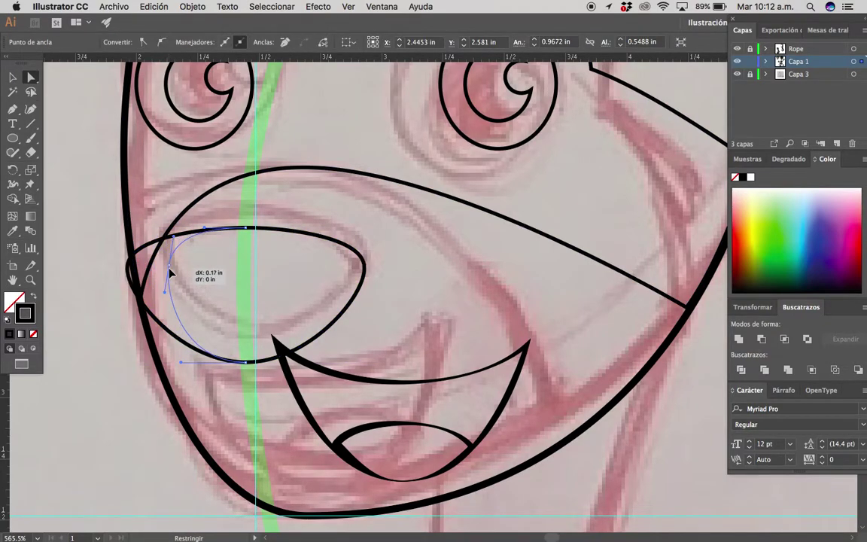
key(v)
click(298, 290)
key(z)
mouse_move(325, 294)
mouse_down()
mouse_move(74, 275)
mouse_move(256, 256)
mouse_up()
Select the eye mask and compare the sketched face with the finished ferret.
key(v)
click(225, 243)
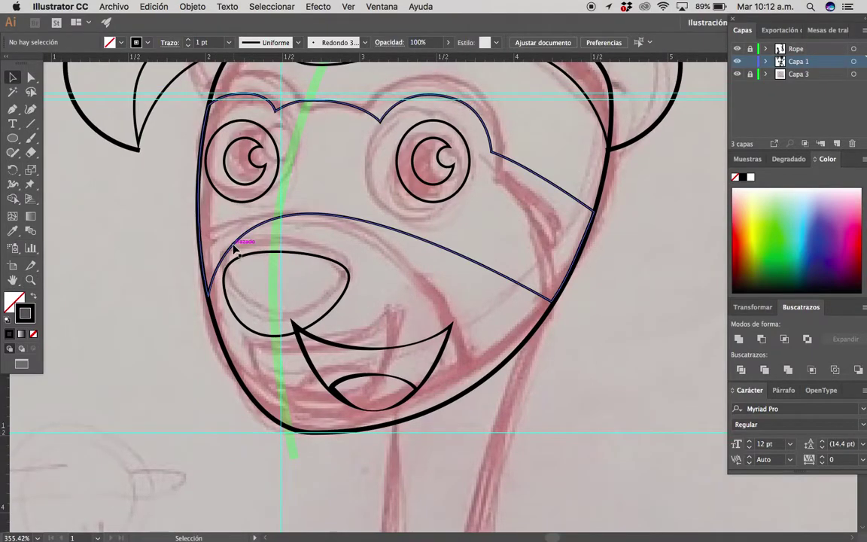
key(z)
mouse_move(279, 295)
mouse_down()
mouse_move(150, 286)
mouse_move(462, 277)
mouse_up()
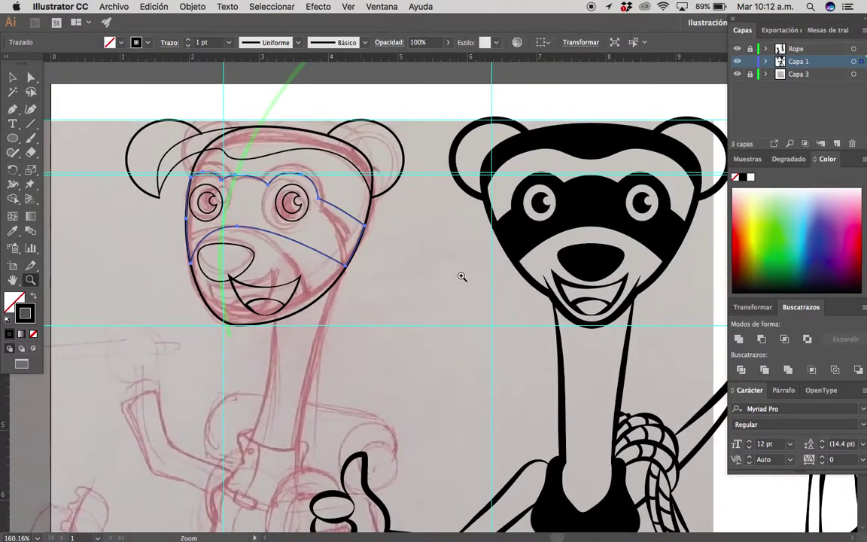
click(184, 232)
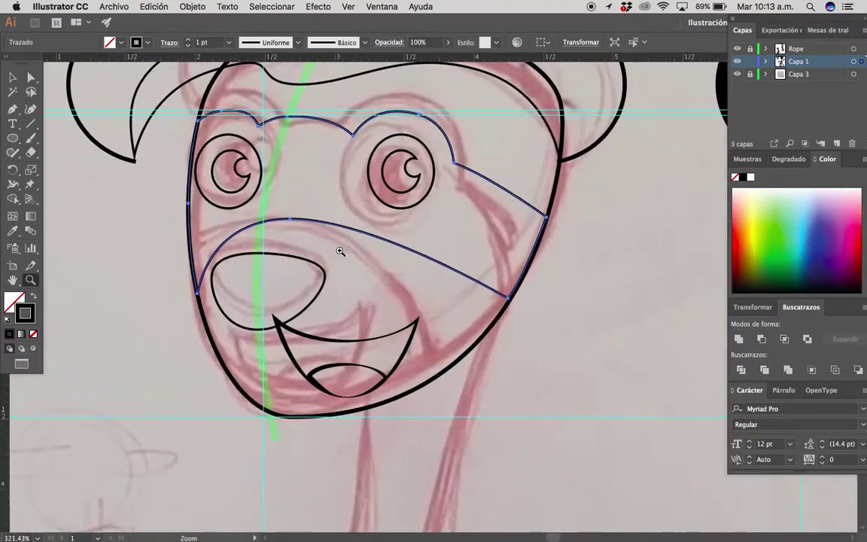
Raise the eye mask's lower-left corner anchor.
key(v)
key(z)
drag(213, 264, 222, 263)
key(a)
drag(198, 295, 190, 240)
key(v)
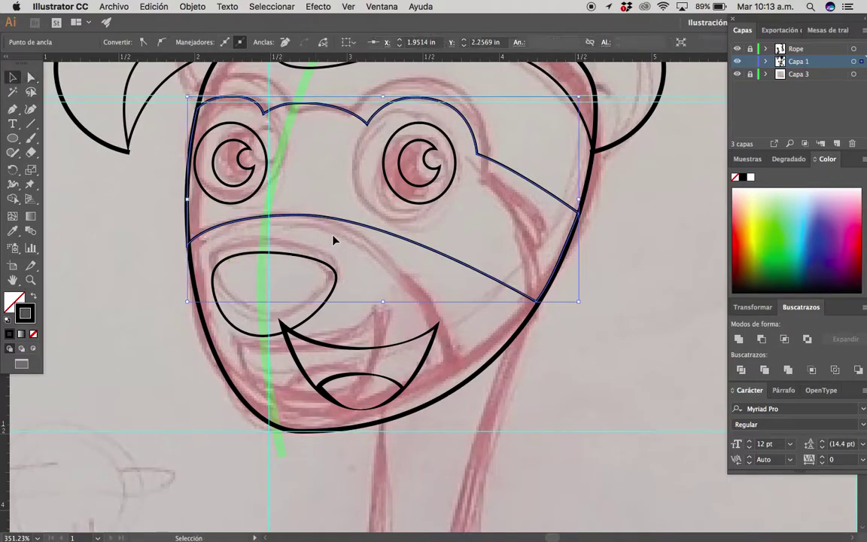
click(299, 211)
key(z)
mouse_move(399, 297)
mouse_down()
mouse_move(315, 252)
mouse_move(367, 252)
mouse_up()
Nudge the left eye up and left and move the right eye slightly down.
click(270, 227)
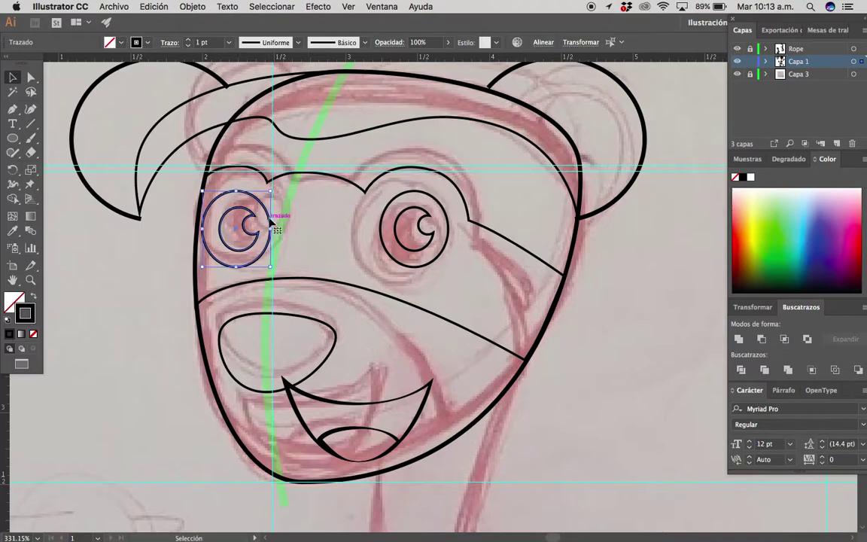
key(Up)
key(Up)
key(Left)
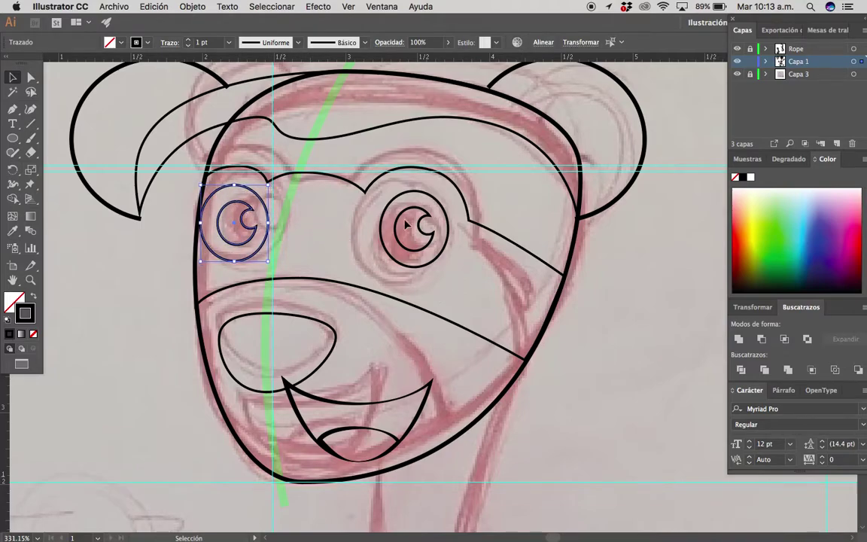
drag(406, 224, 430, 230)
click(479, 271)
scroll(414, 281, down, 3)
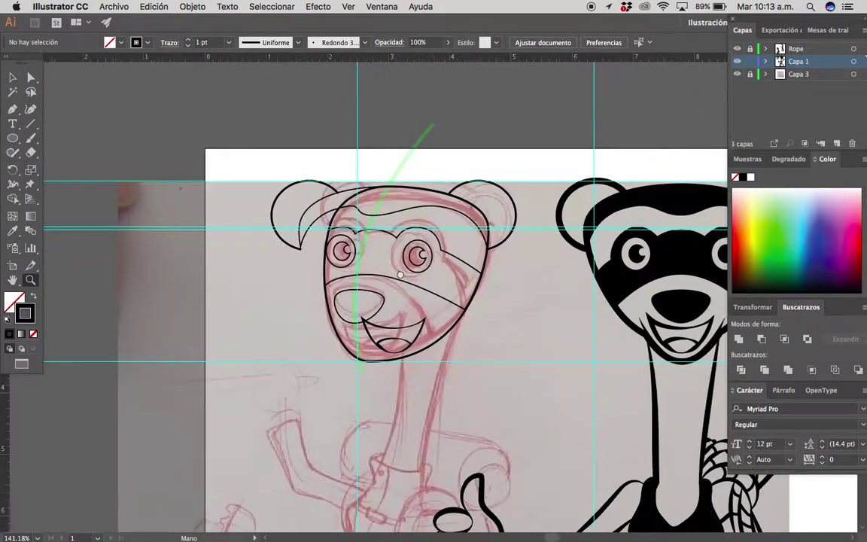
scroll(426, 281, up, 2)
key(v)
click(380, 228)
click(336, 247)
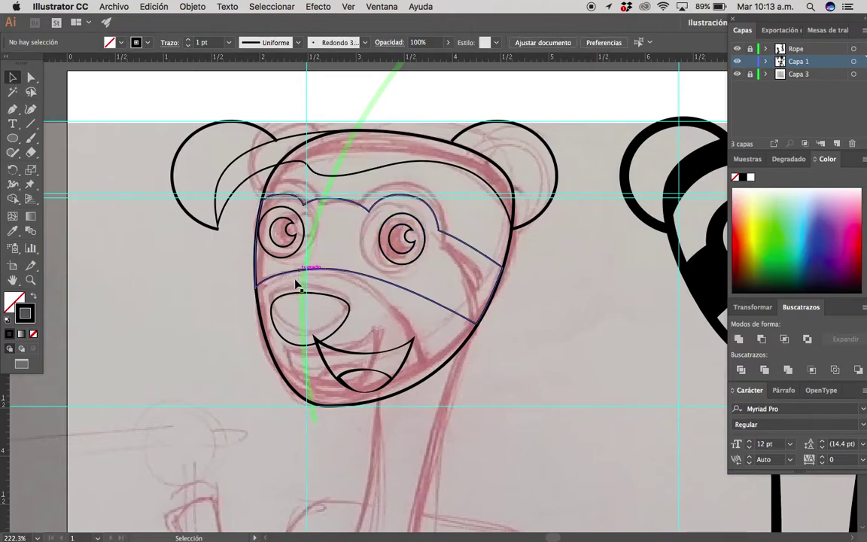
Select the nose shape and inspect its anchor points.
scroll(301, 284, up, 3)
click(299, 340)
key(a)
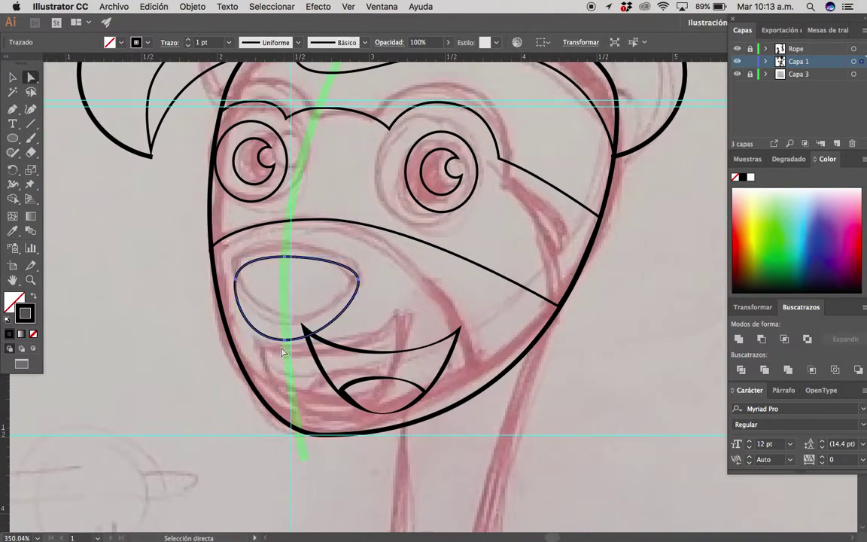
key(v)
scroll(340, 272, down, 5)
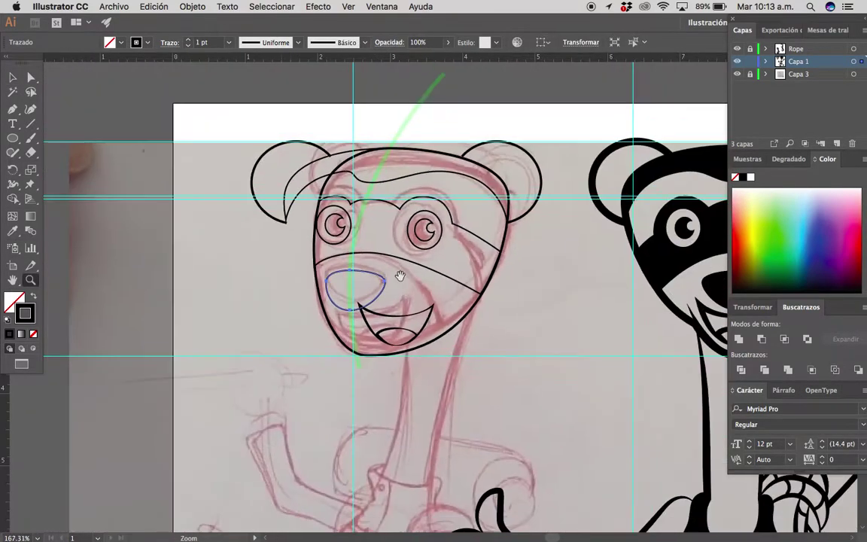
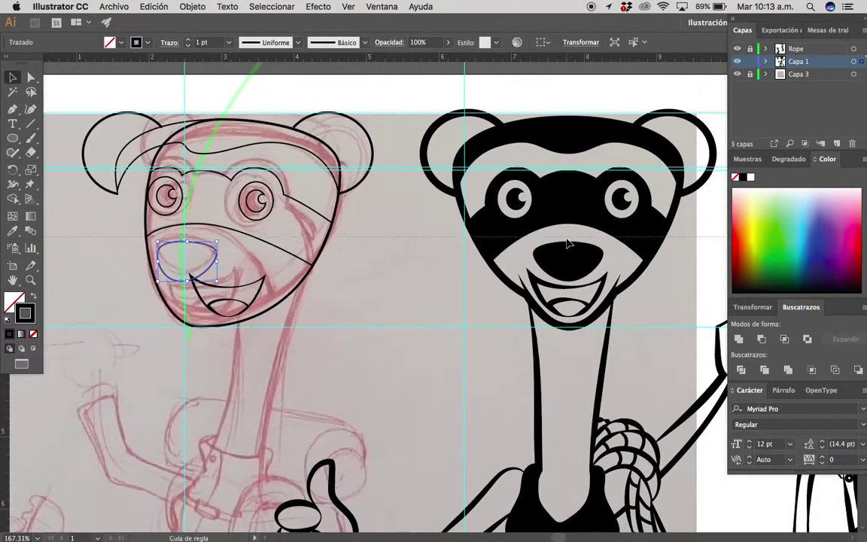
Reshape the nose outline's bottom curve by adjusting its bottom anchor point.
scroll(274, 248, up, 5)
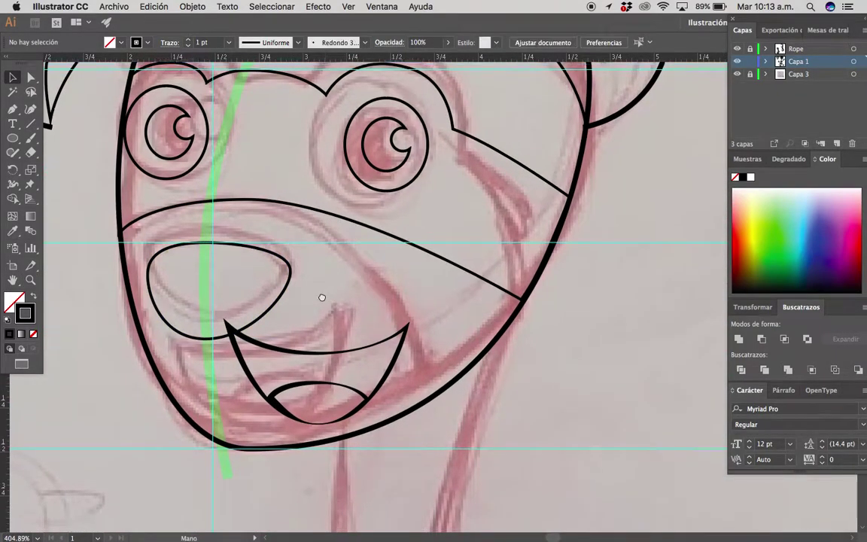
scroll(321, 297, down, 5)
scroll(193, 287, up, 5)
key(a)
click(233, 305)
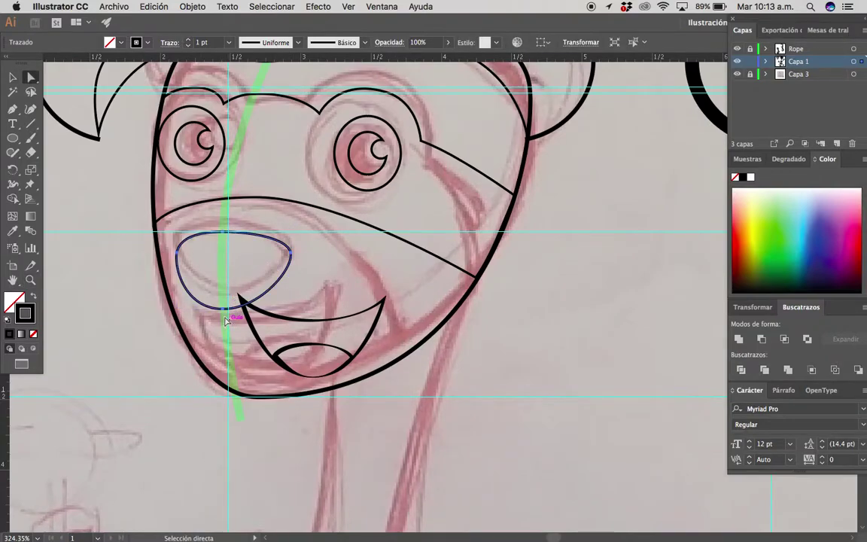
click(225, 316)
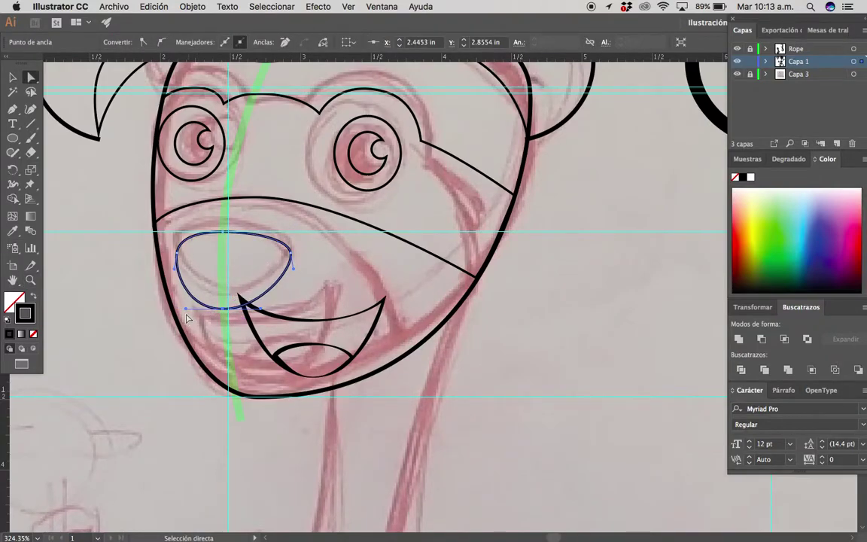
click(382, 304)
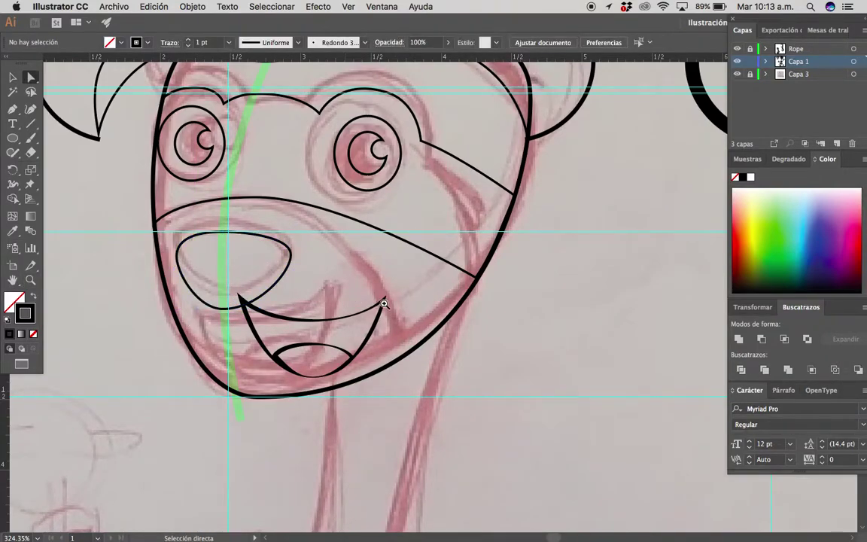
scroll(328, 307, down, 4)
scroll(329, 306, up, 5)
click(350, 329)
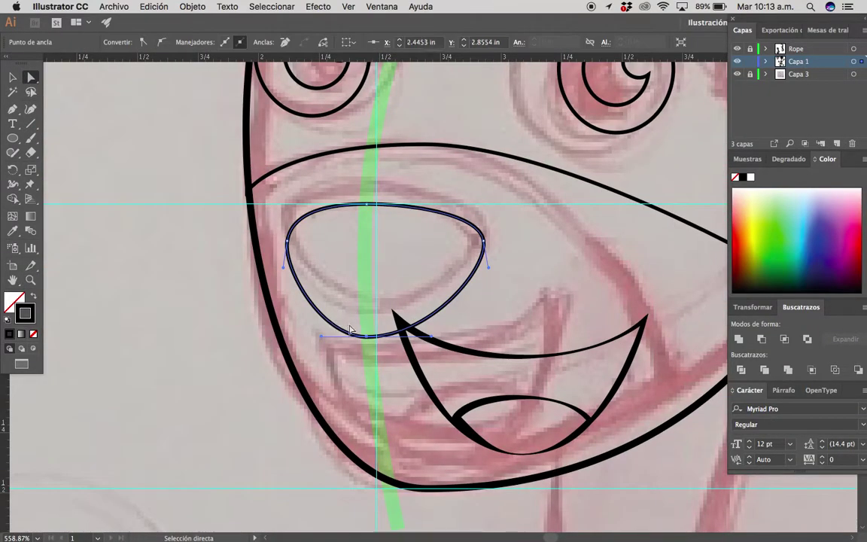
key(v)
click(378, 325)
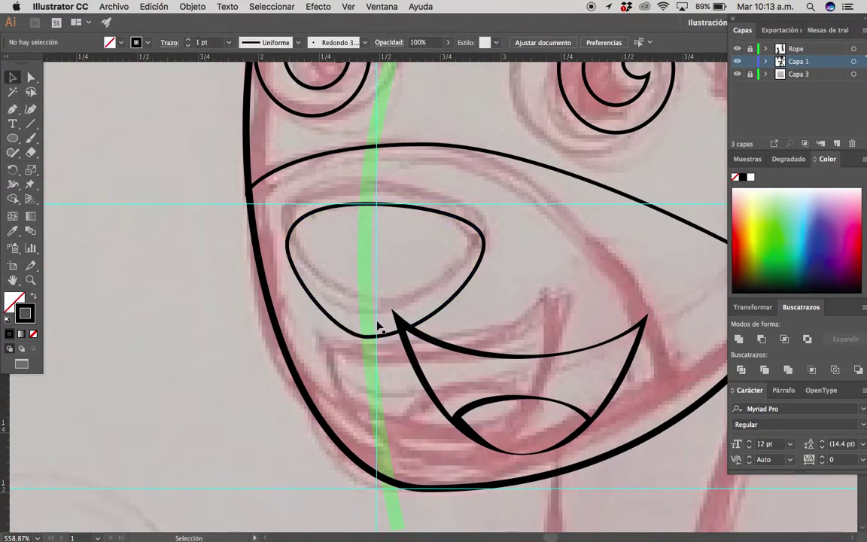
Move the smiling mouth left so it sits beneath the nose.
scroll(343, 326, down, 4)
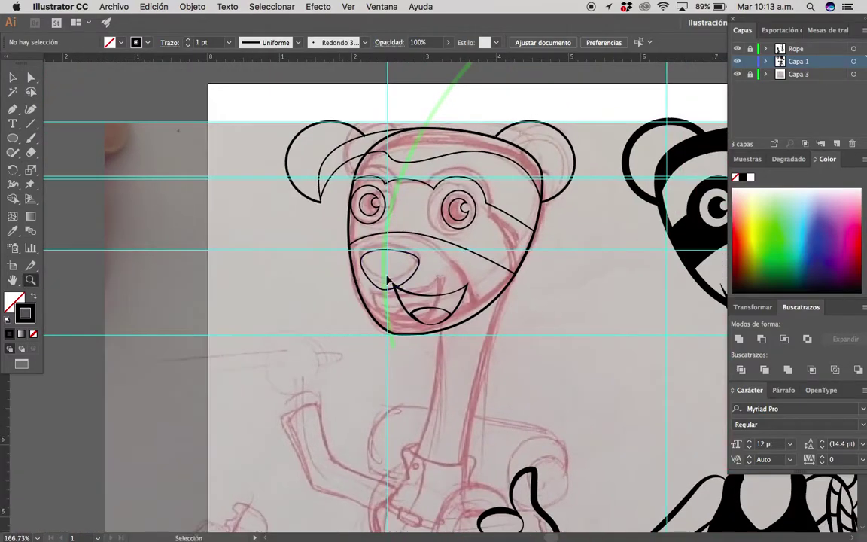
scroll(435, 282, up, 3)
click(451, 292)
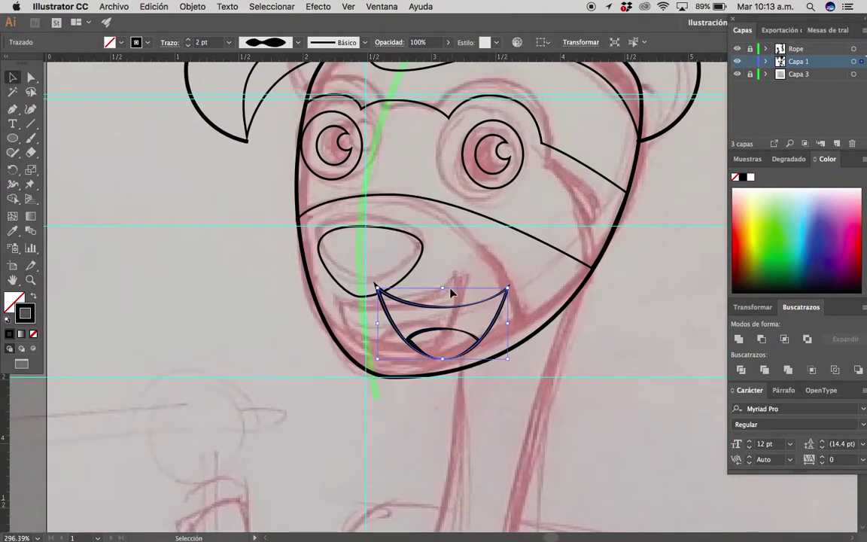
click(476, 342)
drag(475, 342, 395, 342)
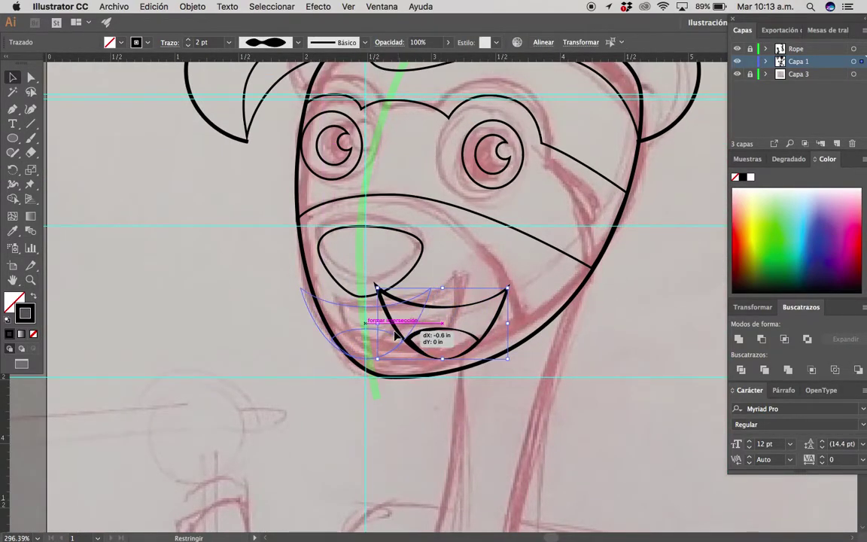
click(512, 314)
scroll(452, 320, down, 5)
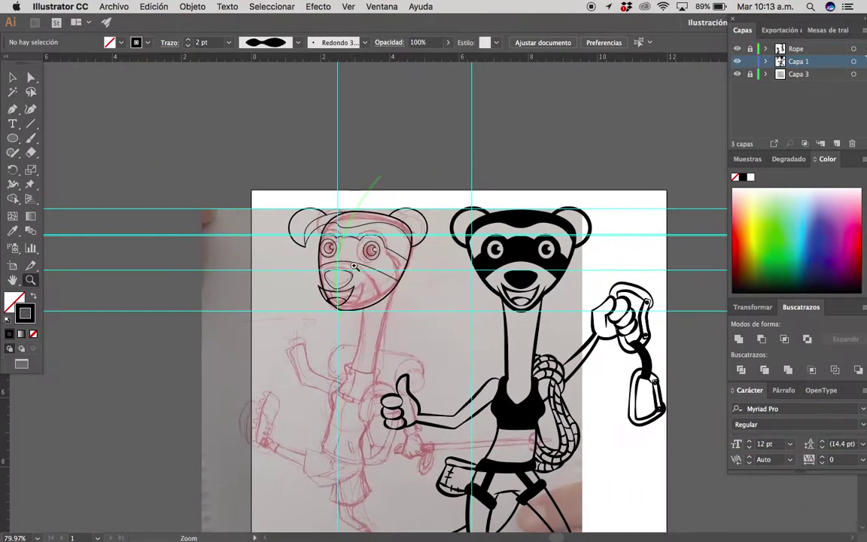
scroll(440, 280, up, 5)
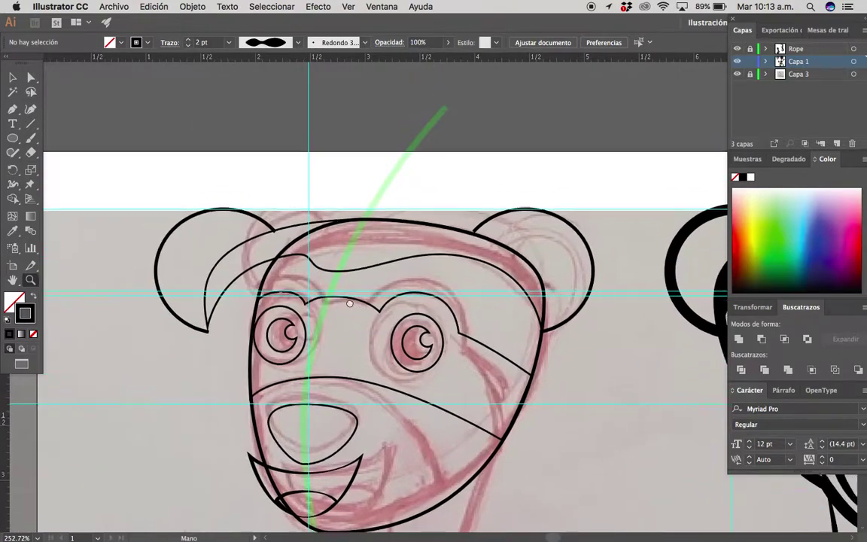
Move the left ear arc to the right toward the head.
key(v)
click(203, 250)
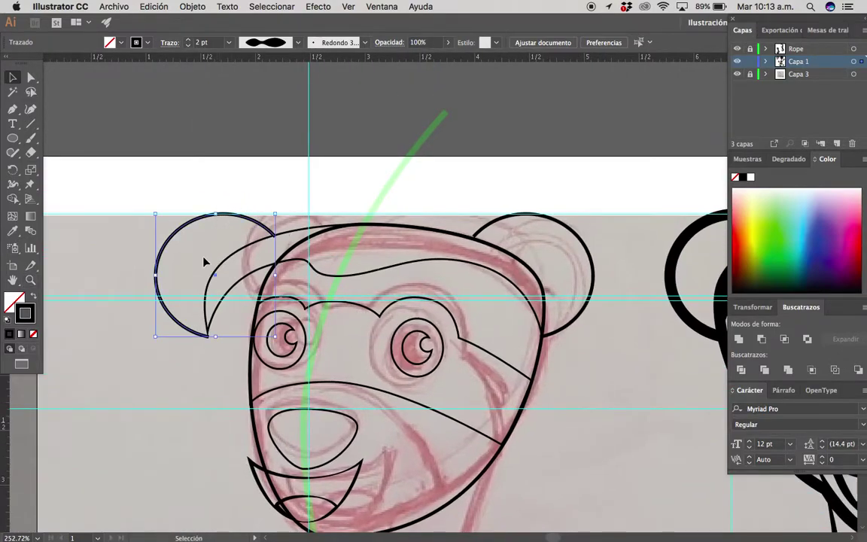
drag(238, 214, 338, 230)
click(422, 254)
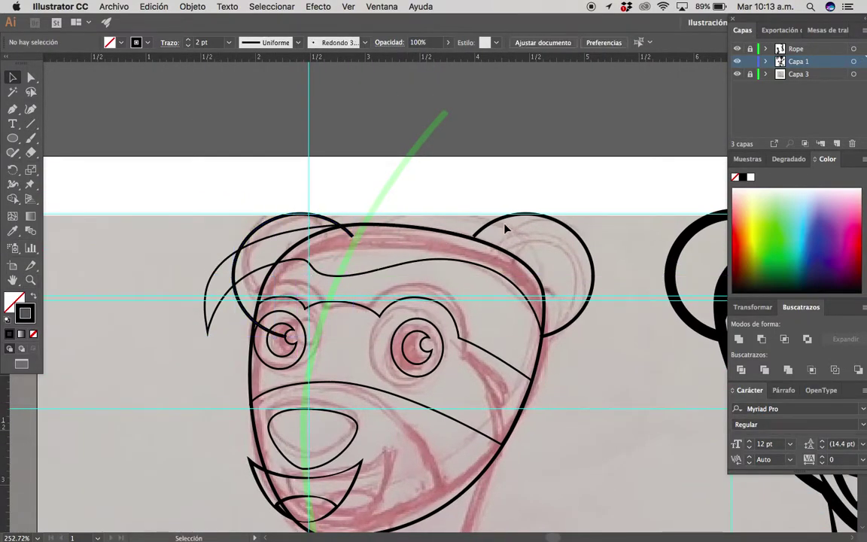
Adjust the right ear's end anchor so it meets the head outline.
click(525, 241)
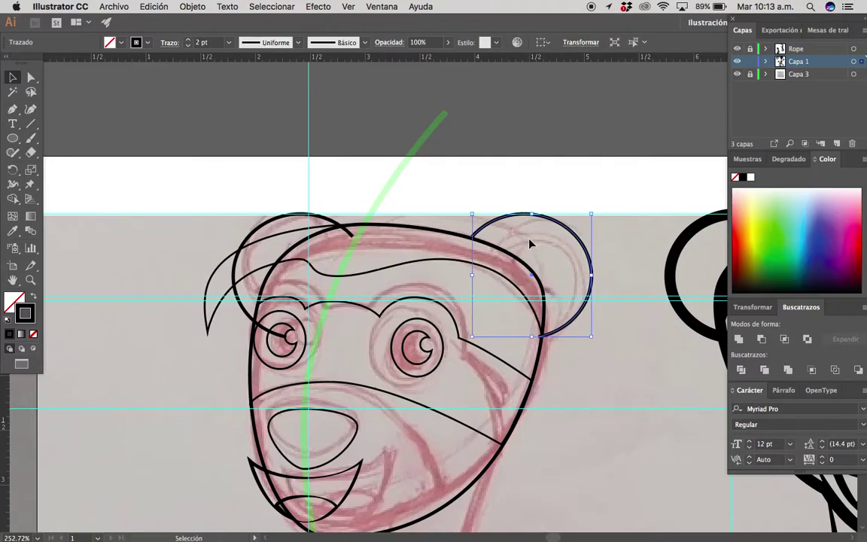
key(z)
click(521, 256)
key(a)
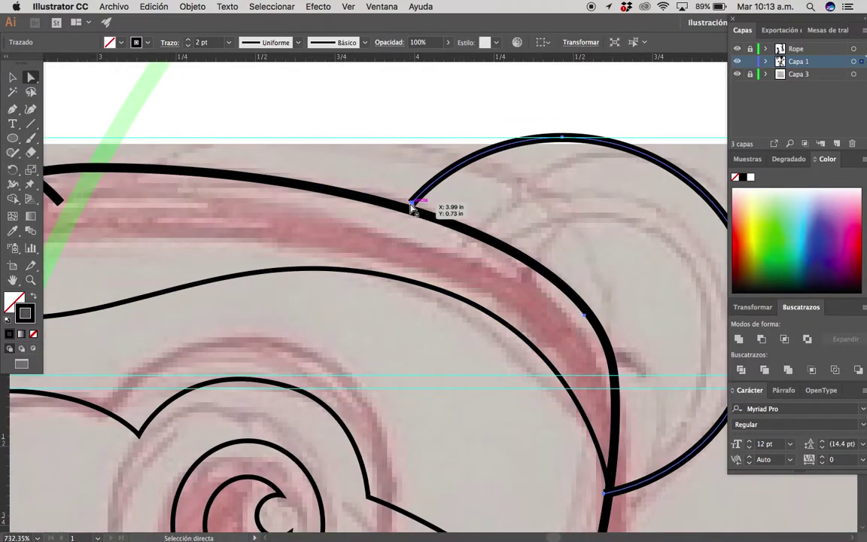
click(412, 205)
drag(551, 263, 442, 130)
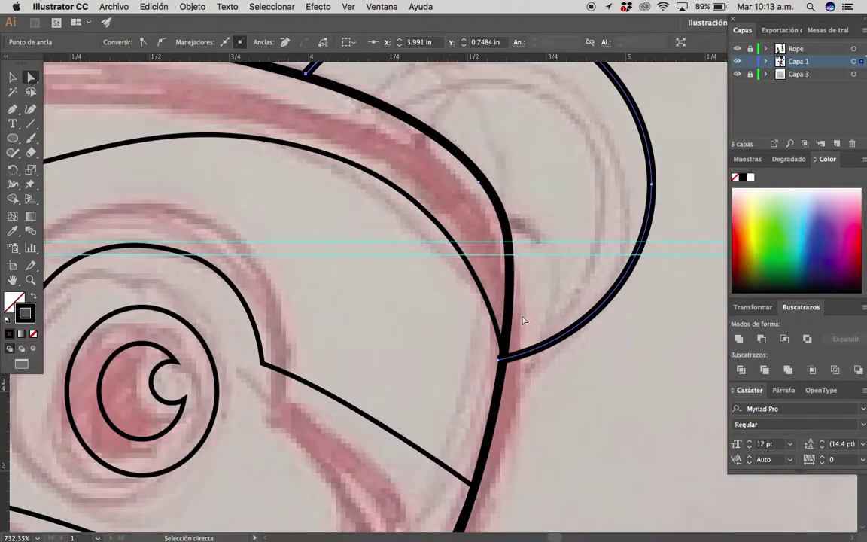
click(542, 387)
Recentre the view on the ferret head and select the hair shape.
alt+scroll(363, 289, down, 3)
drag(363, 290, 414, 282)
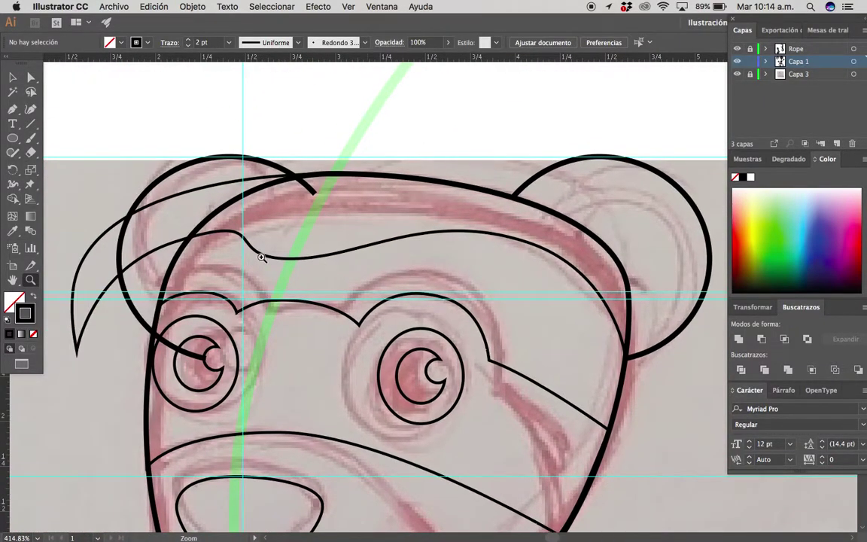
scroll(319, 261, down, 5)
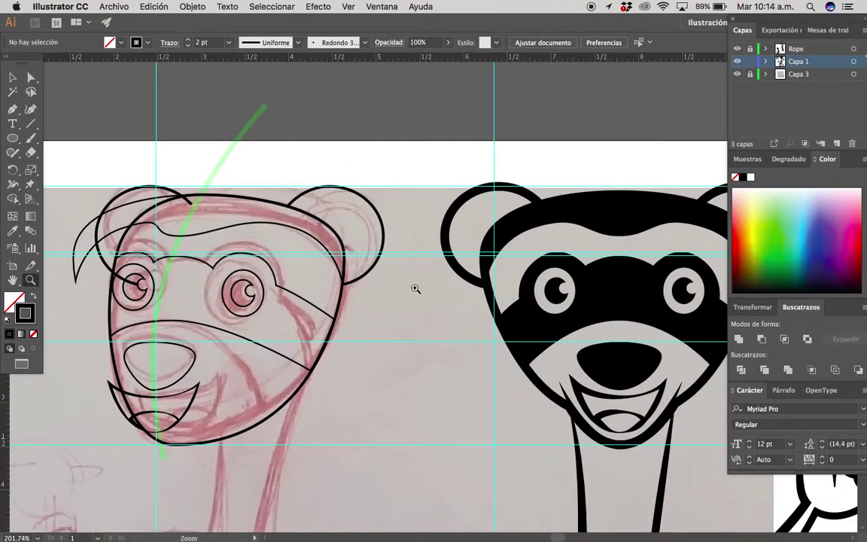
drag(310, 251, 383, 273)
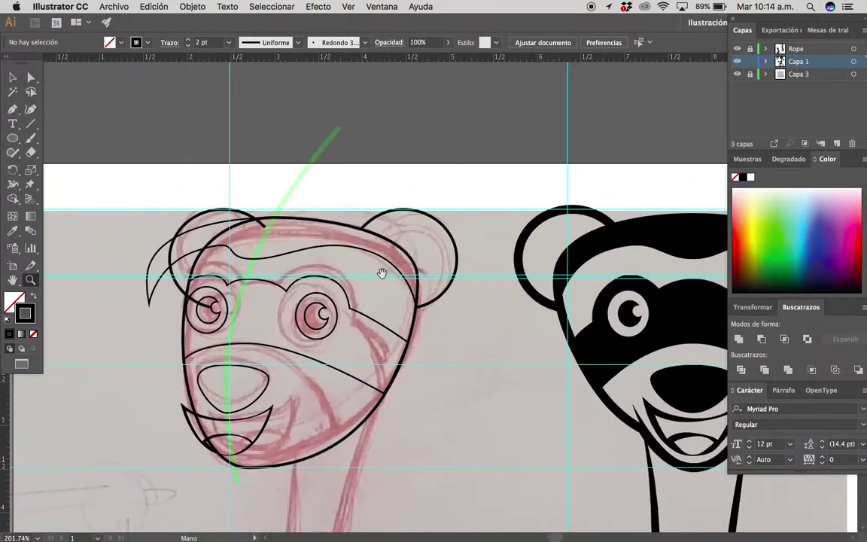
click(268, 258)
Isolate the hair shape and reshape the anchor and bend of its inner curve.
double_click(267, 259)
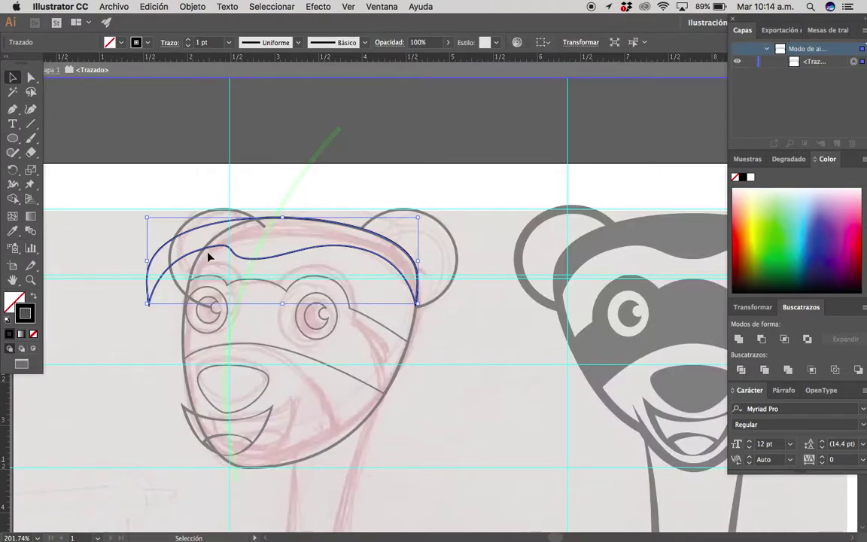
scroll(210, 253, up, 3)
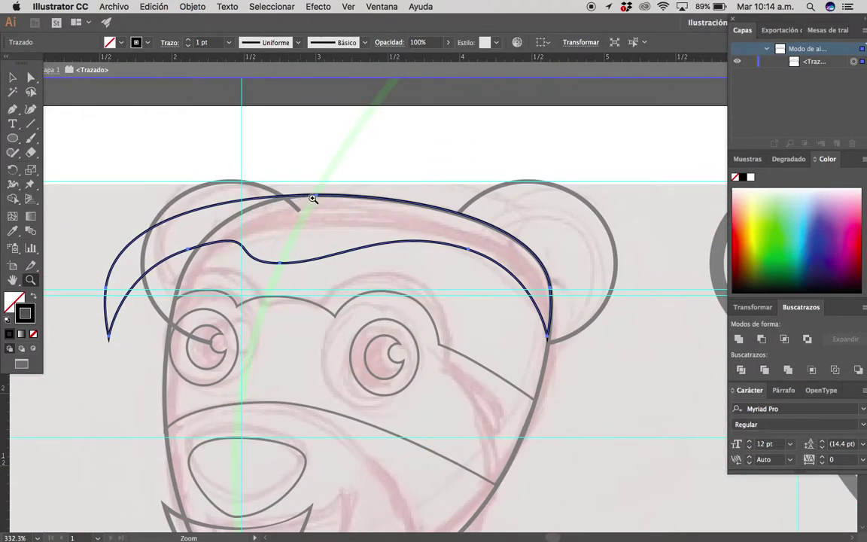
scroll(202, 248, up, 2)
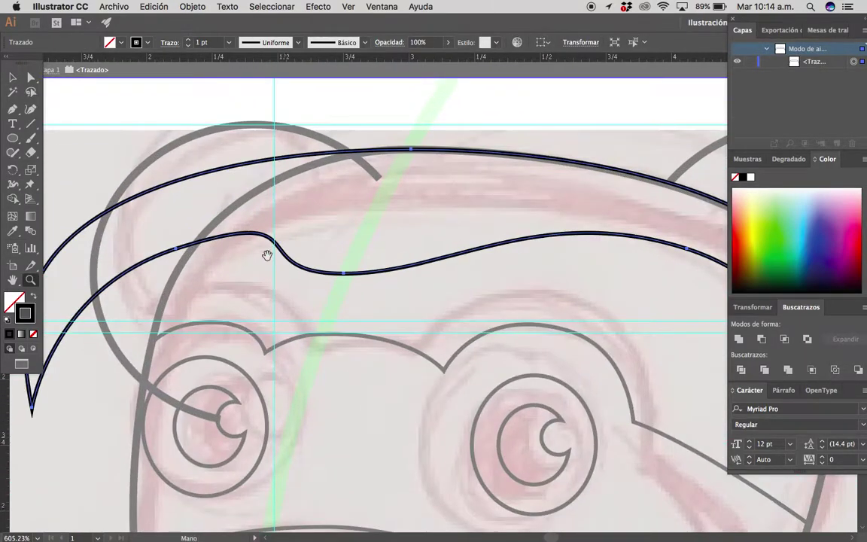
scroll(267, 252, up, 2)
key(a)
click(267, 260)
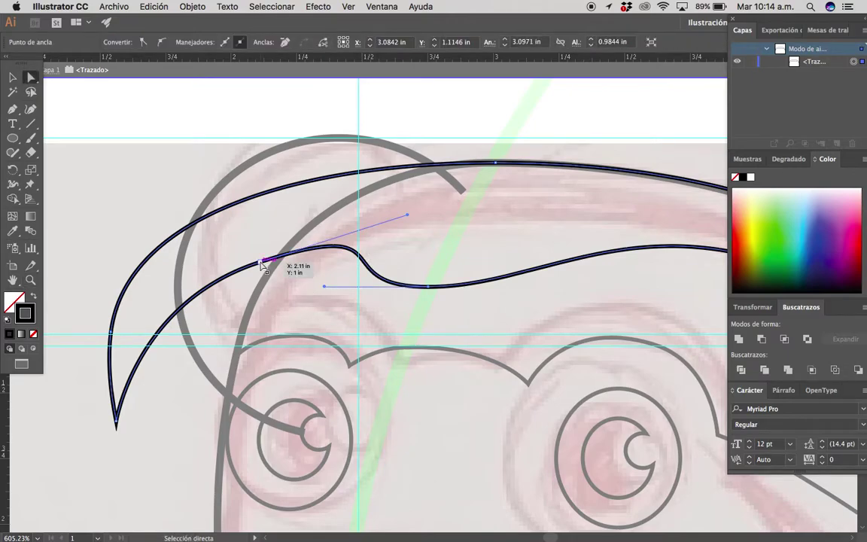
drag(262, 263, 272, 266)
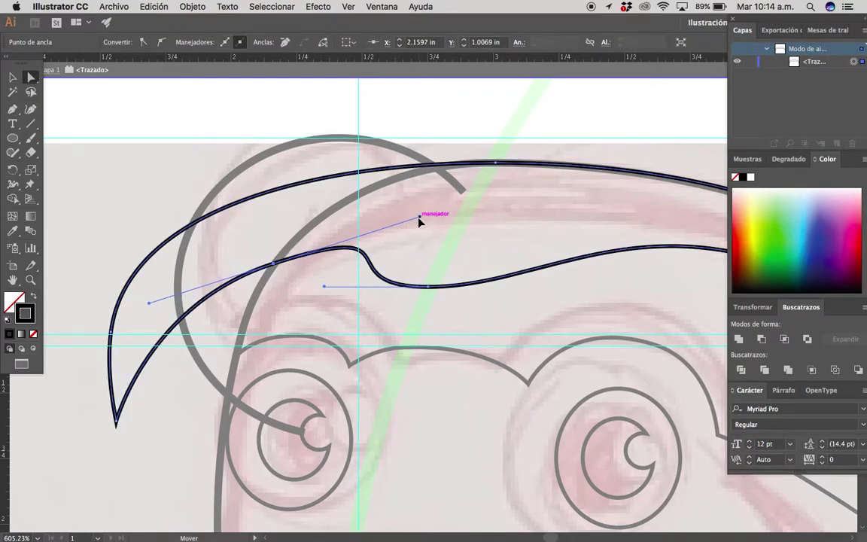
drag(419, 217, 383, 241)
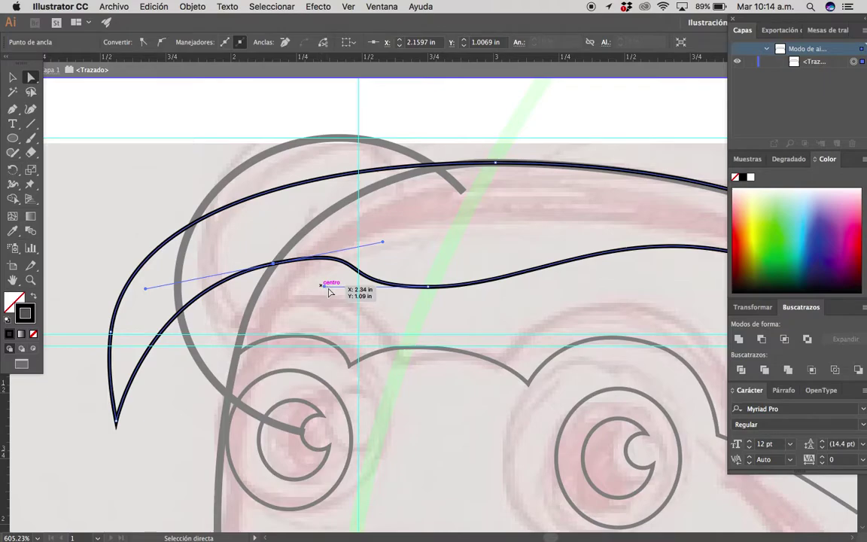
click(425, 252)
Add a wavy bump to the cap's lower curve using its left anchor's handles.
scroll(477, 274, down, 5)
scroll(243, 215, up, 2)
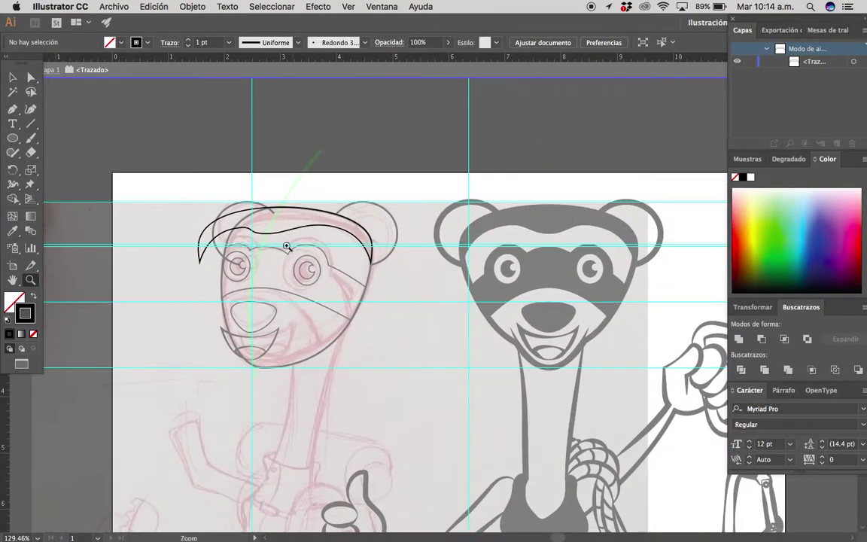
scroll(248, 222, up, 2)
scroll(251, 234, up, 1)
key(a)
click(250, 231)
scroll(252, 220, up, 2)
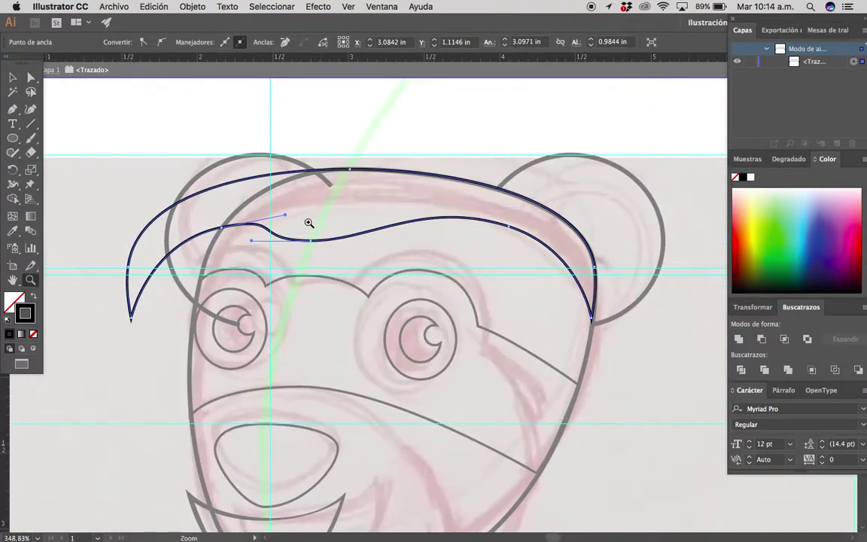
click(223, 227)
mouse_move(223, 232)
mouse_down()
mouse_move(234, 219)
mouse_move(298, 202)
mouse_up()
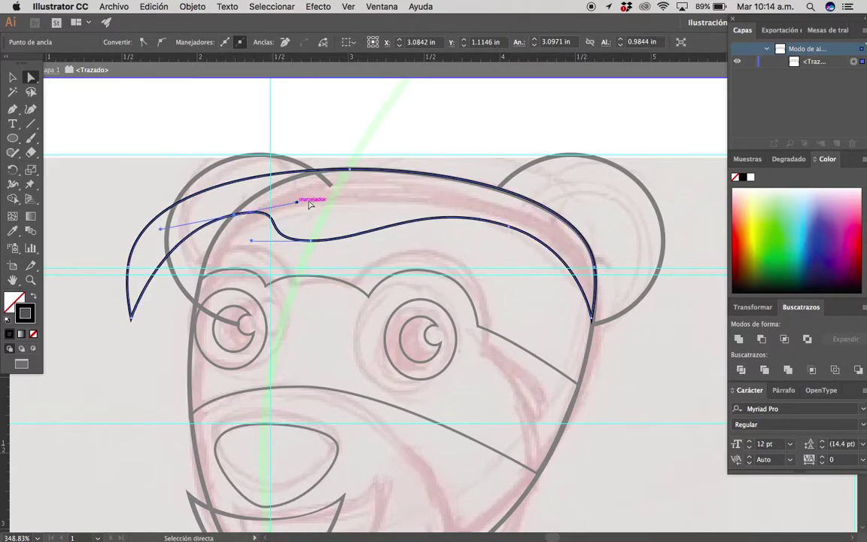
drag(252, 241, 277, 242)
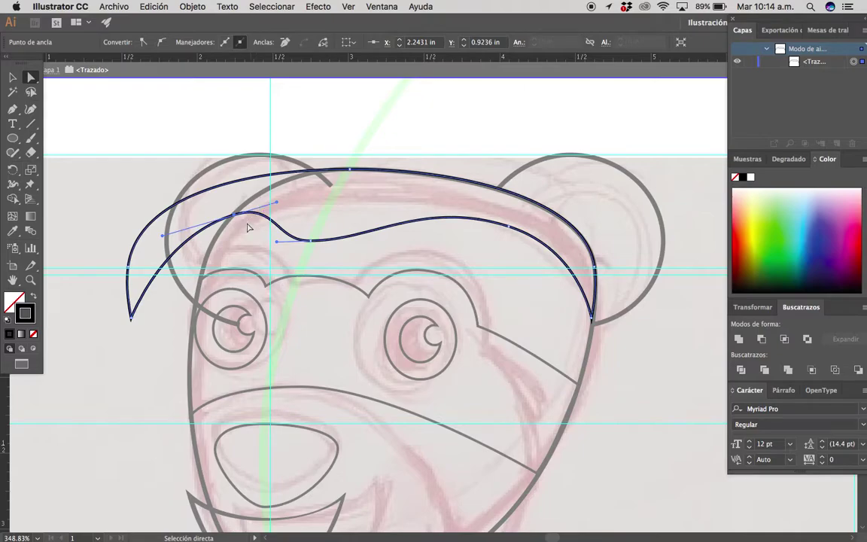
Zoom in close on the cap shape and select its path.
key(v)
click(339, 219)
key(z)
alt+click(260, 232)
scroll(454, 245, down, 3)
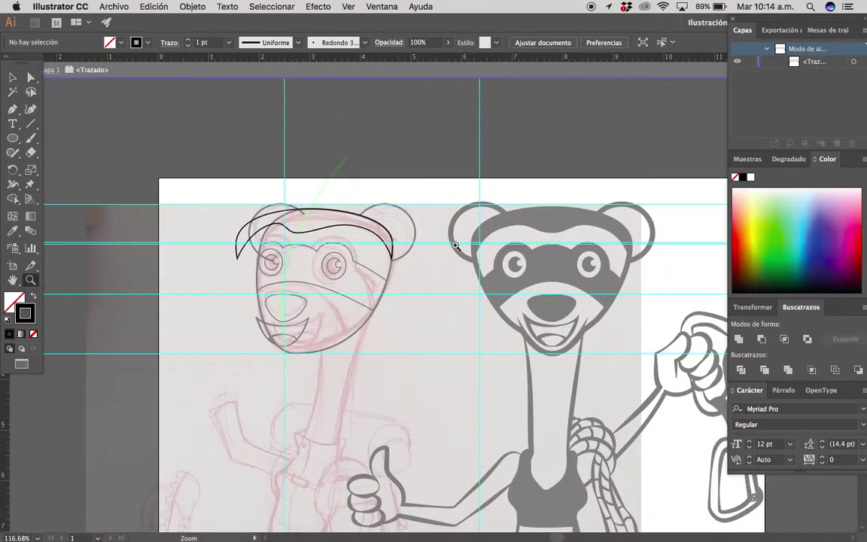
drag(392, 236, 536, 237)
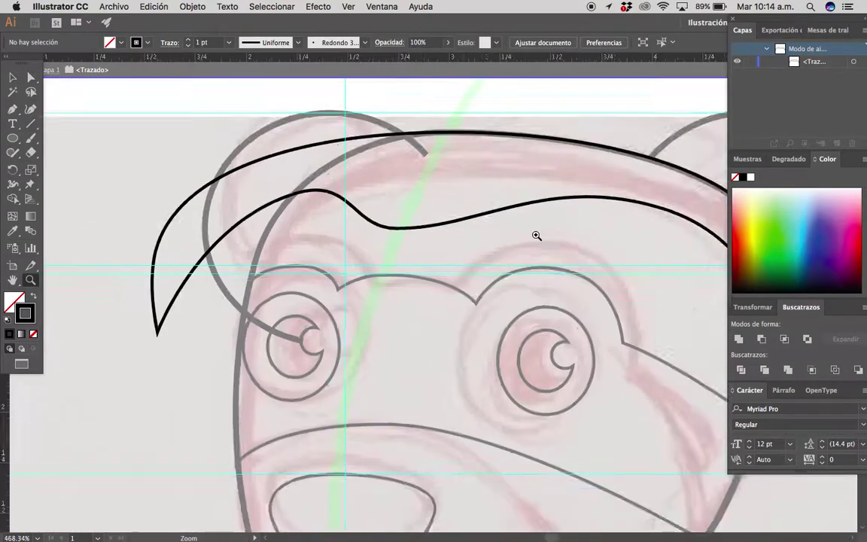
click(349, 244)
Lasso-select the points of the cap's drooping tip and delete them.
key(p)
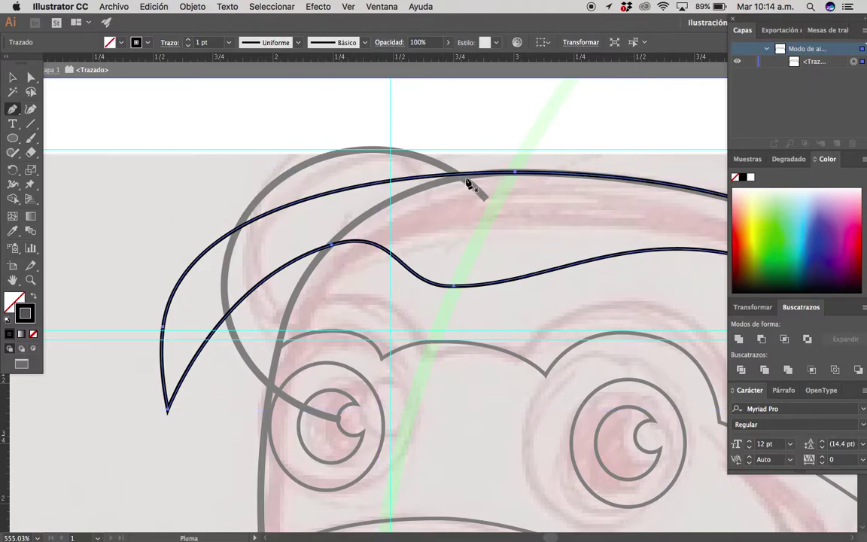
key(z)
alt+click(298, 279)
key(q)
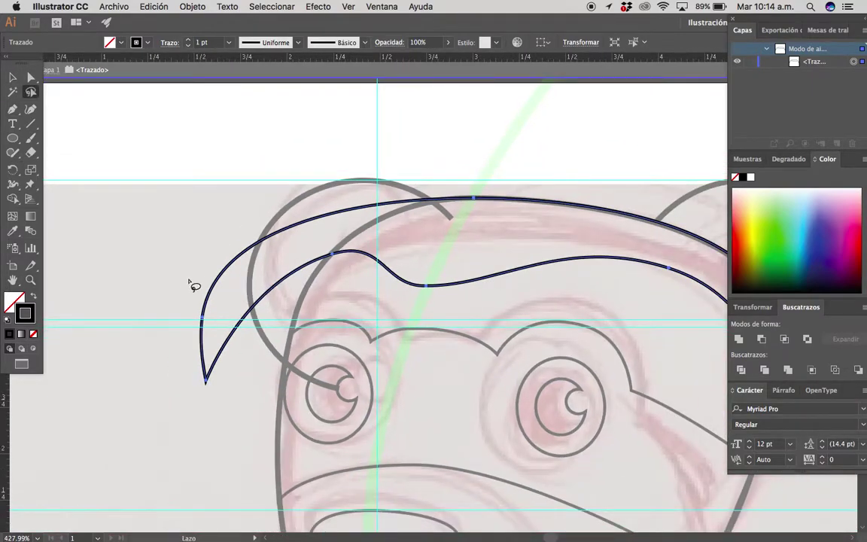
drag(260, 386, 201, 285)
key(Delete)
scroll(383, 238, up, 3)
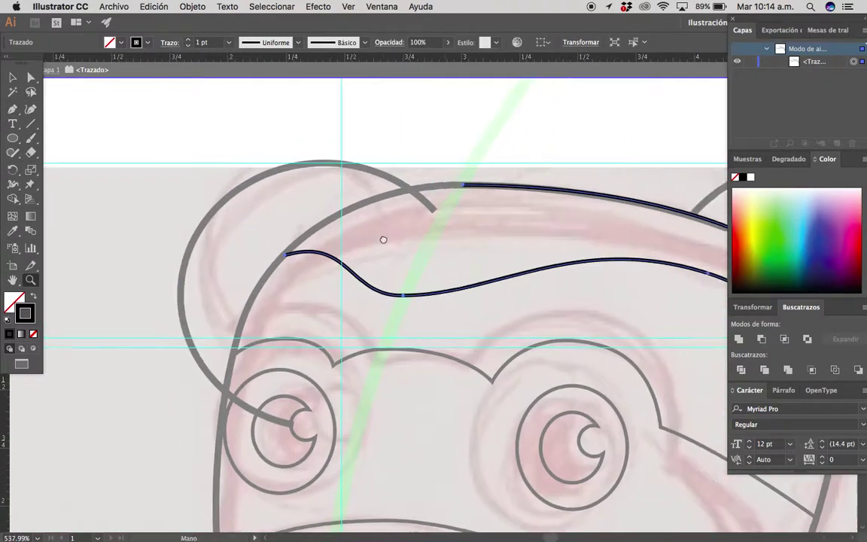
Redraw the cap's end with the Pen tool, closing it at the upper endpoint.
key(p)
click(220, 245)
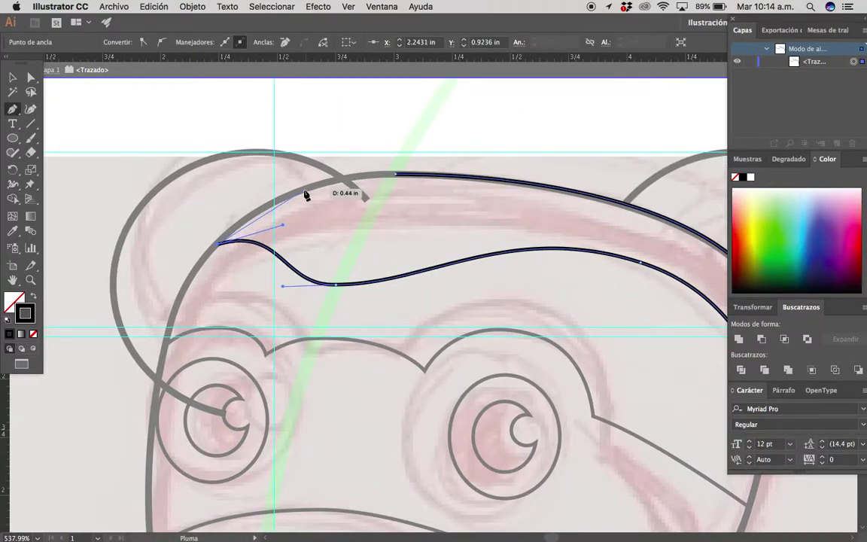
click(401, 174)
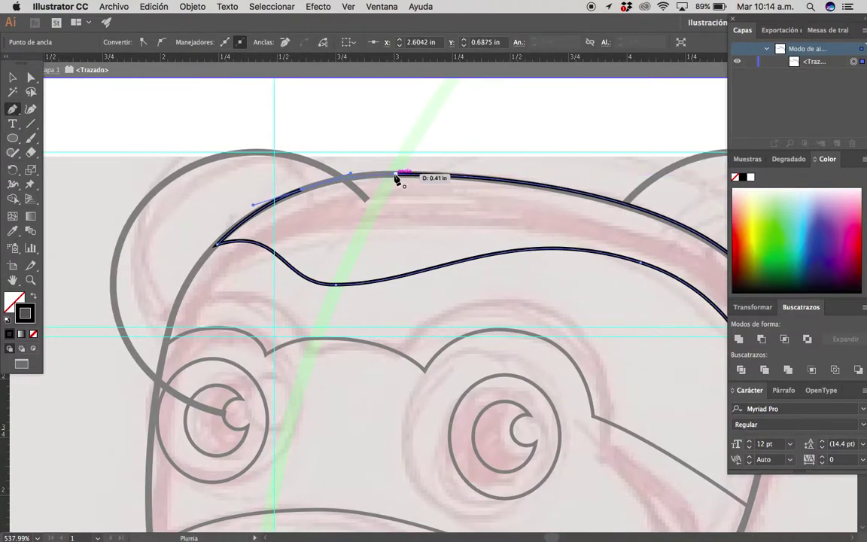
ctrl+click(404, 222)
Zoom out to the whole head and exit isolation mode.
ctrl+alt+click(365, 239)
drag(365, 239, 282, 316)
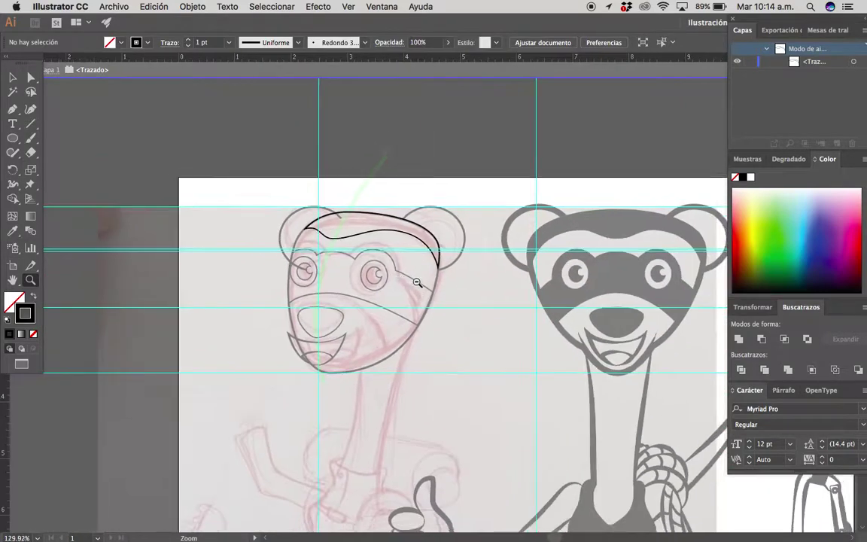
mouse_move(371, 320)
mouse_down()
mouse_move(340, 296)
mouse_move(368, 294)
mouse_up()
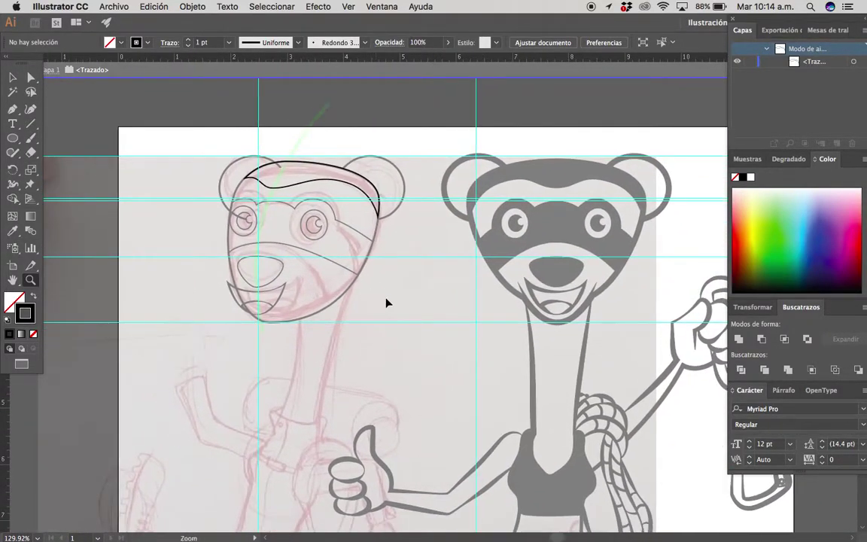
double_click(386, 302)
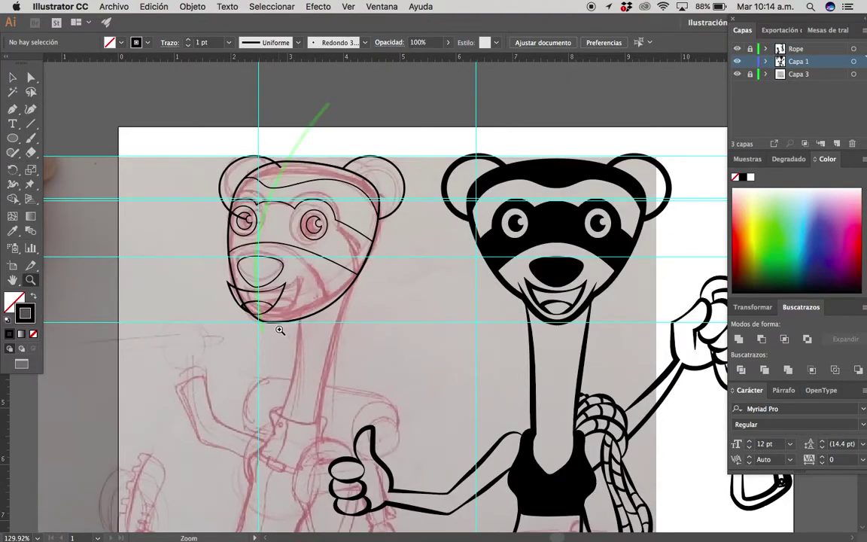
Zoom in on the mouth, try moving the mouth shape, then undo the move.
drag(282, 329, 416, 309)
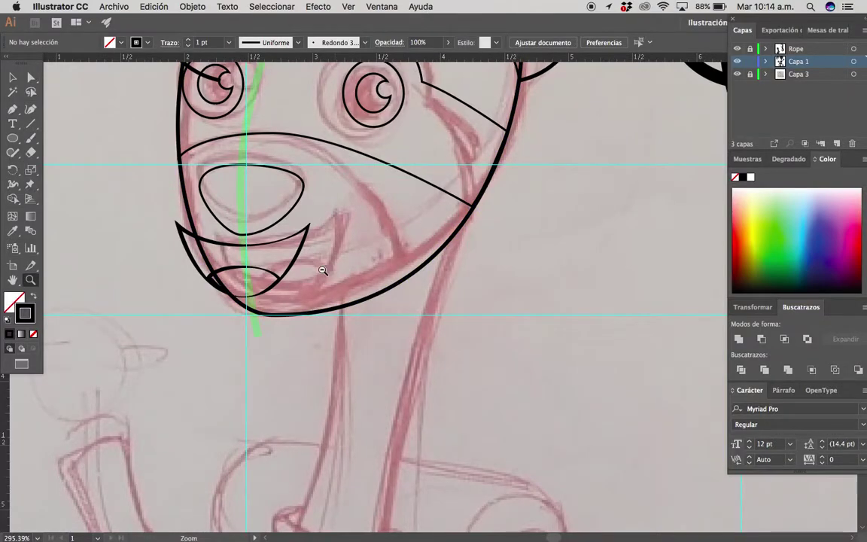
scroll(315, 271, left, 5)
scroll(315, 271, up, 2)
click(338, 305)
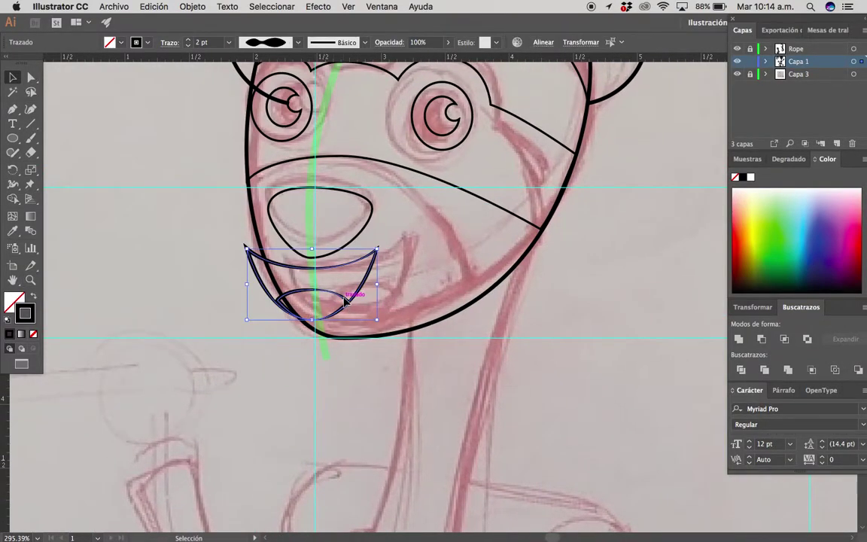
drag(344, 301, 367, 299)
key(ctrl+z)
key(ctrl+shift+a)
Reframe on the mouth, clear the selection, and place a Pen point on its upper line.
scroll(216, 294, down, 5)
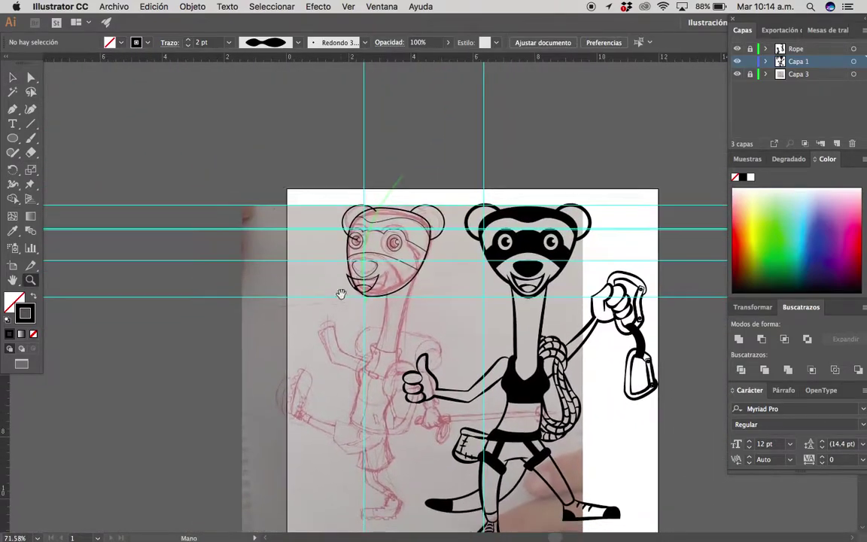
scroll(341, 294, up, 3)
scroll(341, 294, up, 1)
scroll(341, 293, up, 2)
key(ctrl+z)
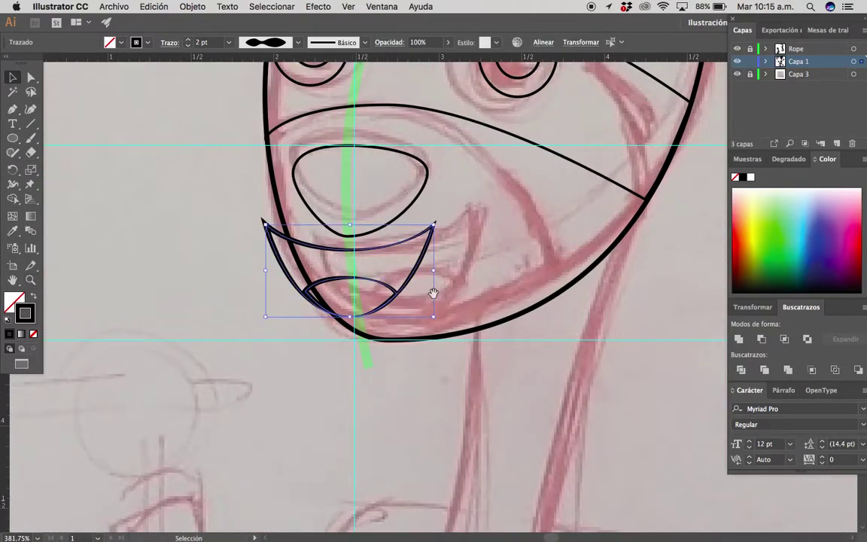
drag(434, 293, 370, 276)
key(ctrl+a)
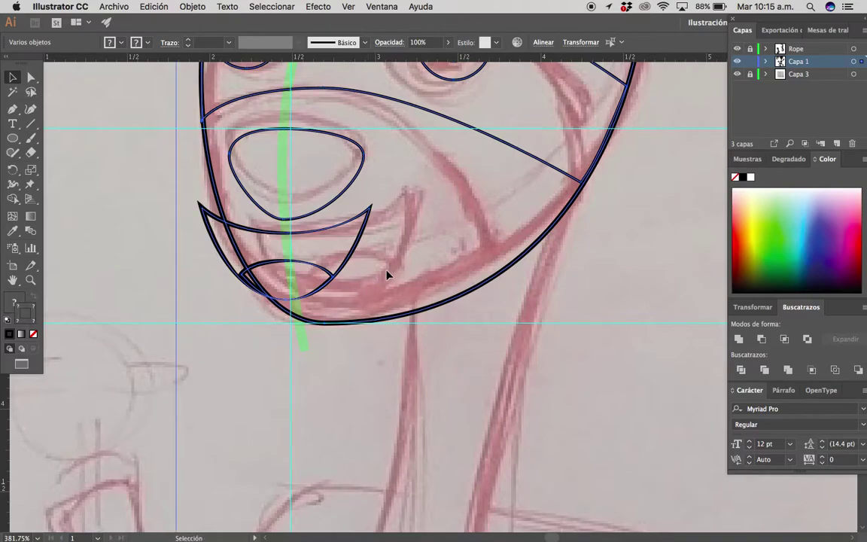
key(ctrl+shift+a)
key(ctrl+a)
key(ctrl+shift+a)
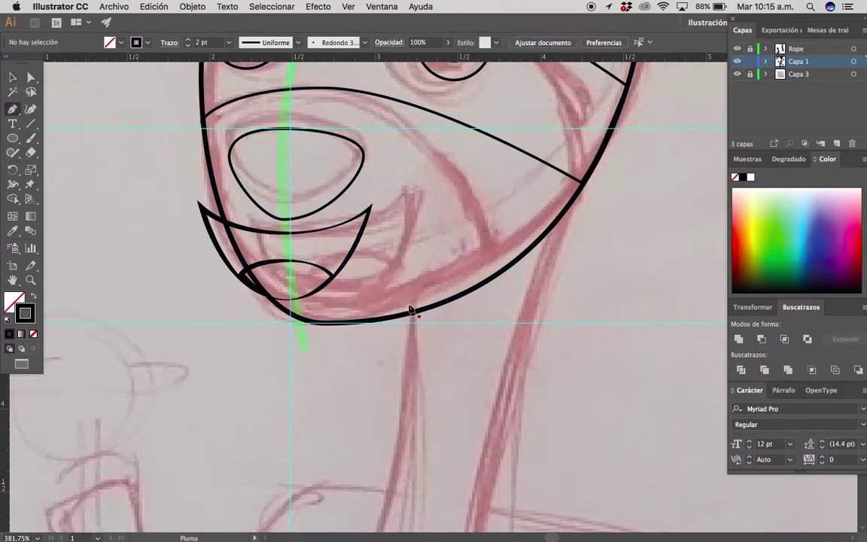
click(254, 225)
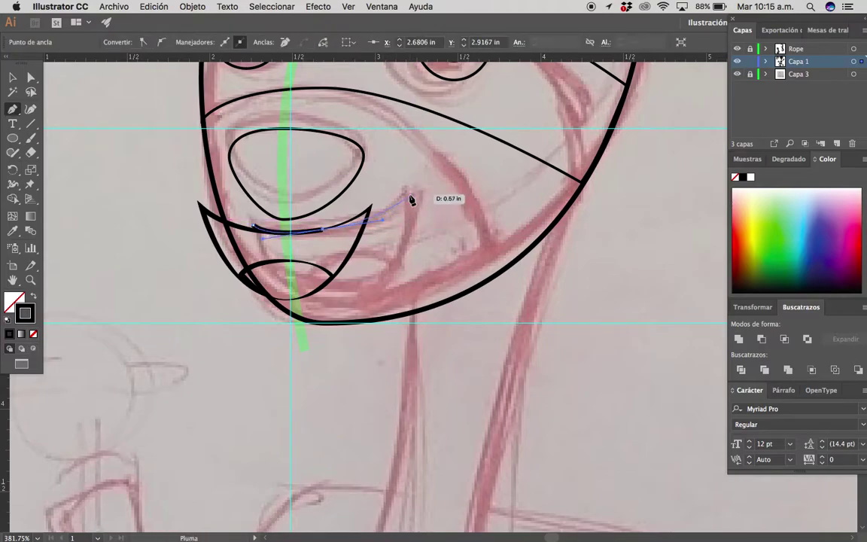
Draw a closed inner mouth shape with the Pen tool and curve its left side.
drag(406, 196, 364, 299)
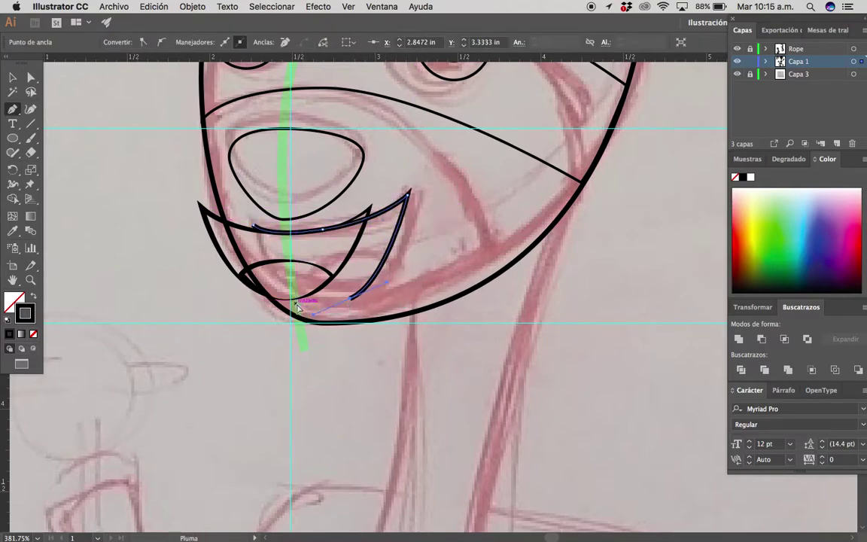
drag(292, 298, 216, 301)
drag(292, 300, 288, 305)
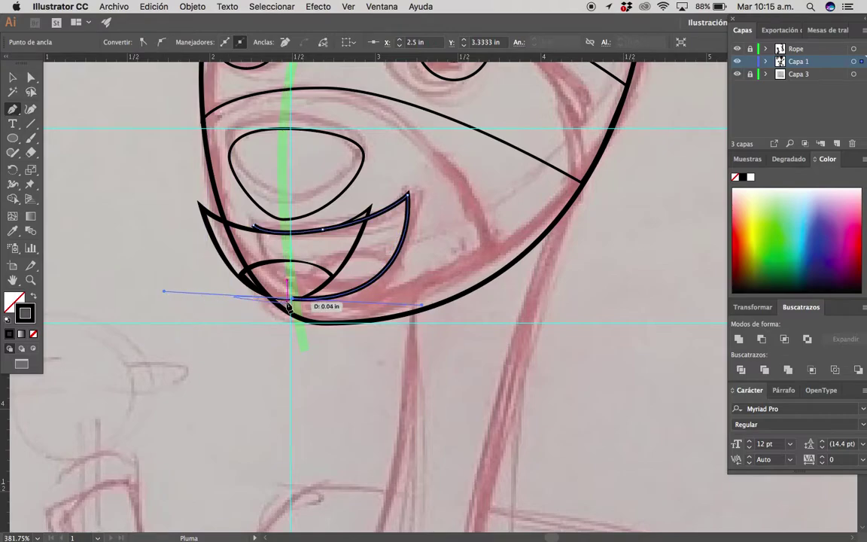
click(256, 226)
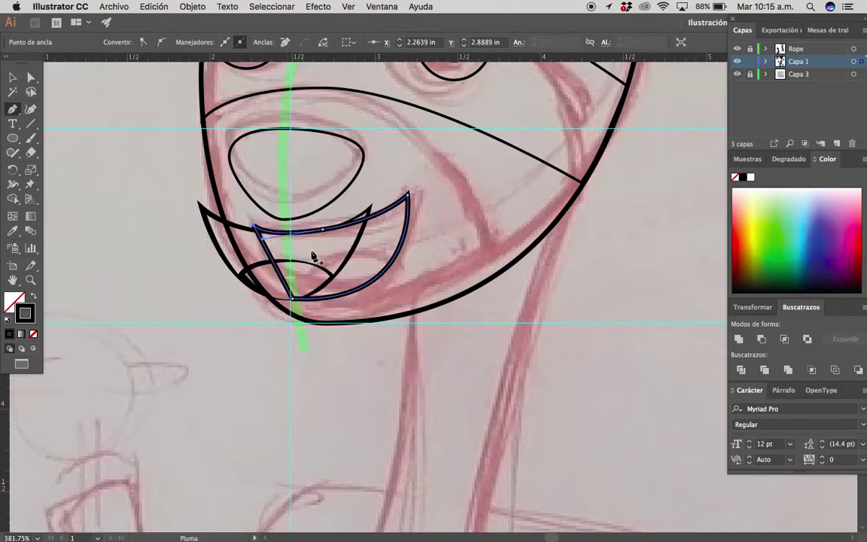
key(a)
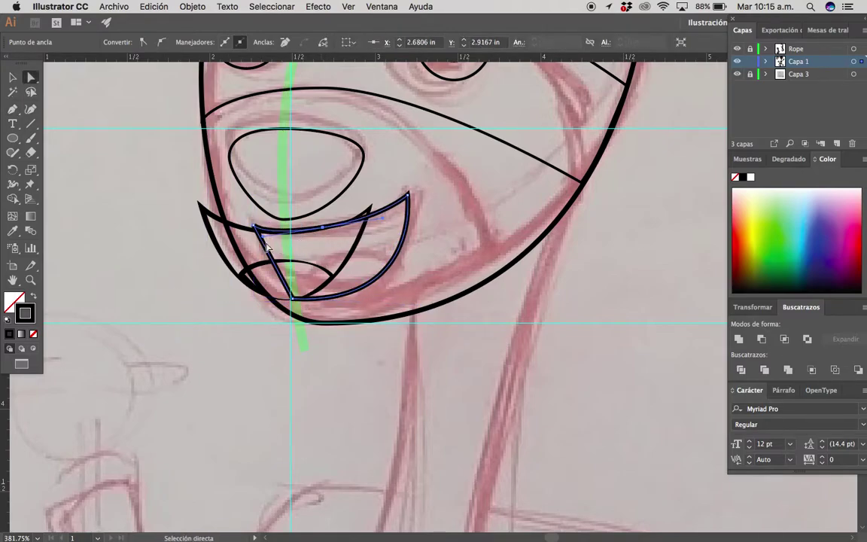
scroll(300, 273, up, 3)
key(p)
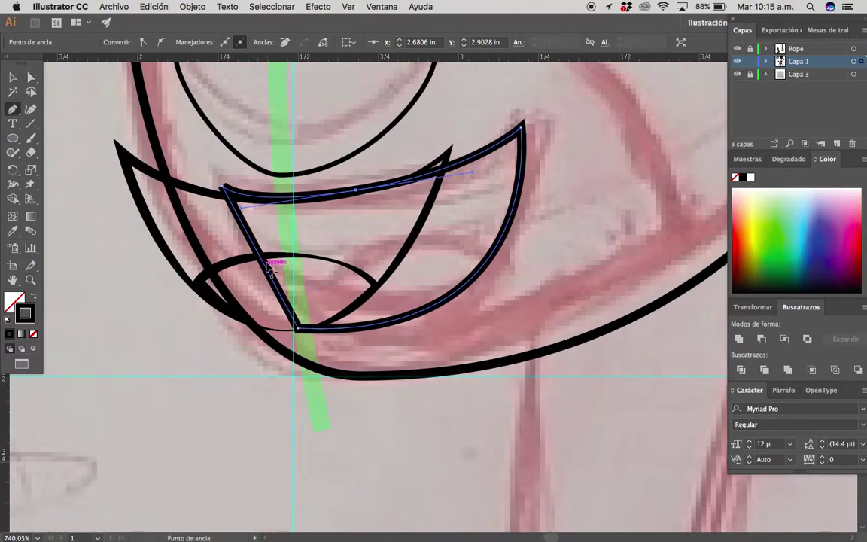
drag(281, 273, 304, 230)
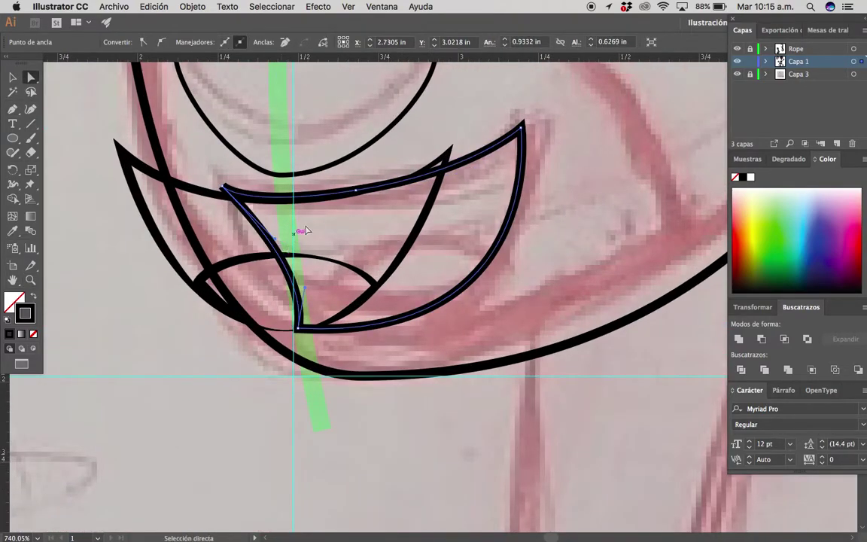
click(354, 193)
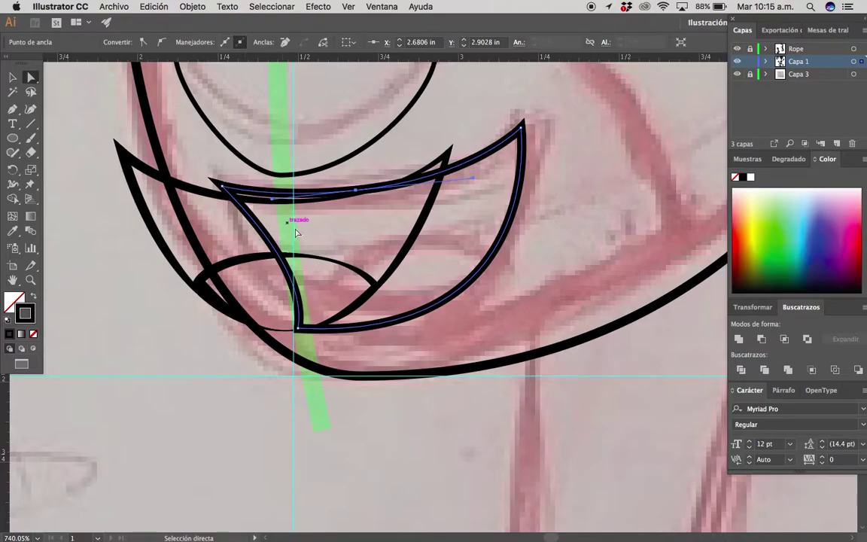
Pan out and draw the curved inner mouth line over the red sketch.
key(ctrl+shift+a)
scroll(373, 258, down, 6)
mouse_move(342, 257)
mouse_down()
mouse_move(319, 283)
mouse_move(392, 243)
mouse_up()
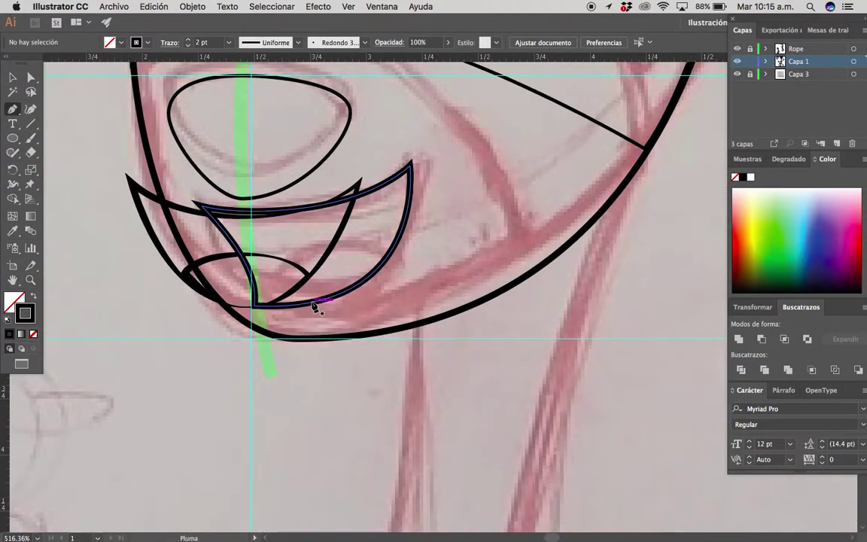
mouse_move(316, 301)
mouse_down()
mouse_move(343, 249)
mouse_move(377, 216)
mouse_up()
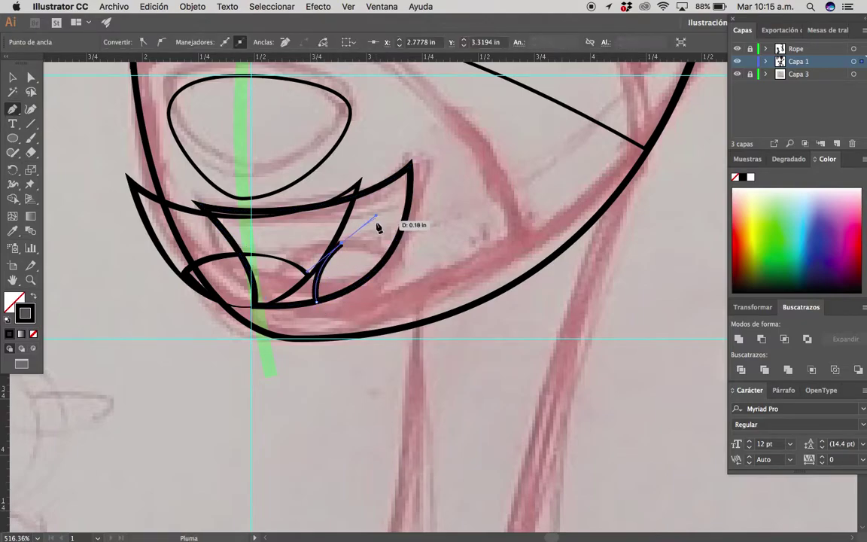
click(400, 225)
Delete the extra mouth shapes and zoom out to the whole artboard.
key(v)
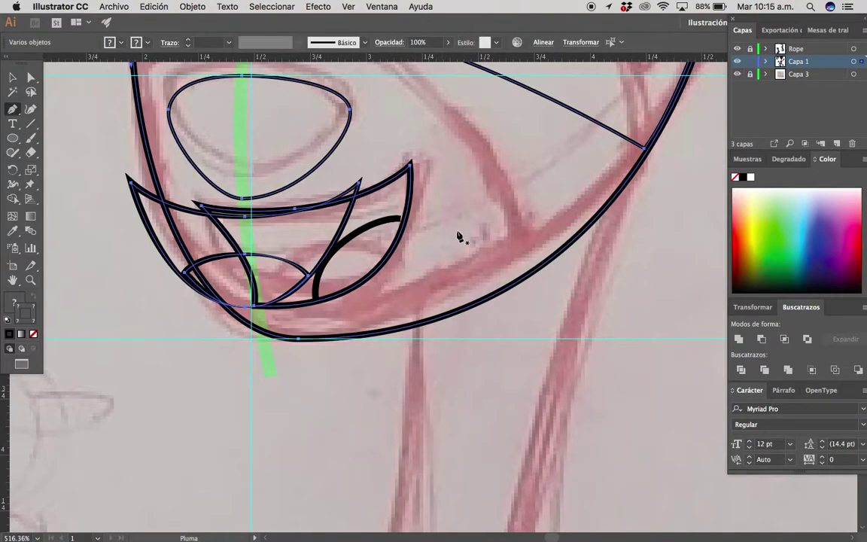
click(305, 290)
key(Delete)
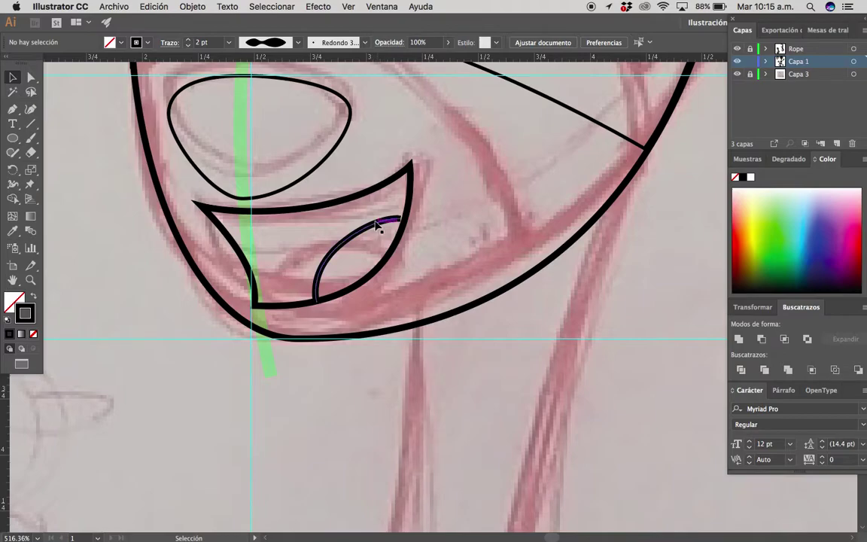
click(399, 219)
key(a)
key(z)
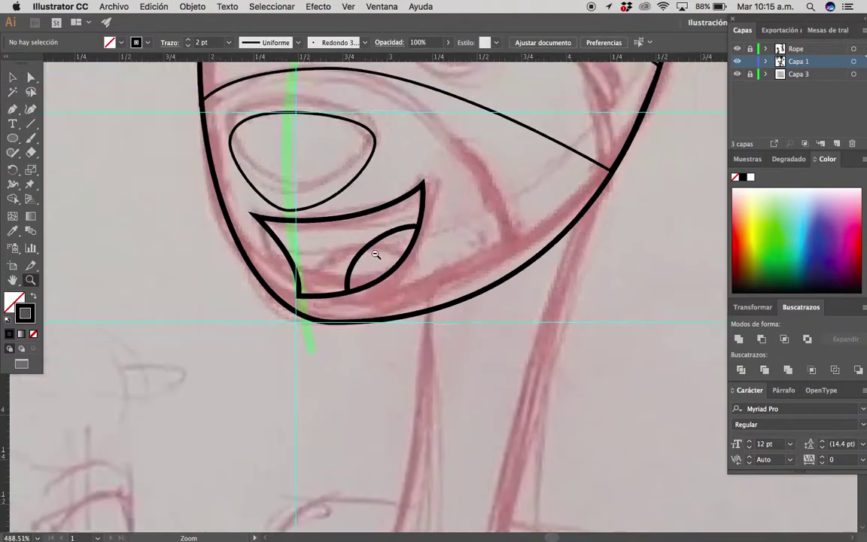
drag(450, 226, 380, 252)
drag(445, 281, 377, 293)
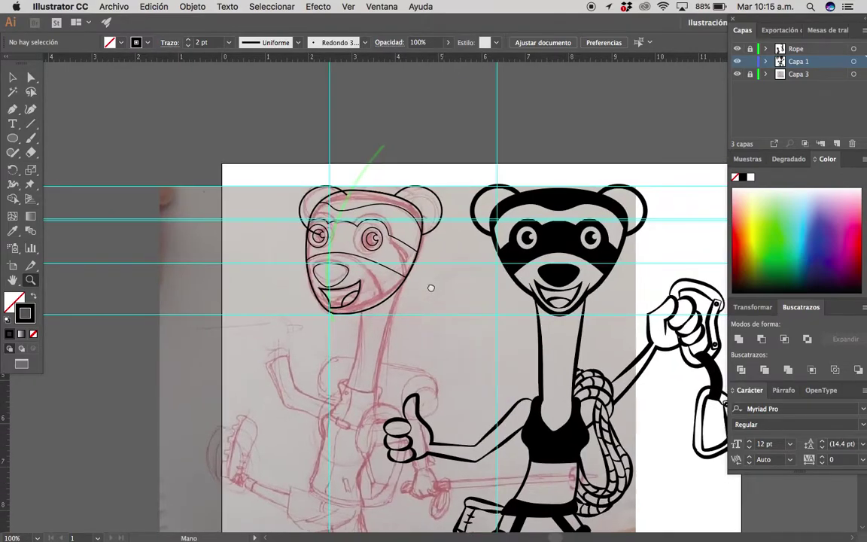
scroll(396, 274, up, 5)
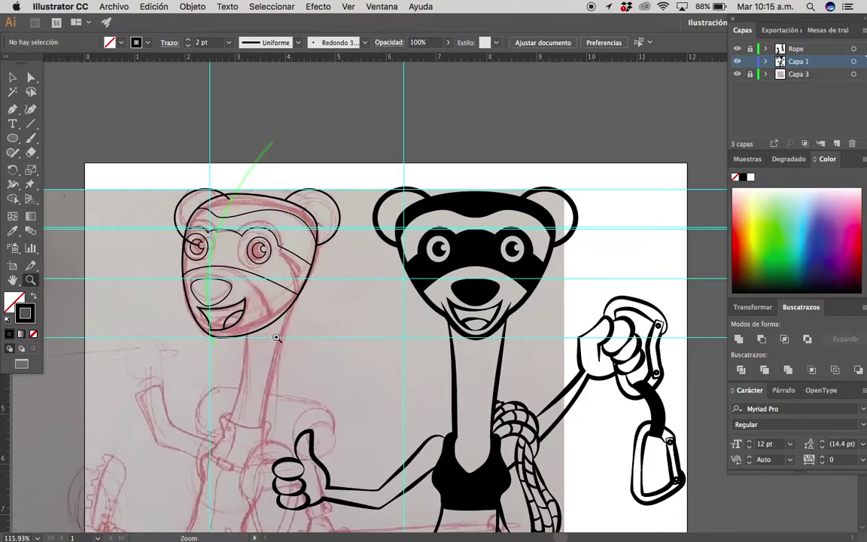
drag(286, 316, 486, 205)
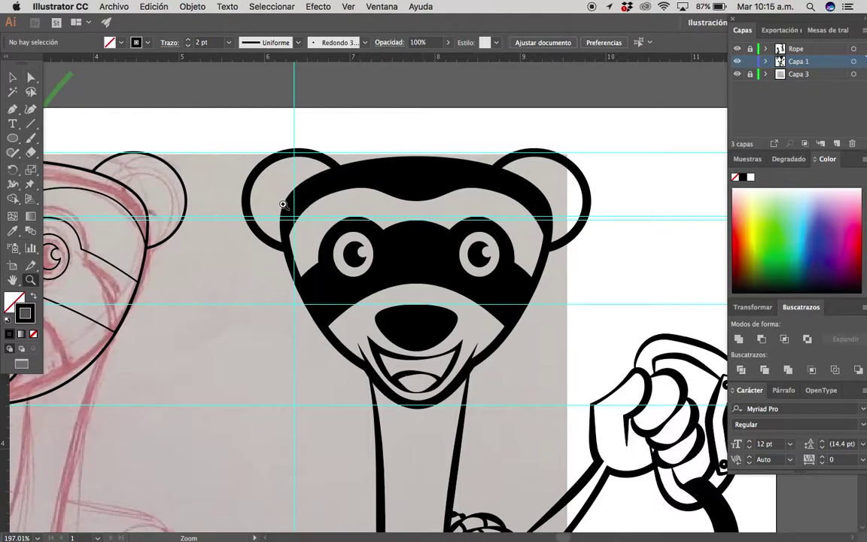
scroll(515, 223, left, 10)
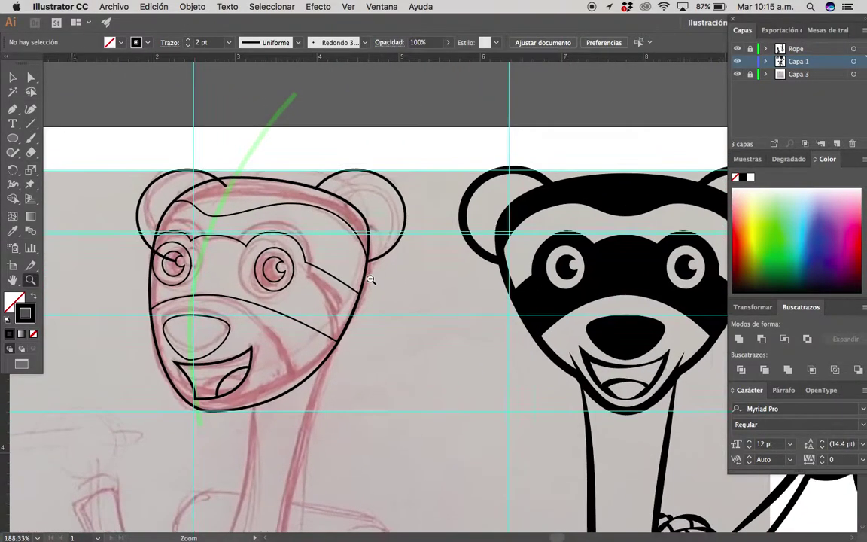
Lasso the right ear's anchor points and nudge them slightly up and right.
key(v)
click(369, 252)
drag(410, 281, 434, 314)
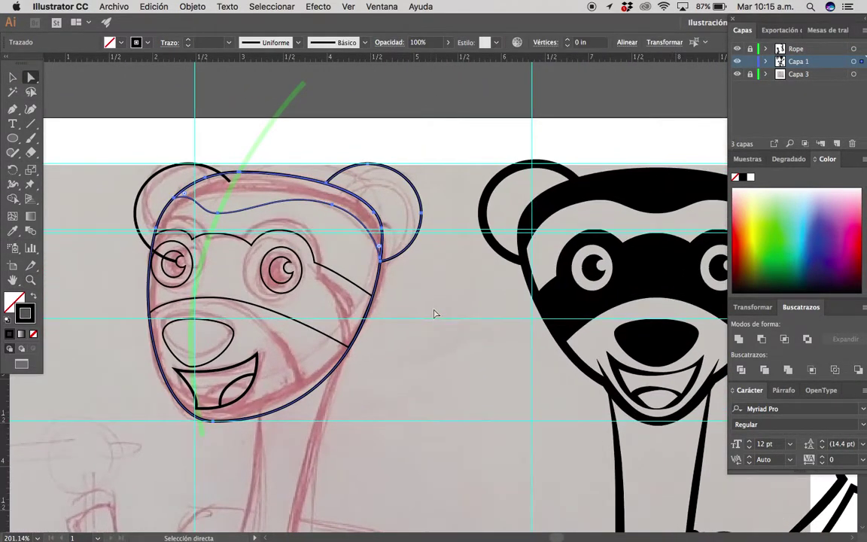
key(q)
drag(330, 162, 392, 136)
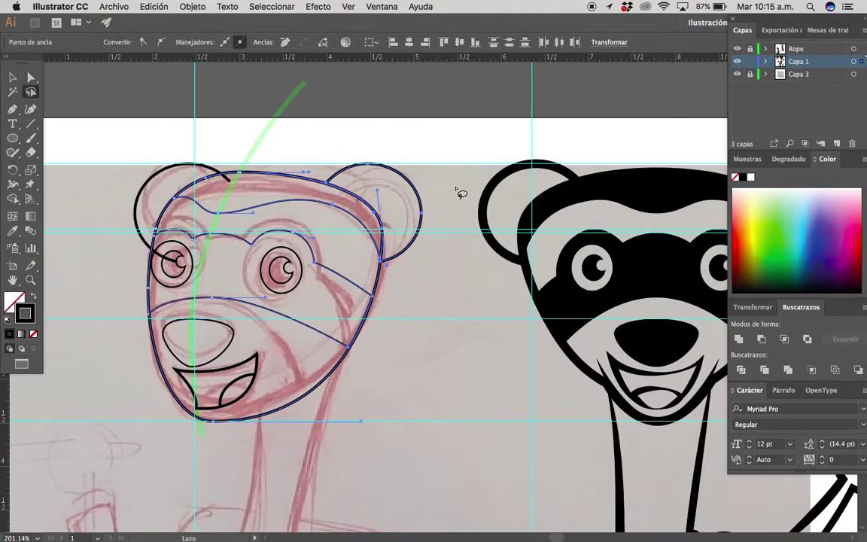
drag(455, 183, 327, 177)
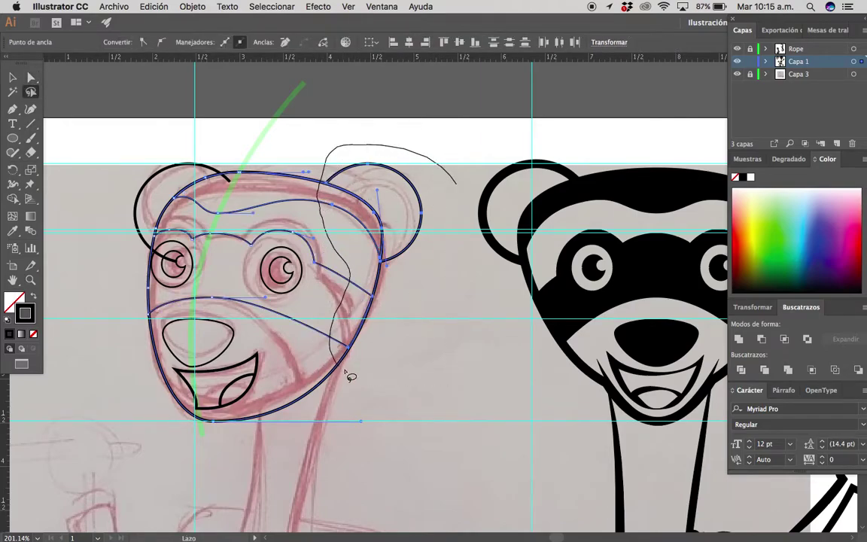
drag(348, 374, 440, 167)
drag(383, 260, 395, 260)
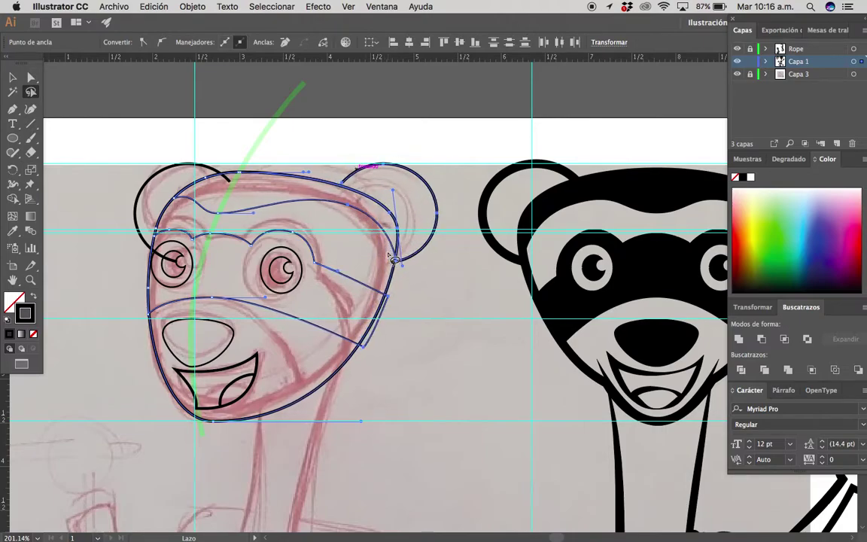
key(v)
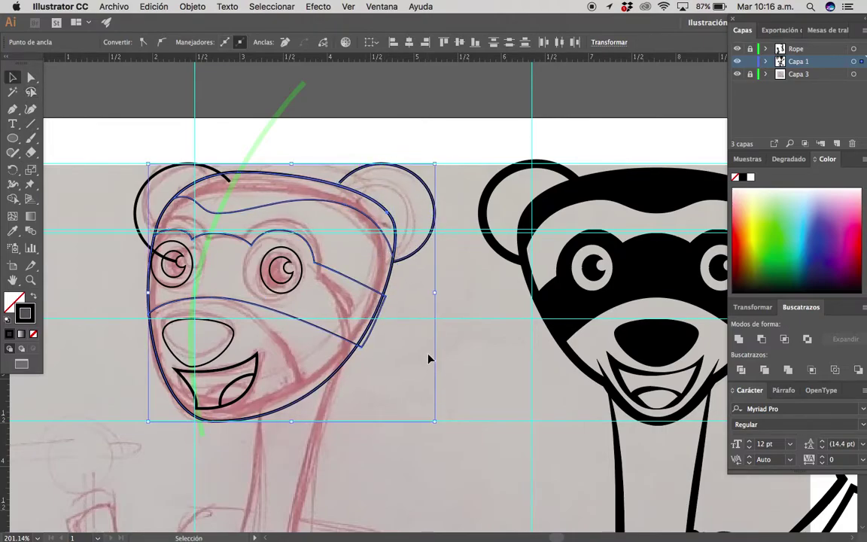
click(429, 358)
key(z)
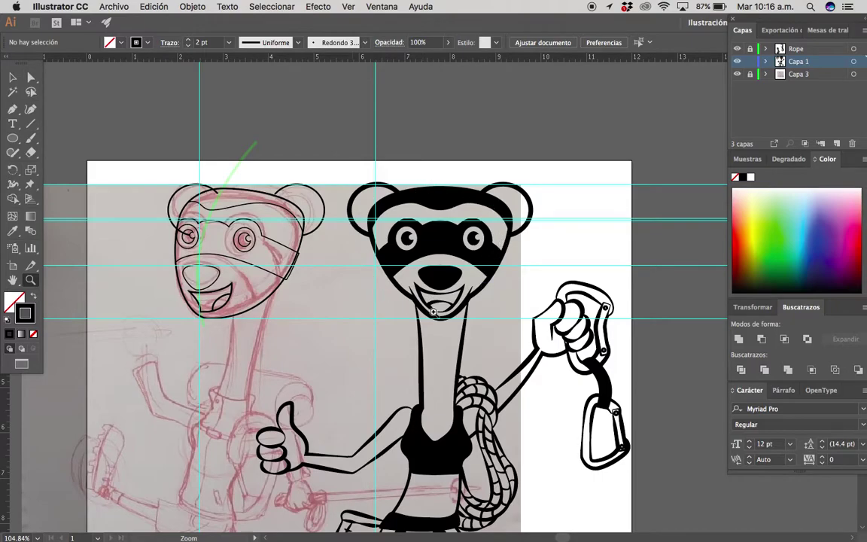
Snap the mask band's upper and lower right corners onto the head outline.
drag(285, 269, 366, 362)
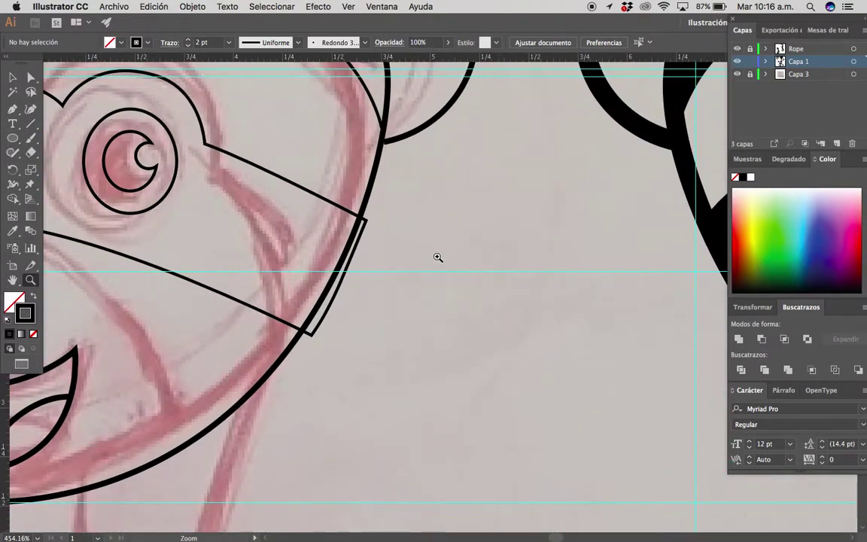
key(v)
click(366, 362)
key(a)
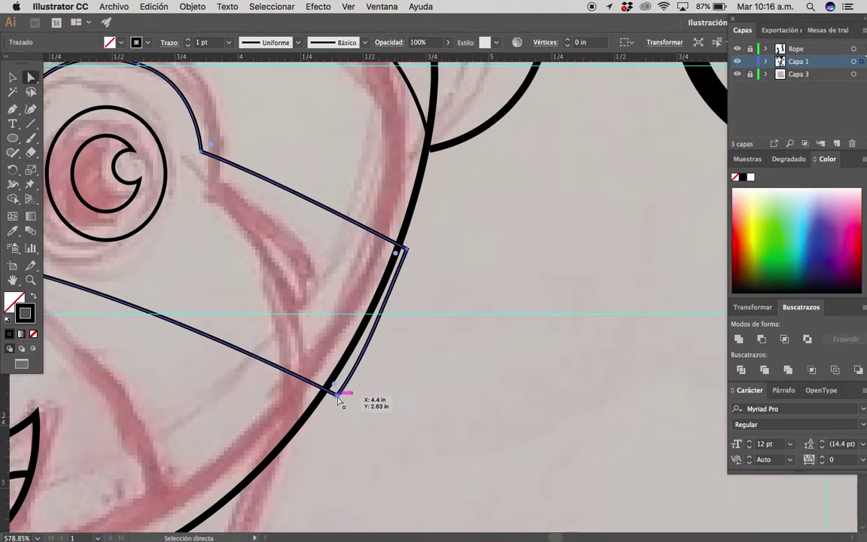
drag(338, 395, 326, 391)
drag(406, 249, 398, 245)
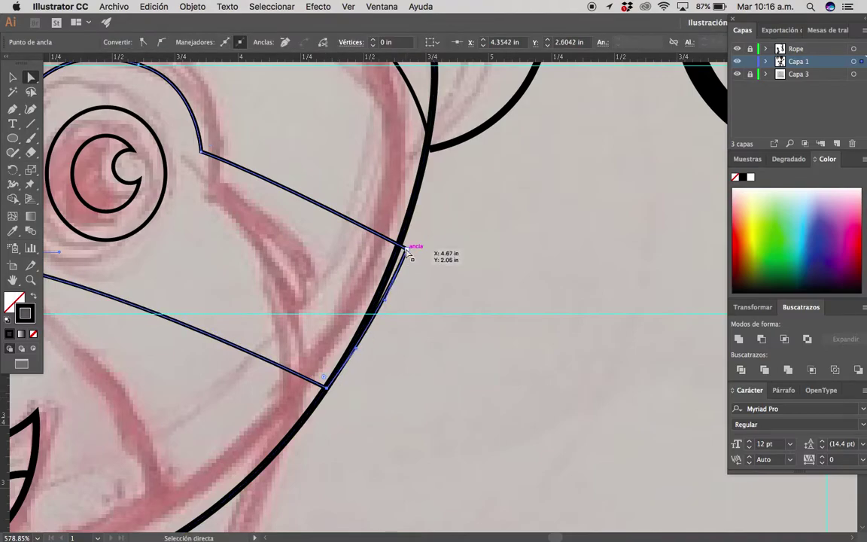
click(461, 266)
Move the right ear's bottom and left endpoints onto the head outline.
scroll(433, 402, down, 2)
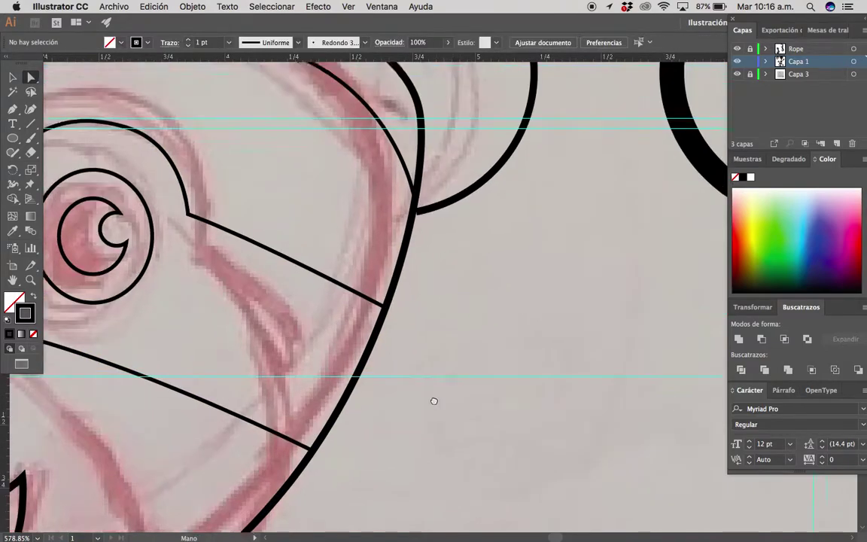
scroll(459, 354, up, 3)
scroll(459, 329, left, 2)
click(440, 331)
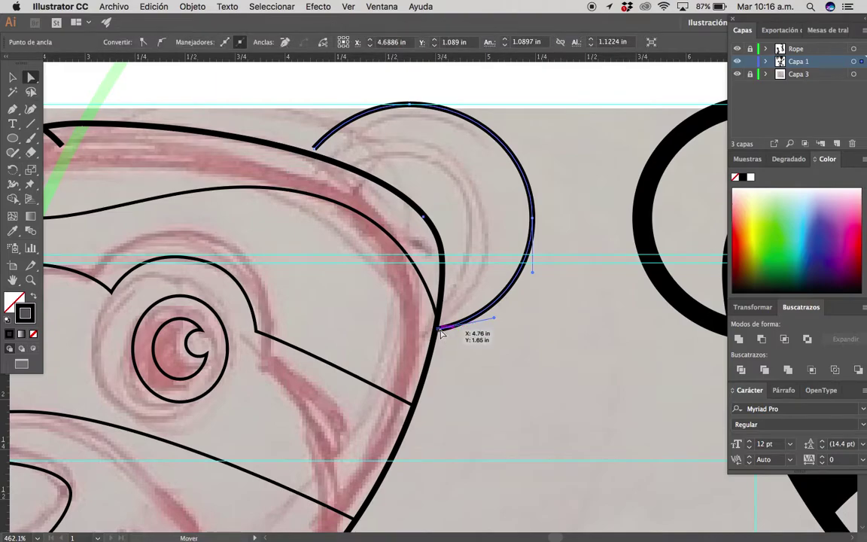
drag(443, 337, 457, 333)
click(475, 348)
drag(313, 147, 311, 154)
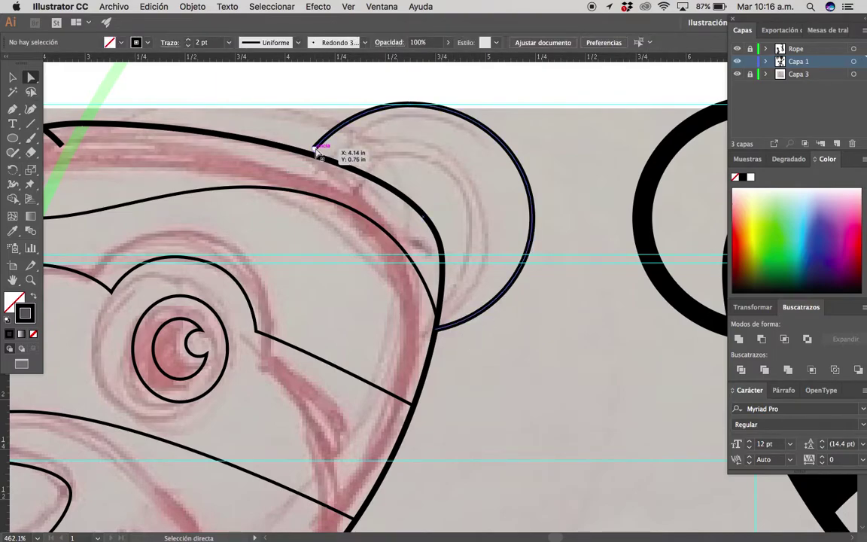
click(445, 297)
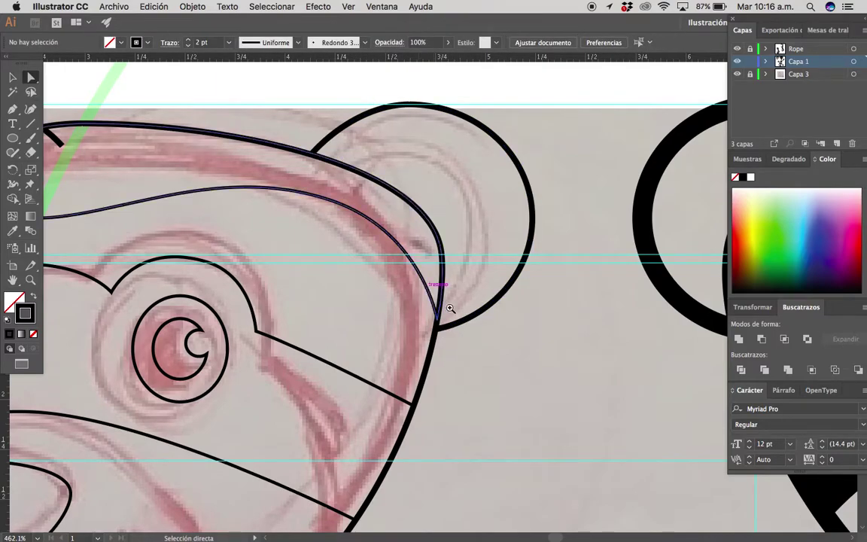
scroll(445, 297, down, 5)
mouse_move(490, 362)
mouse_down()
mouse_move(387, 296)
mouse_move(352, 288)
mouse_up()
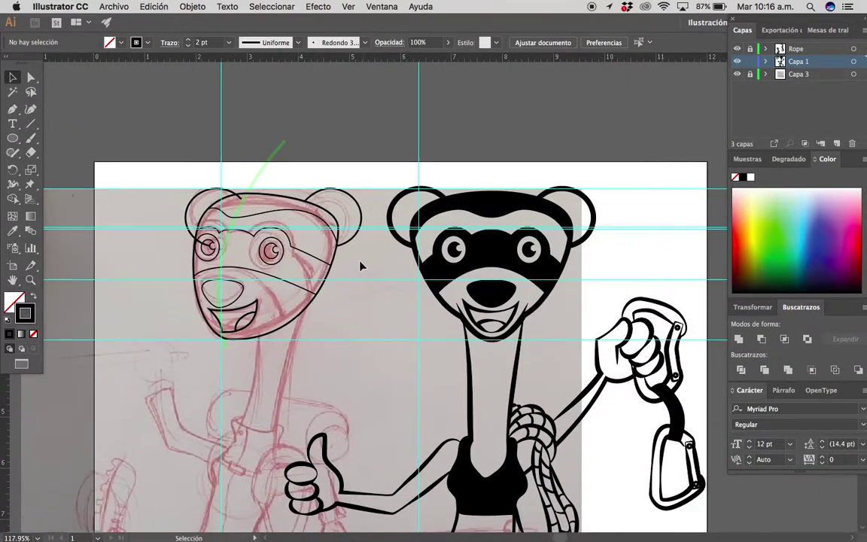
Reshape the head's top mask curve to follow the sketch.
key(z)
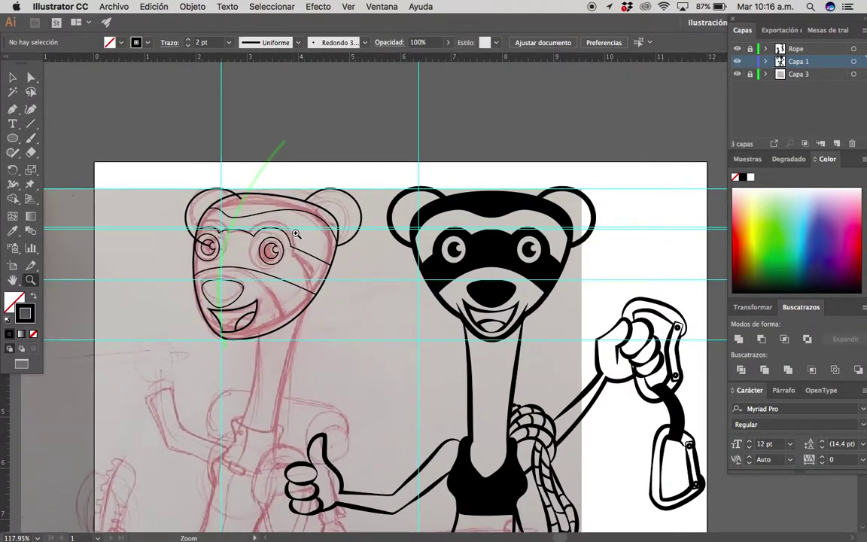
drag(296, 234, 324, 234)
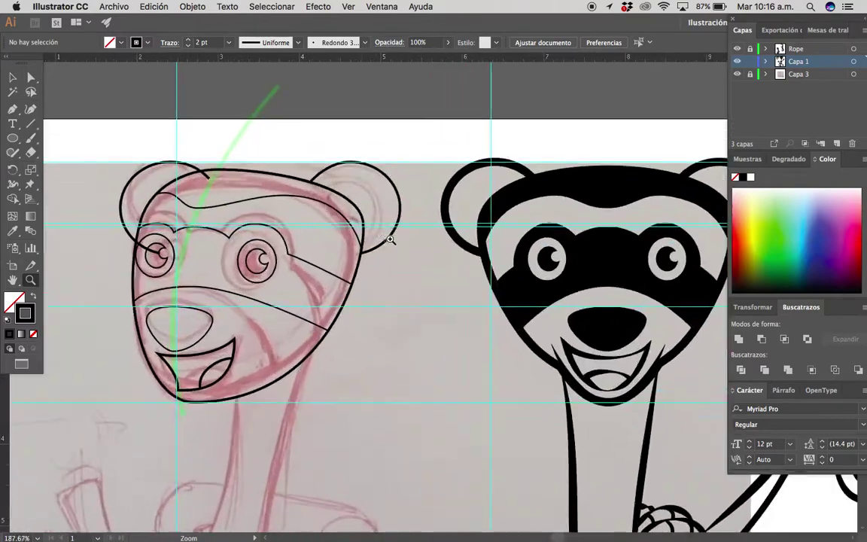
key(a)
click(320, 197)
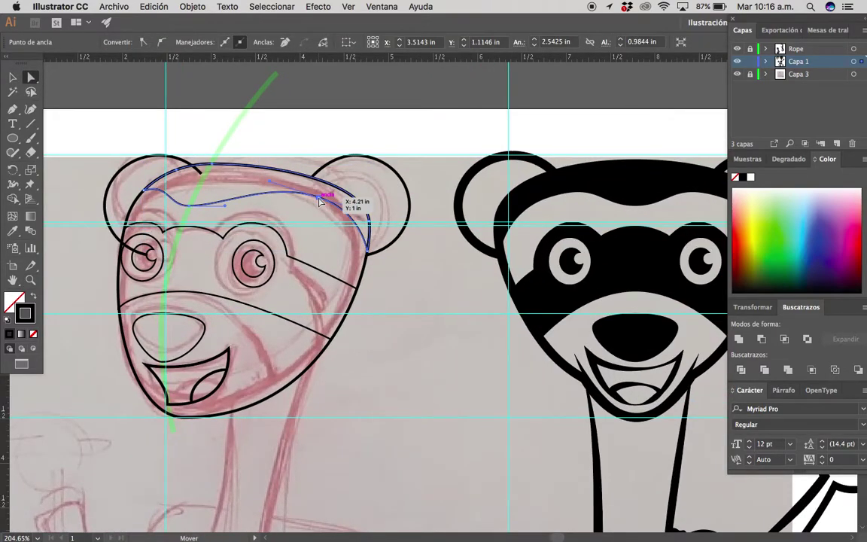
drag(319, 197, 331, 211)
key(v)
click(384, 288)
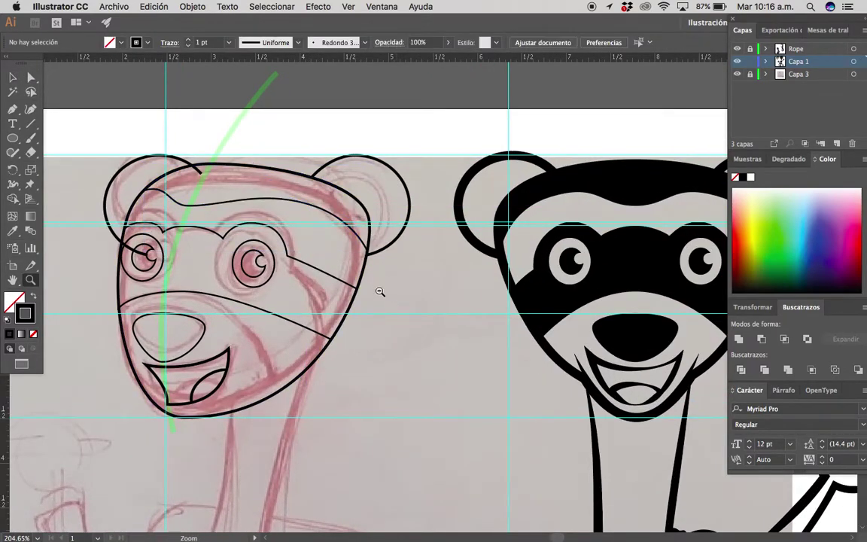
mouse_move(379, 291)
mouse_down()
mouse_move(352, 312)
mouse_move(383, 300)
mouse_up()
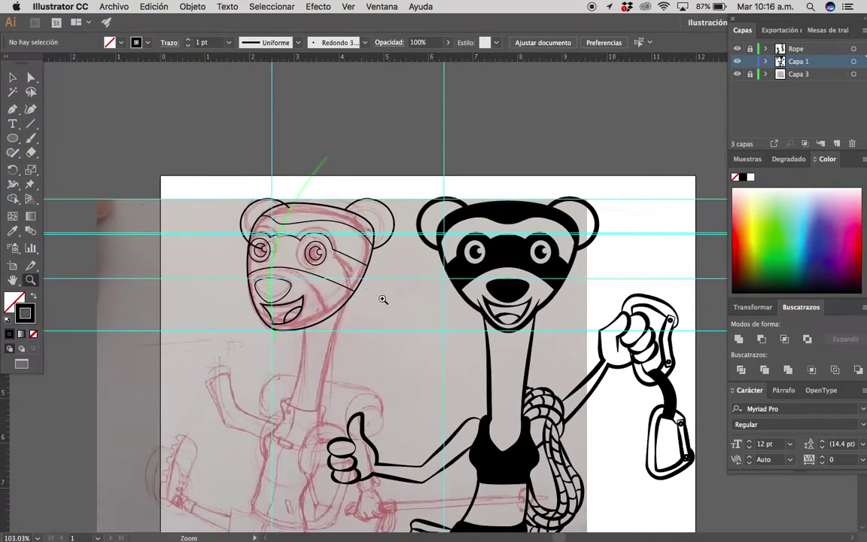
Delete the left ear arc's lower end so it stops at the head outline.
drag(218, 171, 360, 222)
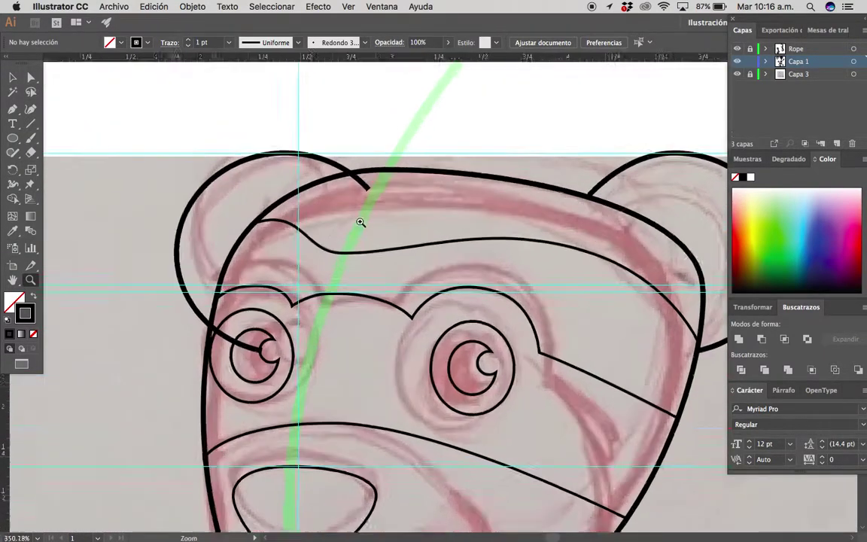
key(v)
double_click(319, 151)
key(p)
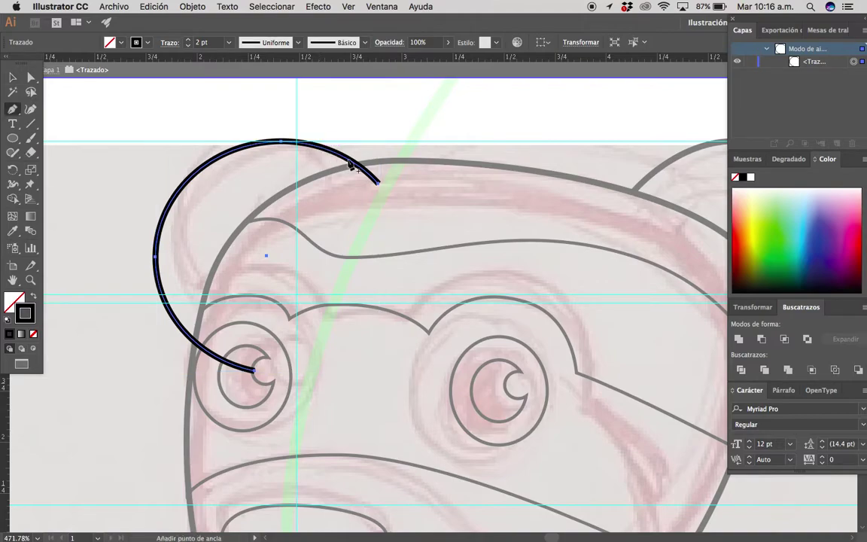
key(a)
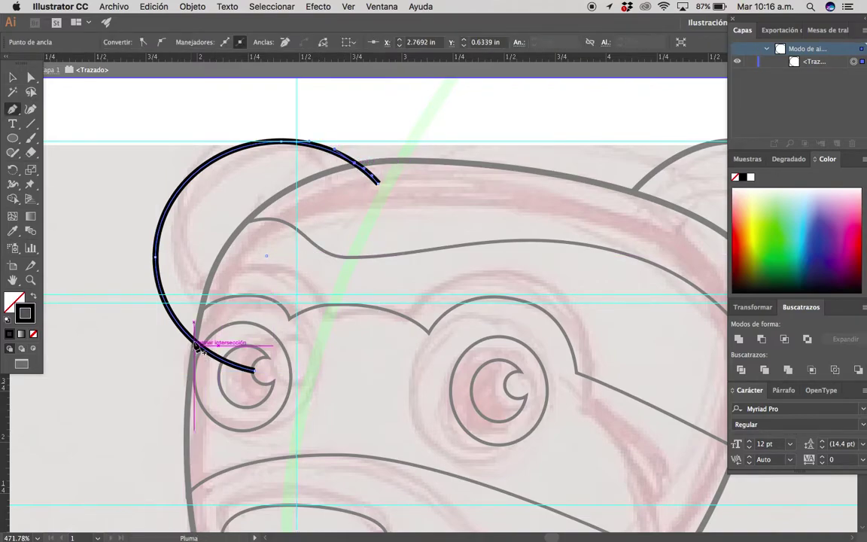
key(Delete)
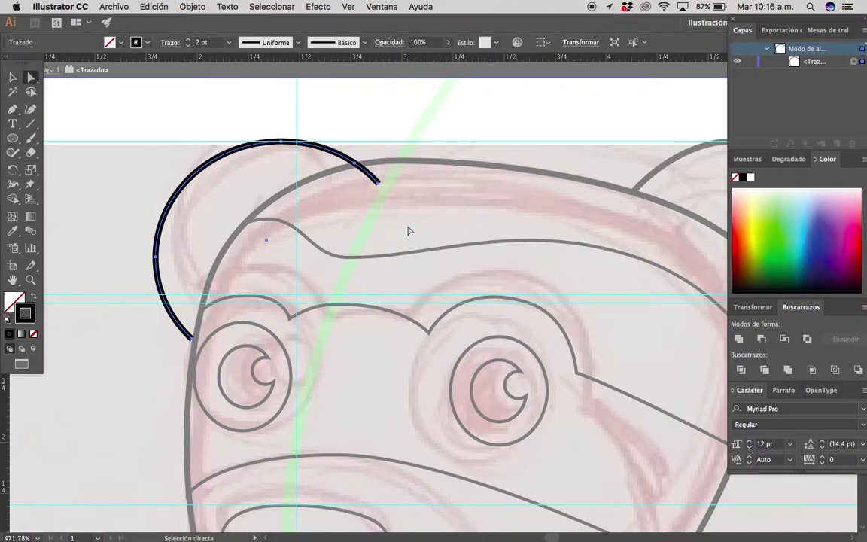
click(410, 219)
key(Escape)
Fill the top head band with black, undoing an accidental black fill on the mask band.
scroll(447, 219, down, 3)
scroll(418, 228, down, 2)
scroll(444, 237, down, 1)
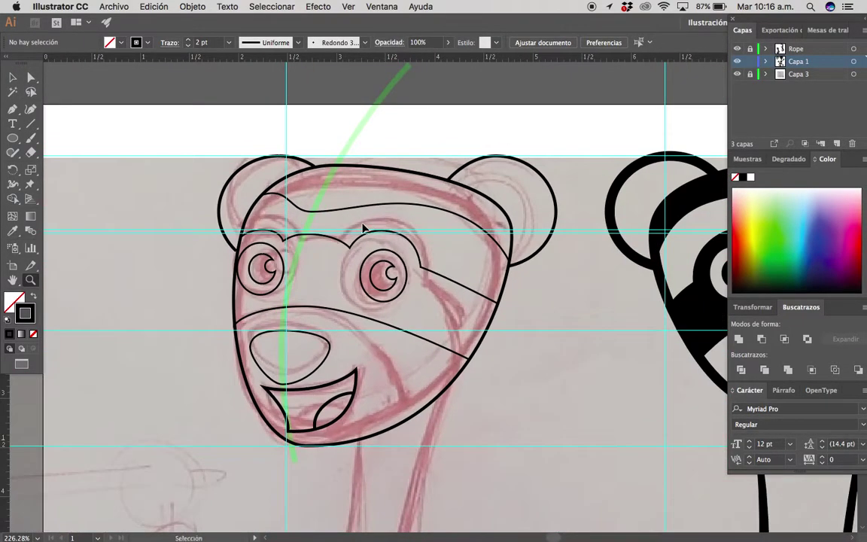
click(433, 252)
key(shift+x)
key(a)
key(ctrl+z)
key(ctrl+z)
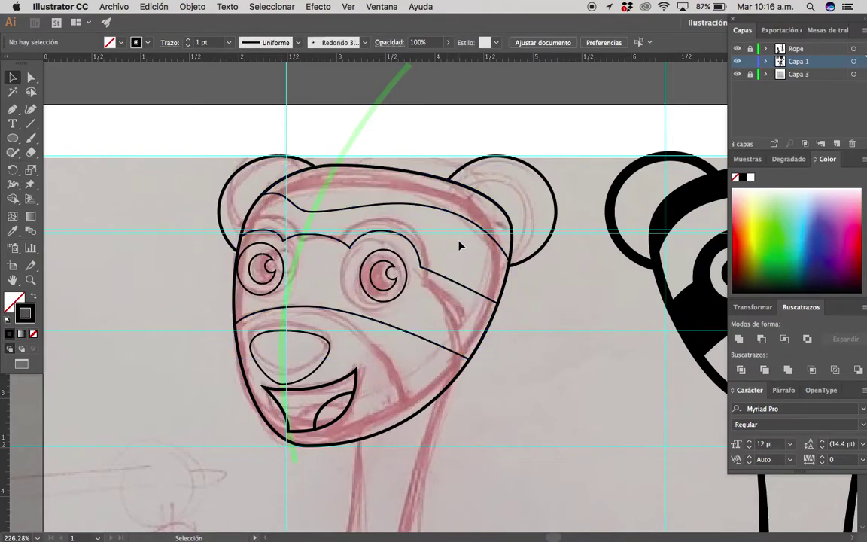
key(v)
click(460, 245)
click(464, 246)
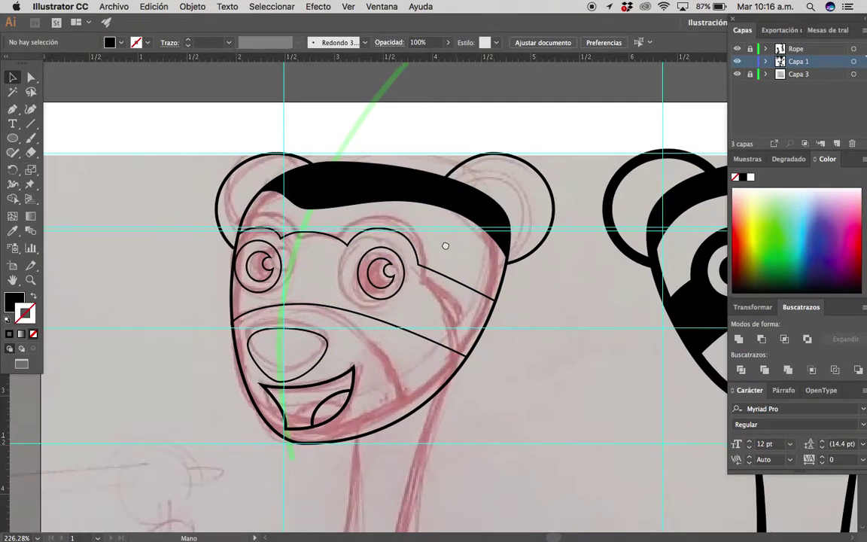
Combine both eye circles and the mask band into one compound path (Crear trazado compuesto).
scroll(397, 251, up, 2)
mouse_move(410, 255)
mouse_down()
mouse_move(274, 261)
mouse_move(409, 295)
mouse_up()
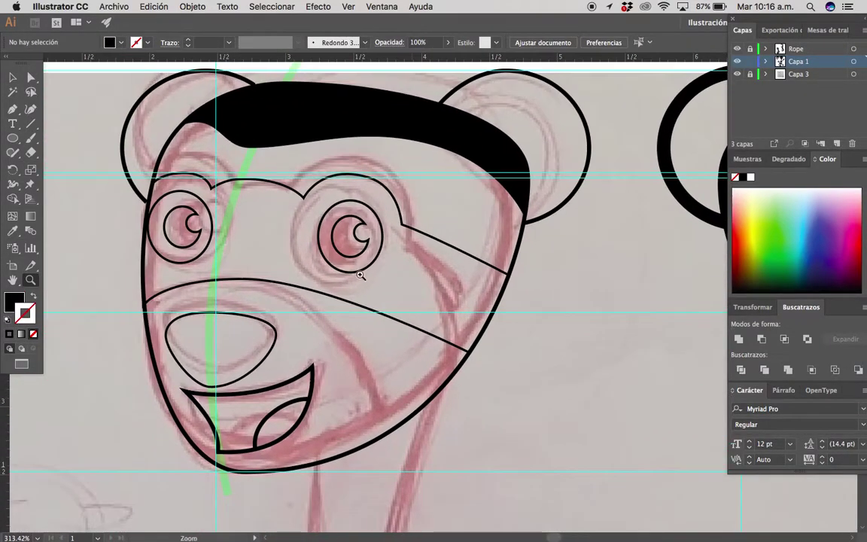
key(v)
click(211, 220)
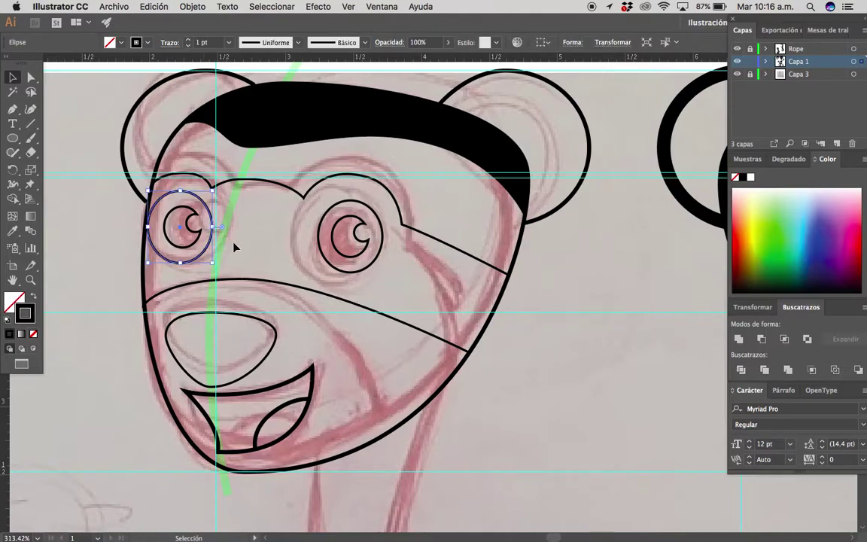
click(315, 255)
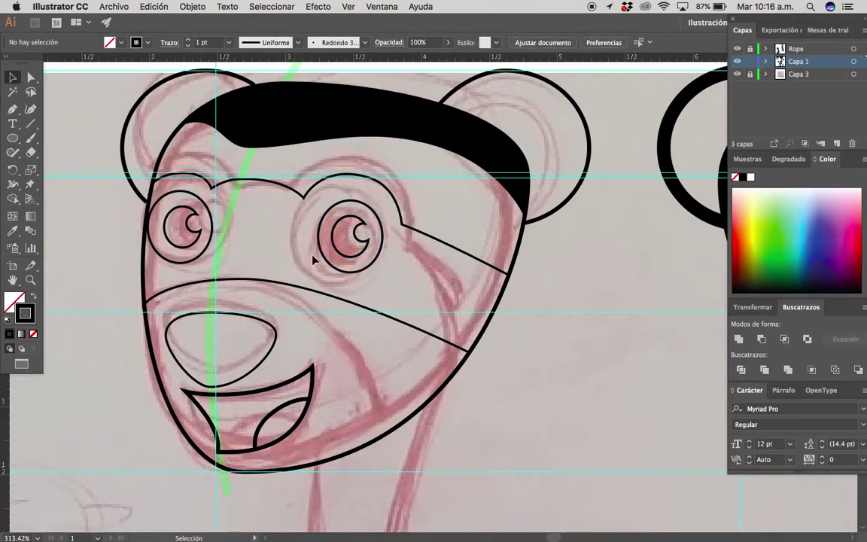
shift+click(197, 252)
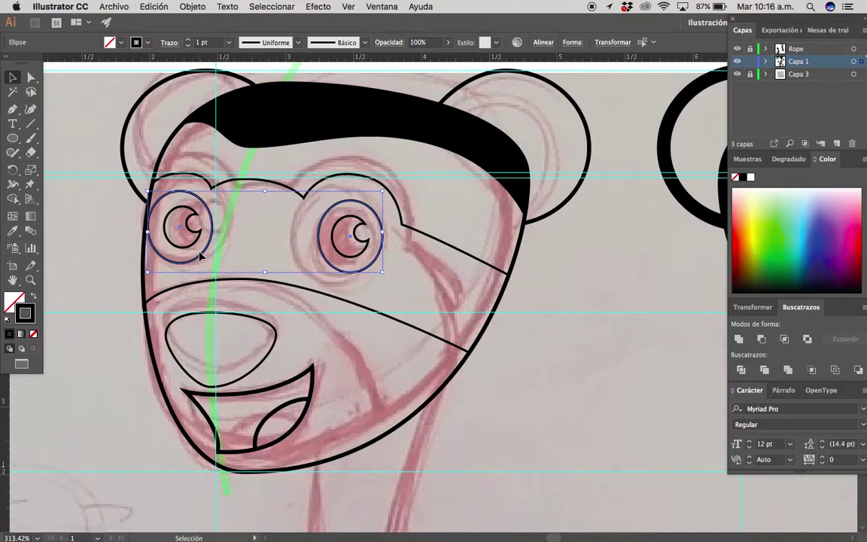
shift+click(314, 229)
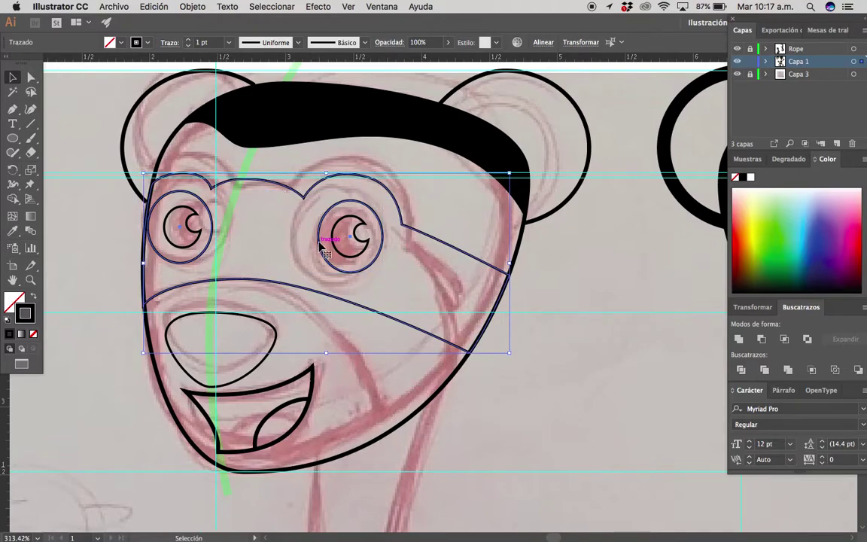
right_click(322, 247)
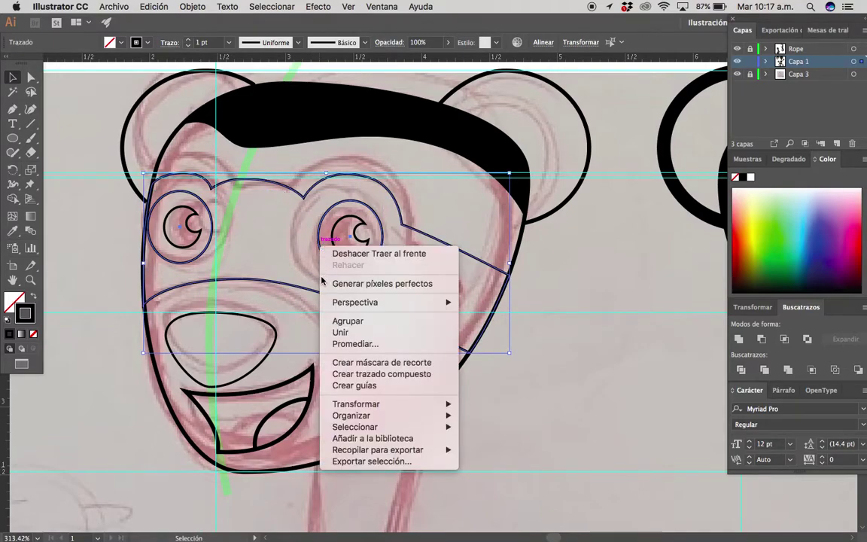
click(382, 374)
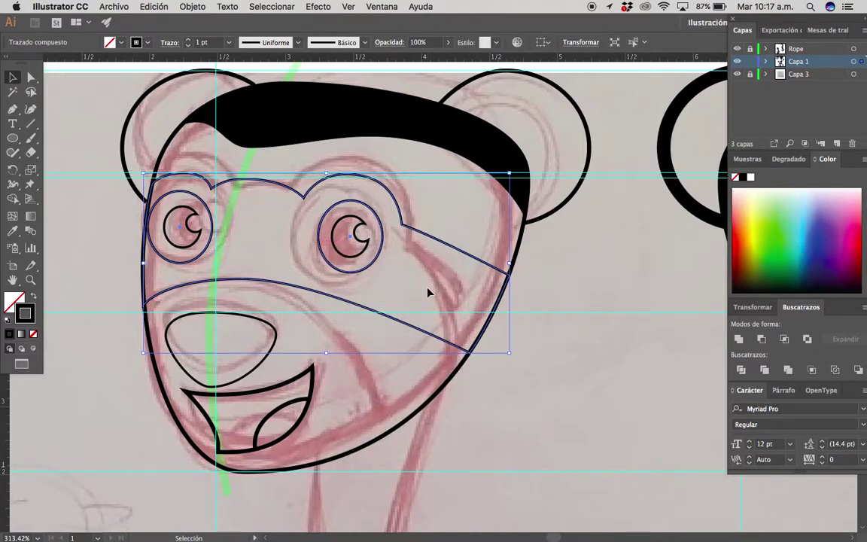
Eyedropper the top band's black fill onto the eye-mask compound path.
key(i)
click(333, 120)
key(v)
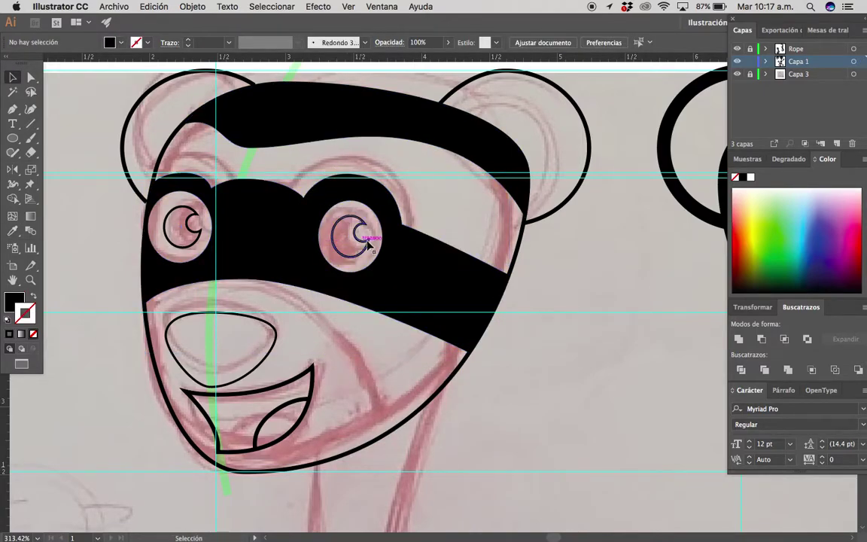
click(362, 235)
Swap both eye C shapes to solid black fill for the pupils.
shift+click(189, 238)
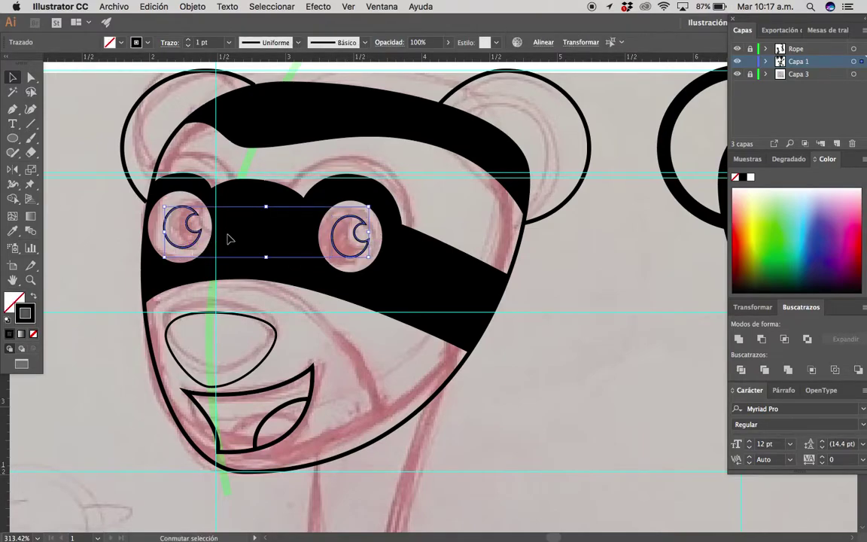
key(shift+x)
key(ctrl+shift+a)
key(z)
scroll(457, 217, down, 5)
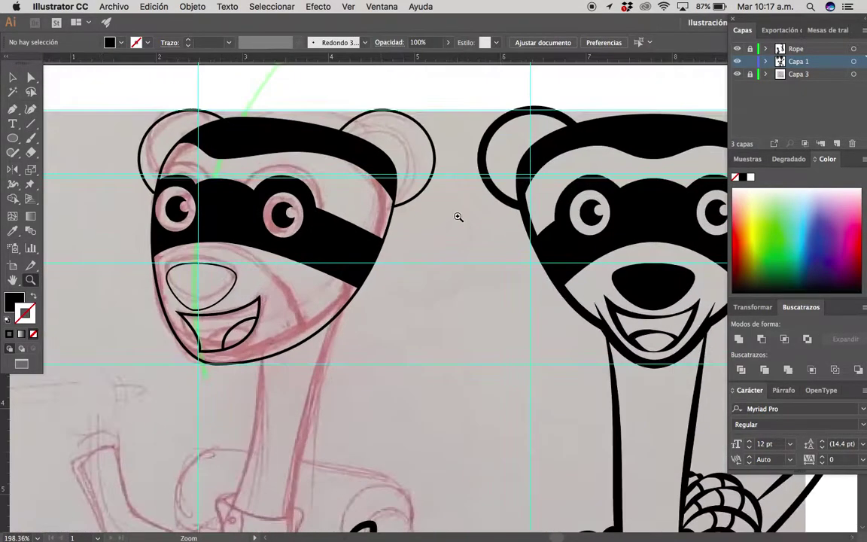
Eyedropper the reference ferret's thick 7 pt ear outline onto both ears.
key(v)
scroll(447, 236, up, 3)
scroll(447, 237, right, 2)
click(345, 250)
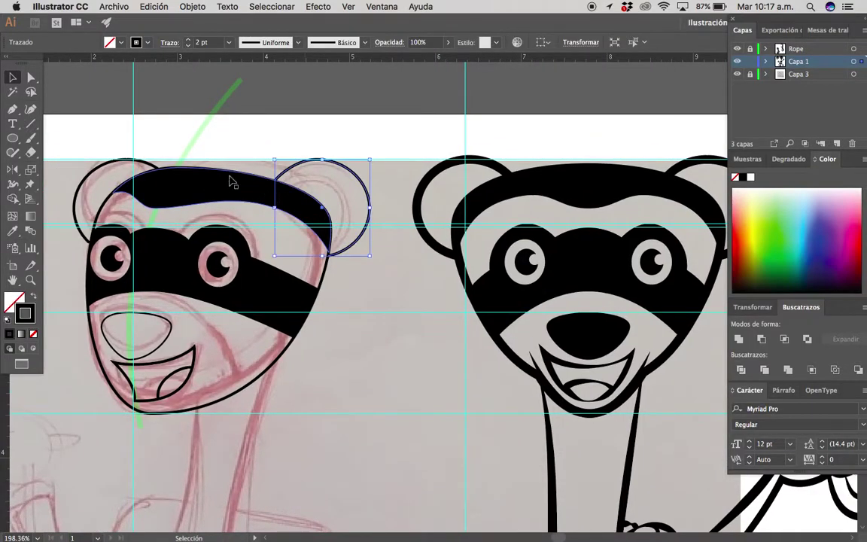
shift+click(98, 167)
key(i)
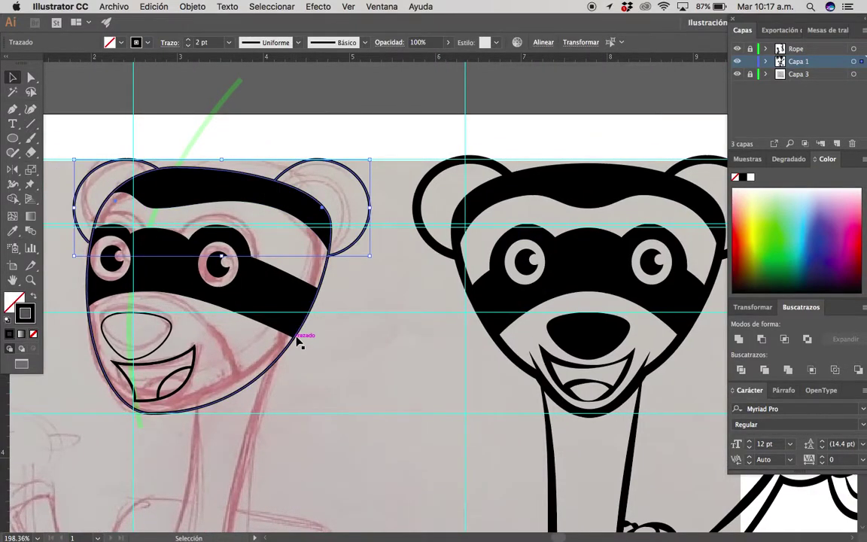
click(294, 336)
click(420, 194)
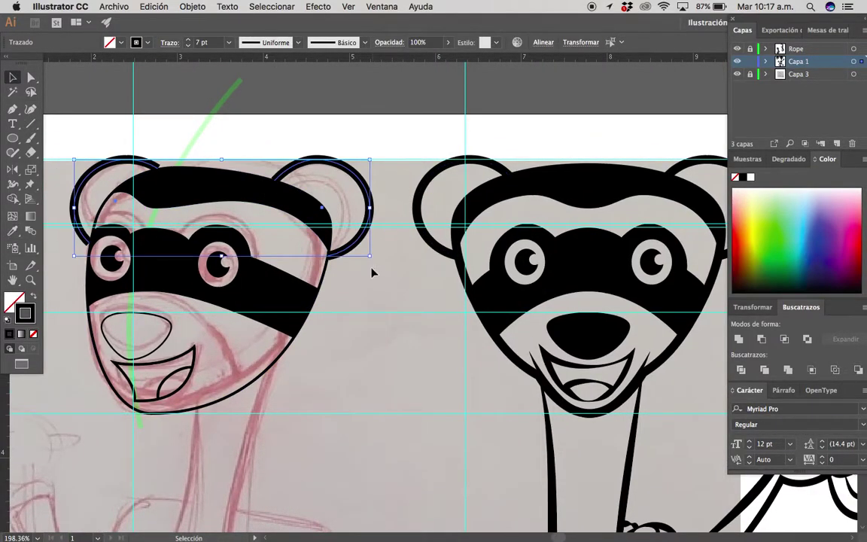
key(ctrl+shift+a)
Nudge the left and right ears' end anchors onto the black head band.
key(z)
click(163, 170)
key(a)
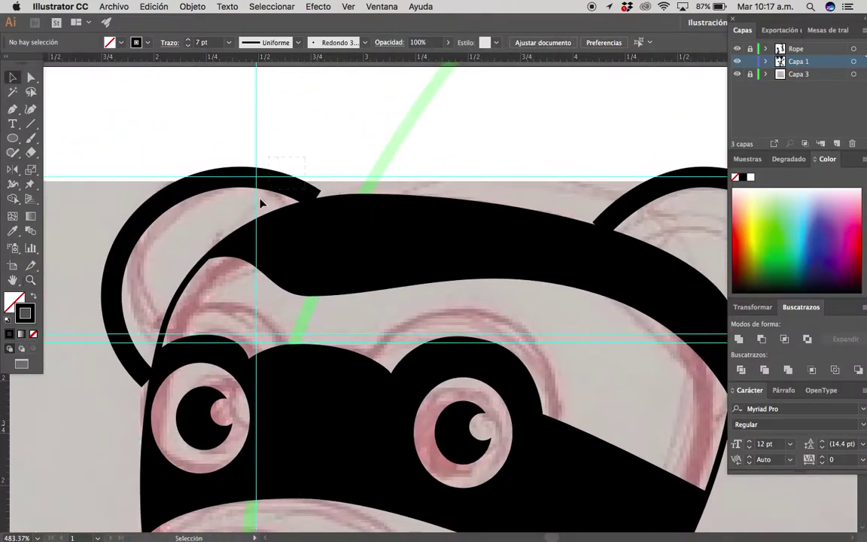
click(319, 199)
key(Down)
key(Down)
key(Down)
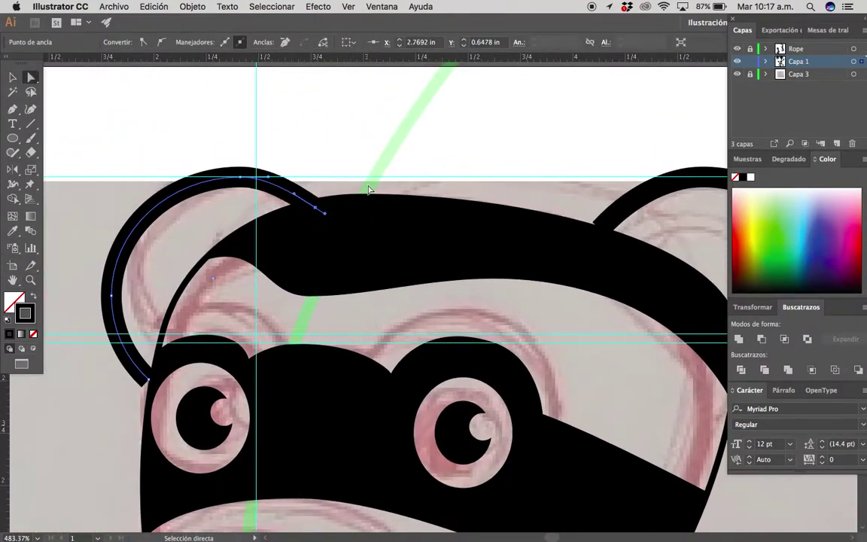
scroll(340, 198, down, 3)
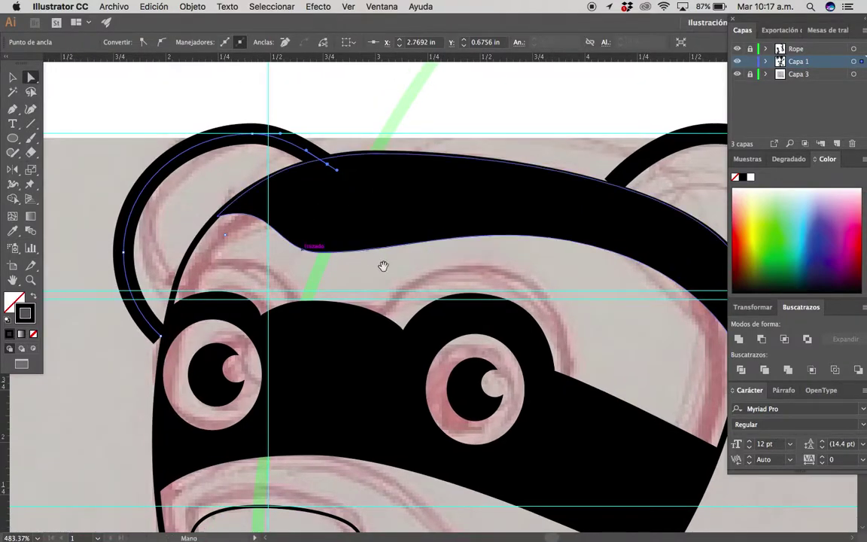
scroll(383, 264, right, 5)
key(ctrl+shift+a)
click(435, 160)
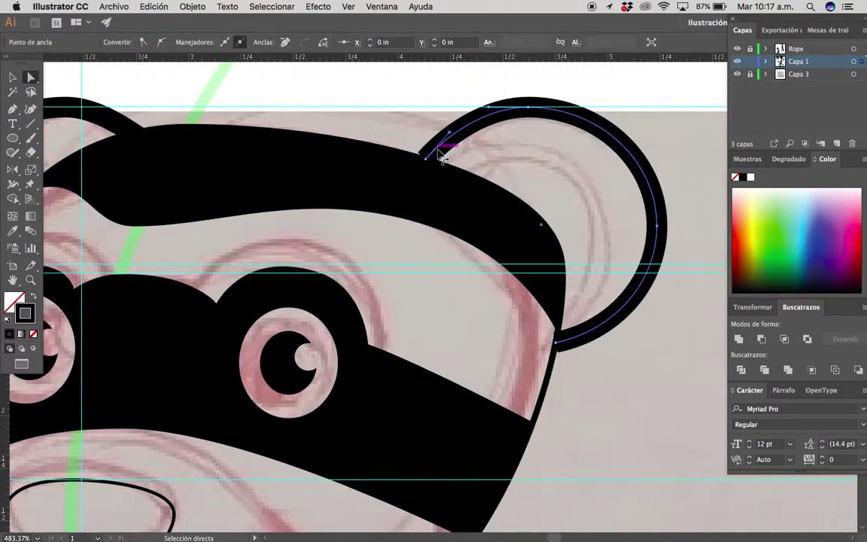
scroll(508, 180, down, 3)
scroll(507, 180, right, 3)
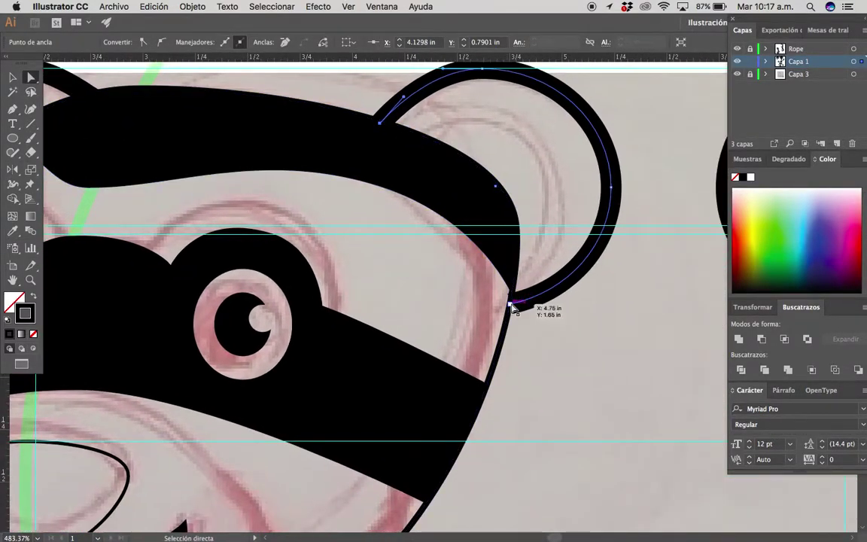
scroll(492, 227, down, 6)
scroll(451, 332, down, 2)
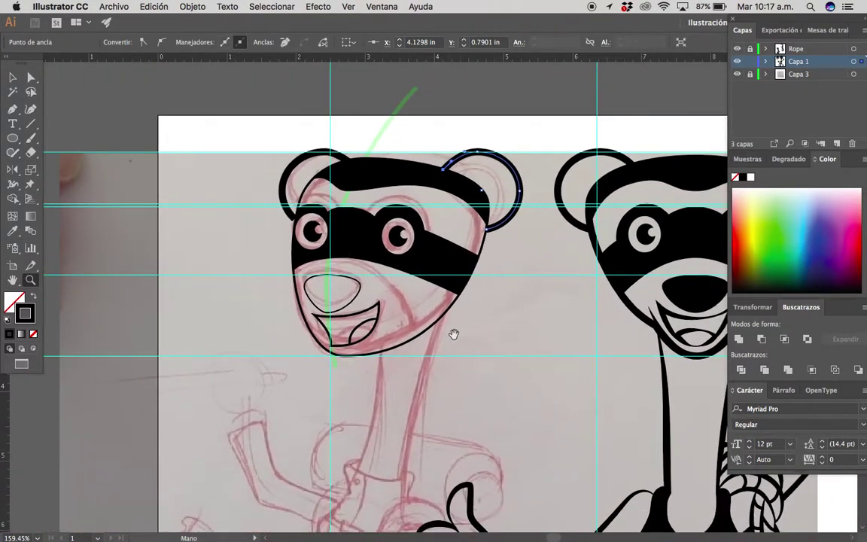
scroll(451, 332, right, 5)
Fill the nose black and eyedropper the right head's thick 7 pt stroke onto the left head.
key(v)
click(219, 239)
key(shift+x)
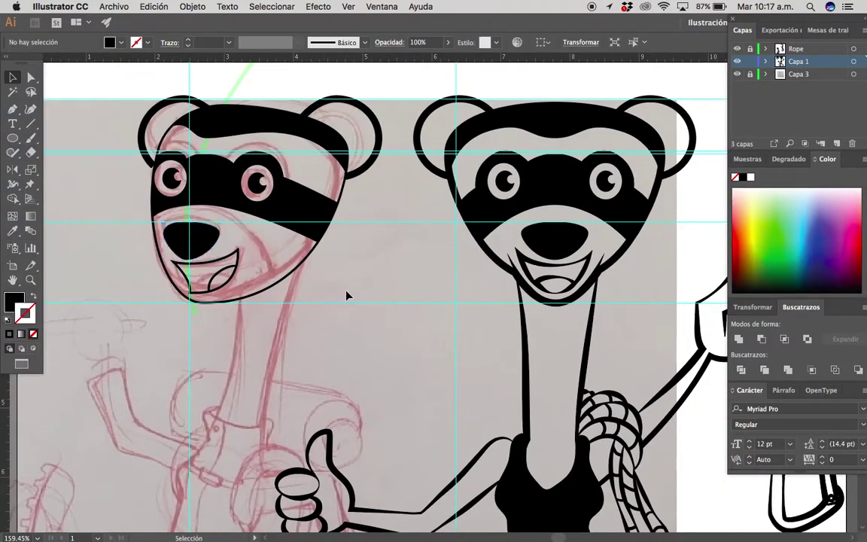
click(308, 256)
key(i)
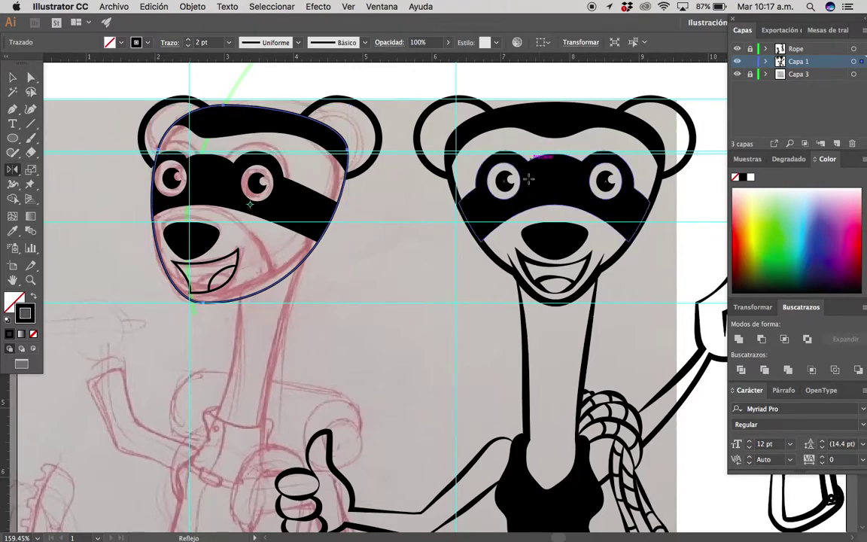
click(661, 183)
key(ctrl+shift+a)
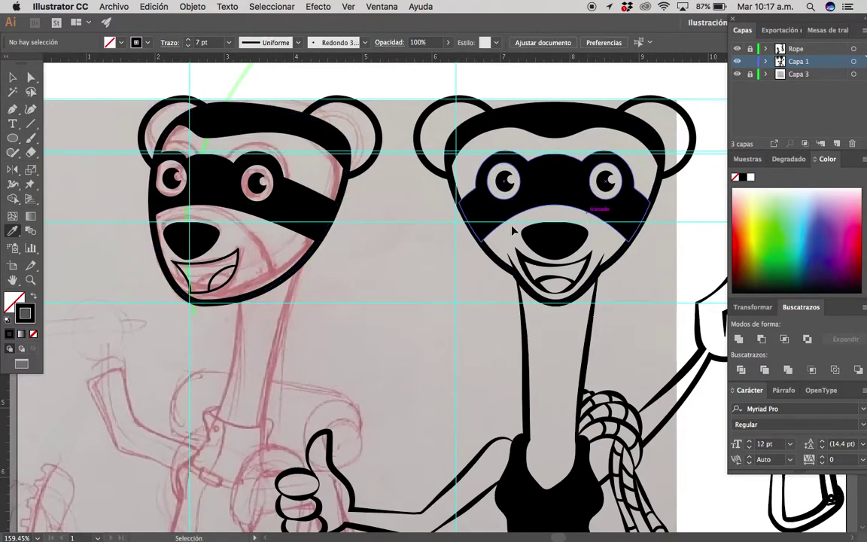
key(v)
Give the left ferret's mouth a width-profiled stroke at 6 pt.
scroll(197, 289, up, 5)
click(335, 228)
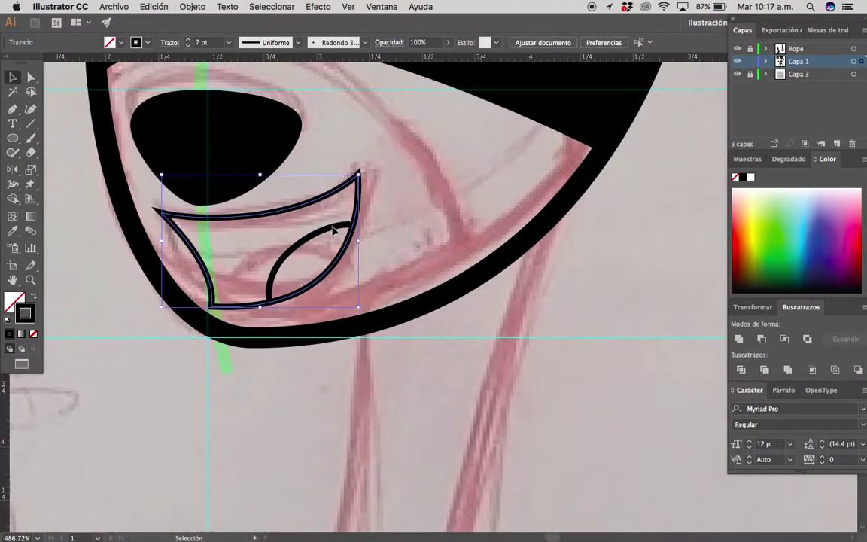
scroll(165, 238, down, 5)
scroll(280, 247, up, 2)
key(v)
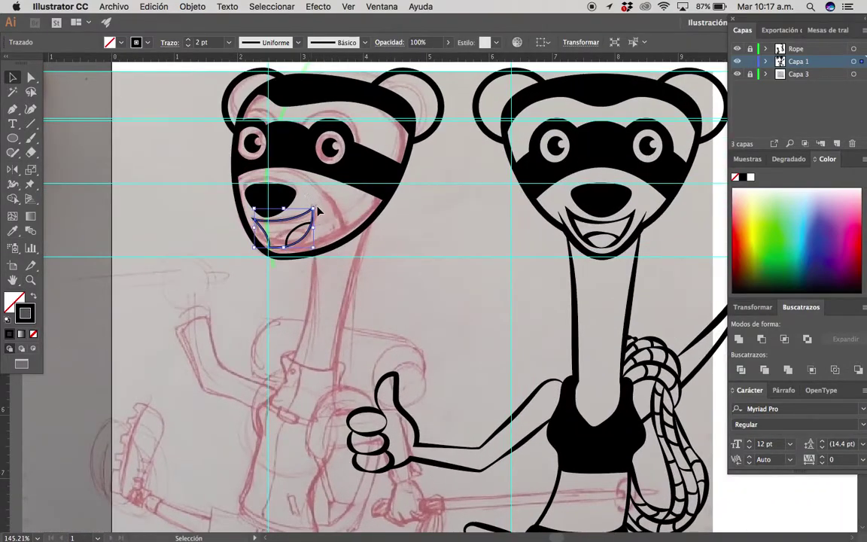
click(283, 43)
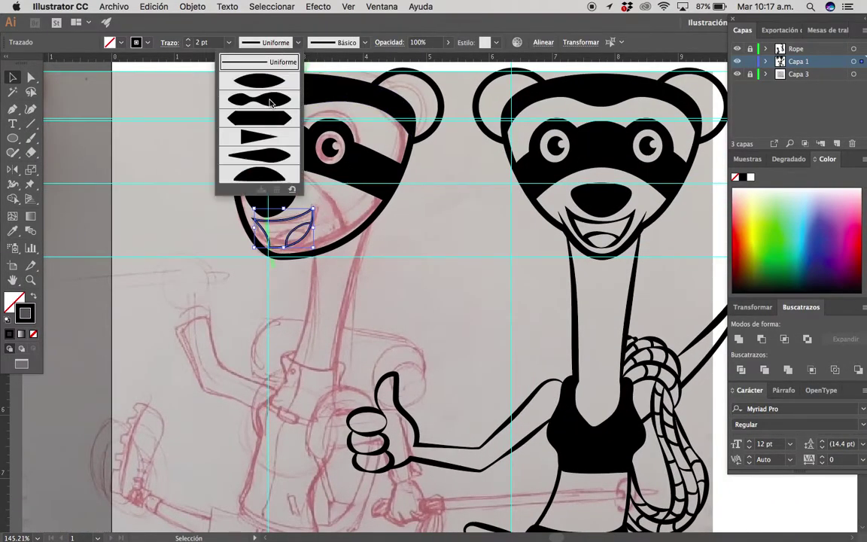
click(271, 101)
scroll(319, 218, up, 2)
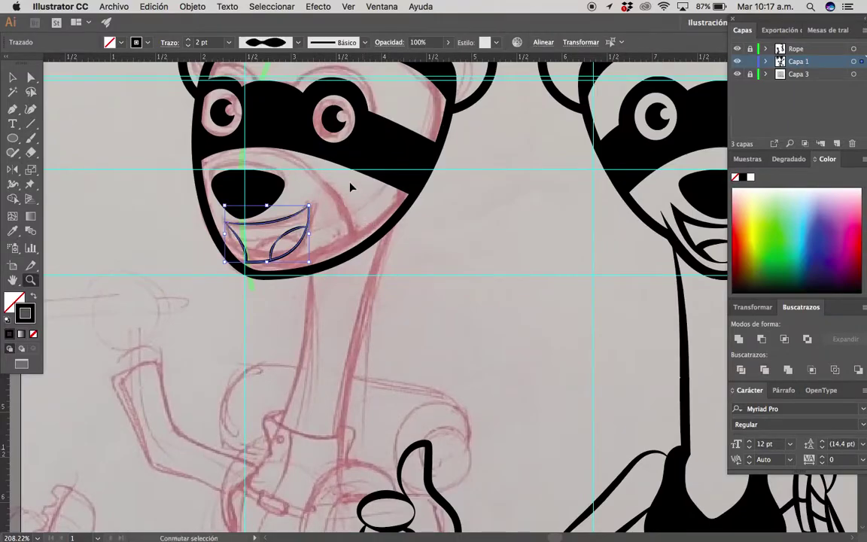
key(ctrl+shift+b)
click(188, 39)
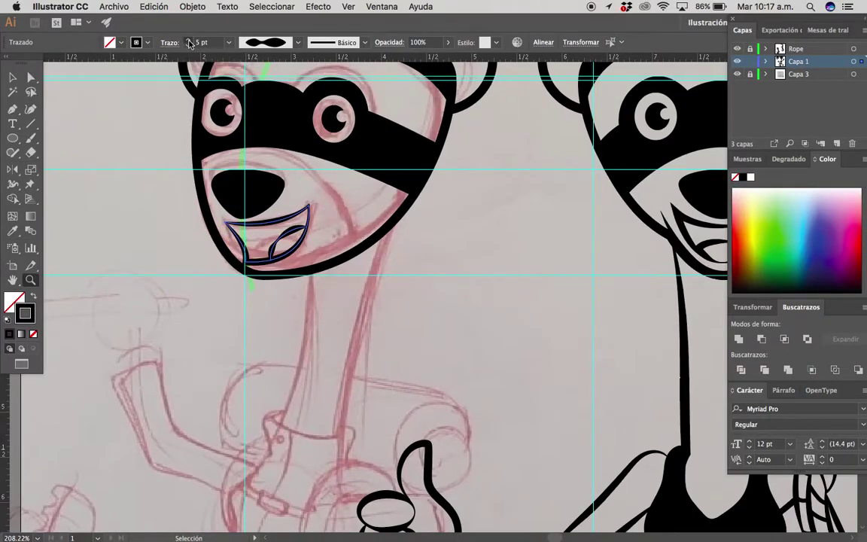
click(188, 39)
mouse_move(382, 240)
mouse_down()
mouse_move(248, 248)
mouse_move(526, 253)
mouse_up()
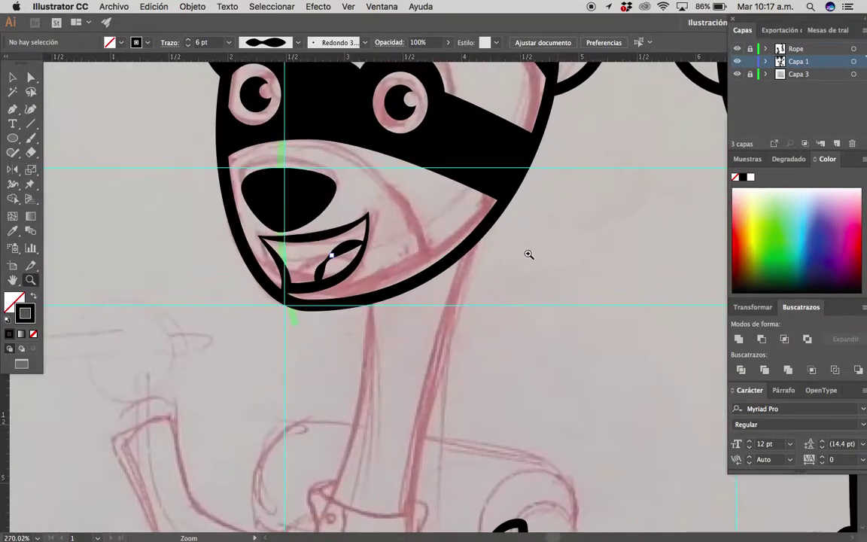
Rotate the mouth clockwise to match the sketch's tilt.
key(v)
click(360, 274)
drag(374, 293, 328, 266)
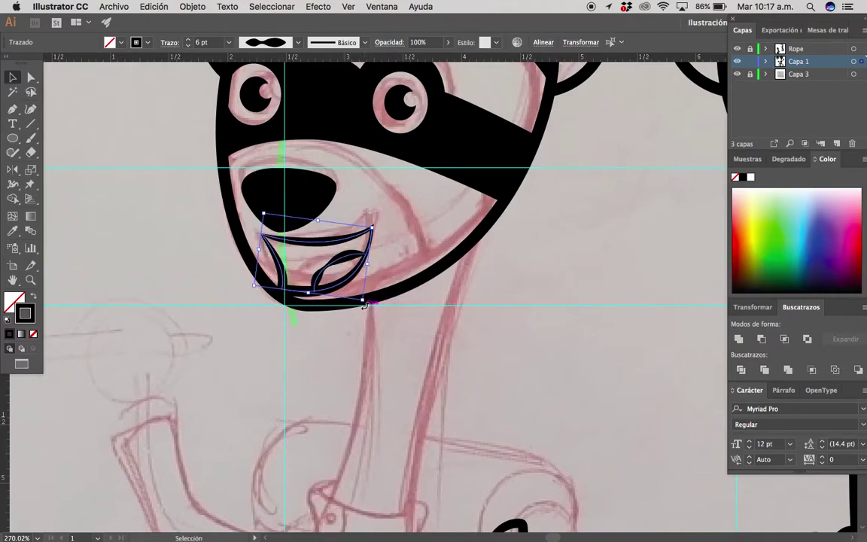
drag(364, 305, 402, 300)
click(470, 287)
Pull the mouth's lower-left corner up and inward to follow the sketch.
key(z)
mouse_move(471, 287)
mouse_down()
mouse_move(236, 247)
mouse_move(484, 265)
mouse_up()
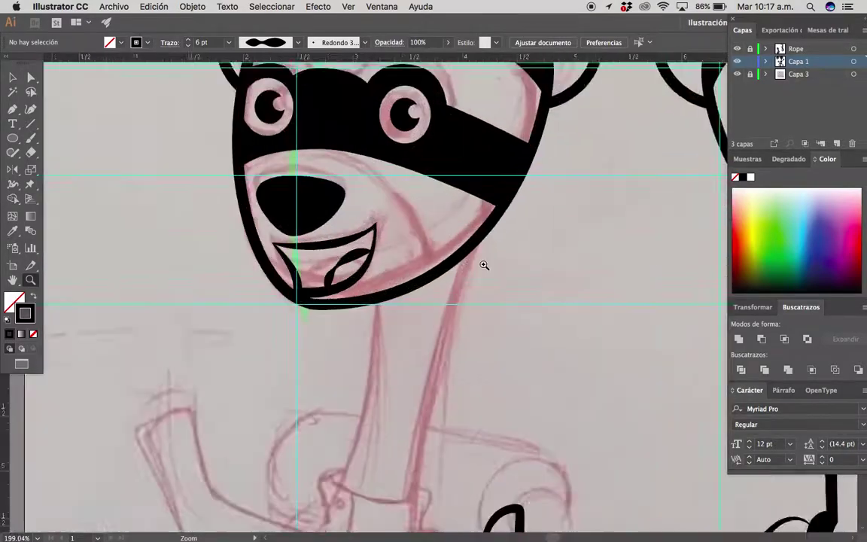
scroll(364, 252, up, 5)
scroll(271, 304, up, 5)
super+click(265, 312)
key(a)
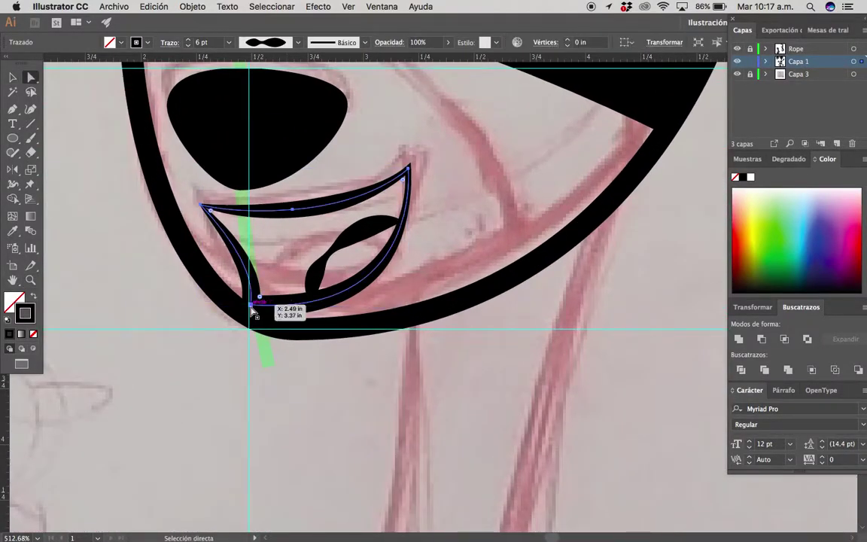
drag(250, 306, 261, 284)
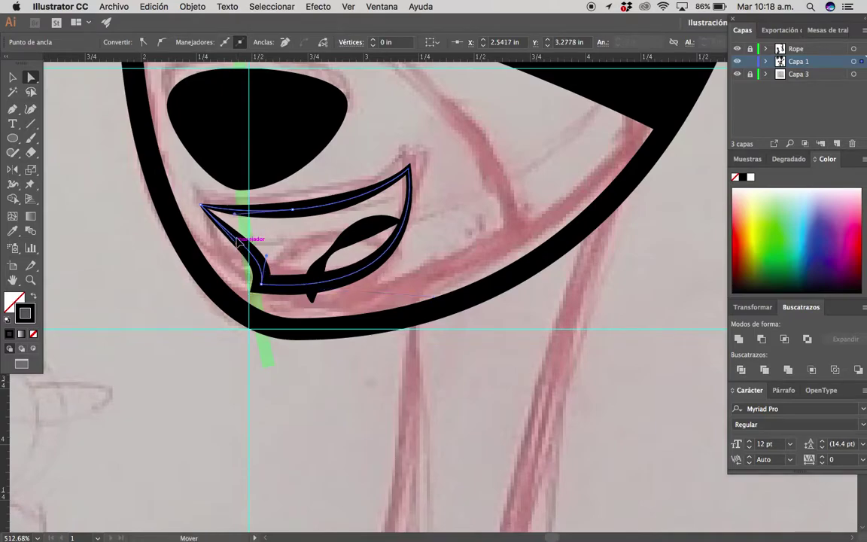
click(418, 230)
Reshape the tongue curve by raising its bottom anchor and adjusting its inner curve.
key(super+0)
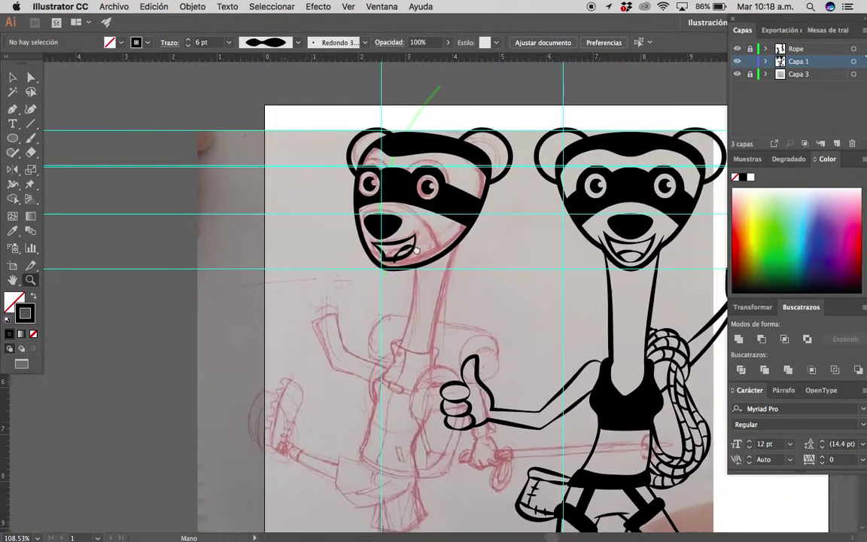
scroll(415, 251, up, 6)
key(v)
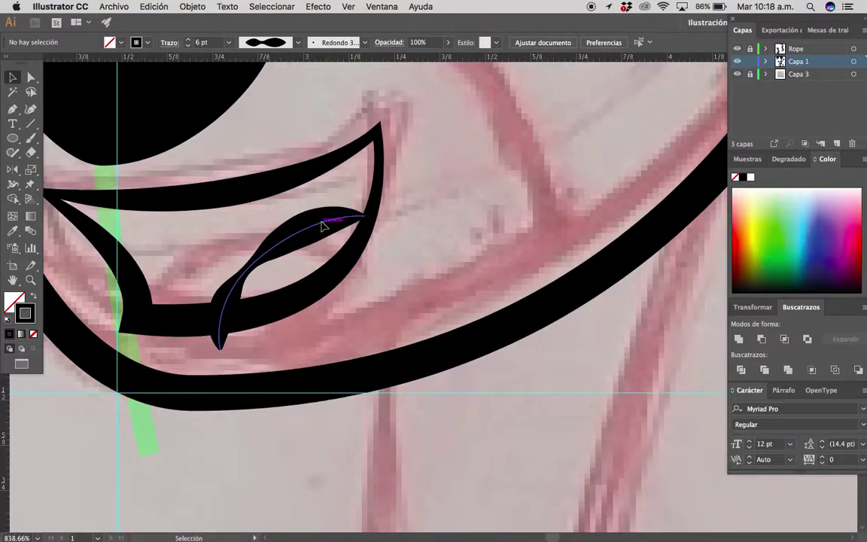
click(322, 226)
key(a)
drag(219, 346, 222, 317)
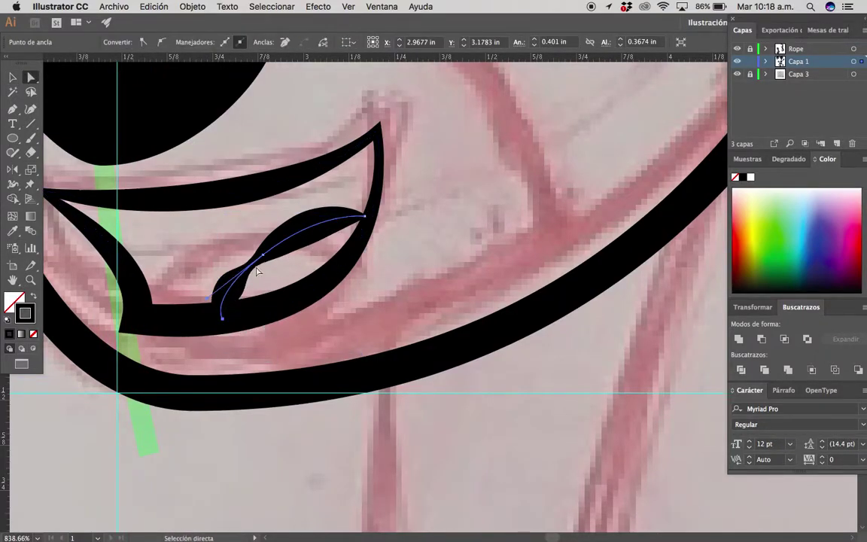
drag(256, 271, 288, 245)
scroll(416, 247, down, 2)
Apply a tapered width profile to the tongue curve's stroke.
key(v)
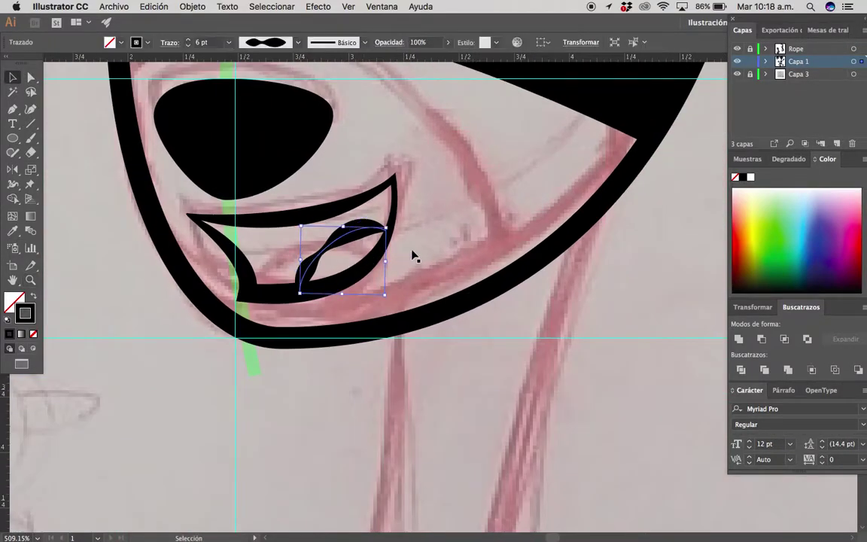
scroll(413, 256, down, 2)
scroll(313, 242, down, 1)
scroll(257, 235, up, 1)
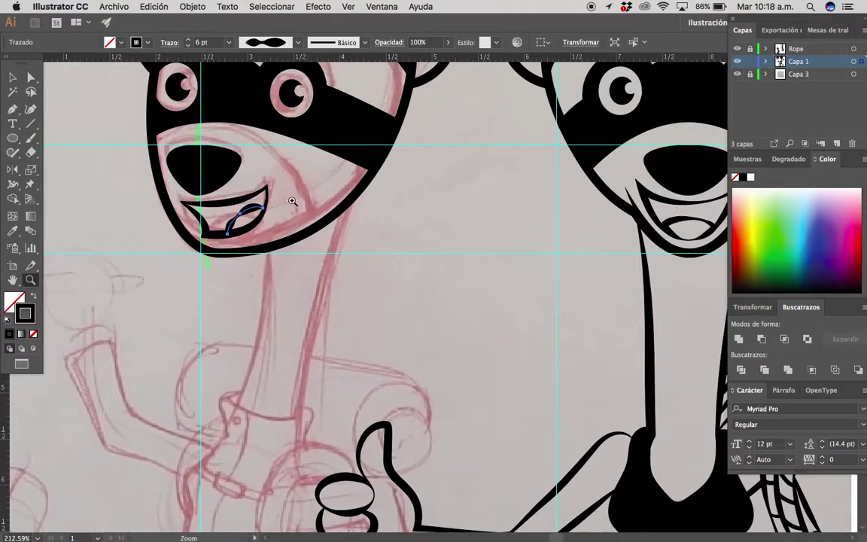
key(v)
click(265, 42)
click(253, 157)
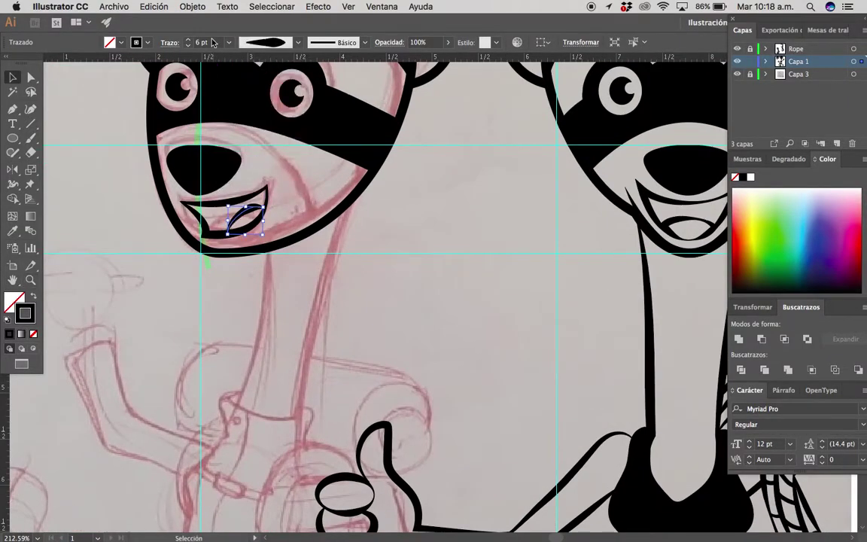
click(426, 265)
scroll(410, 244, down, 3)
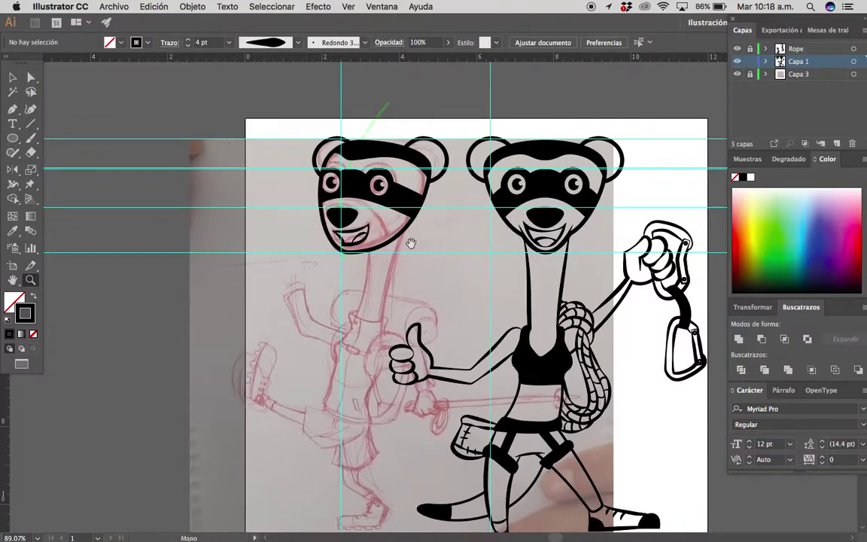
scroll(397, 259, up, 1)
key(v)
scroll(404, 257, up, 1)
drag(405, 257, 367, 261)
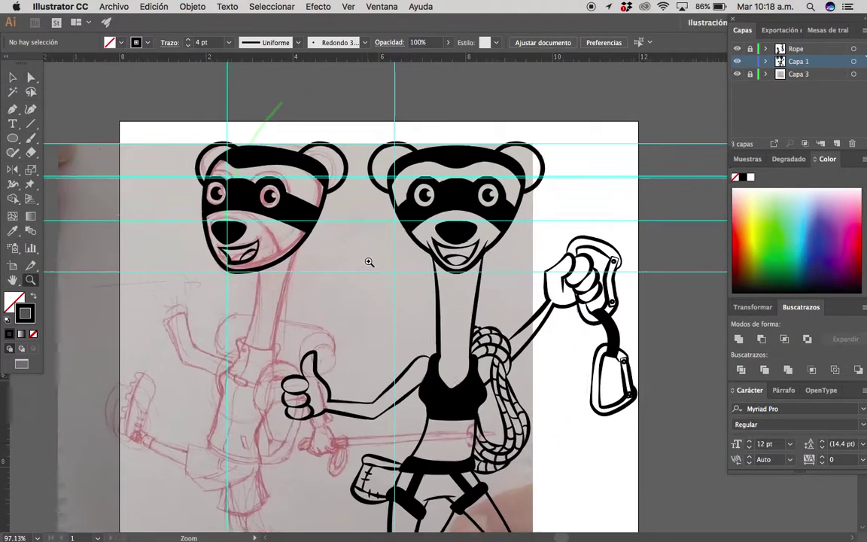
scroll(339, 228, up, 5)
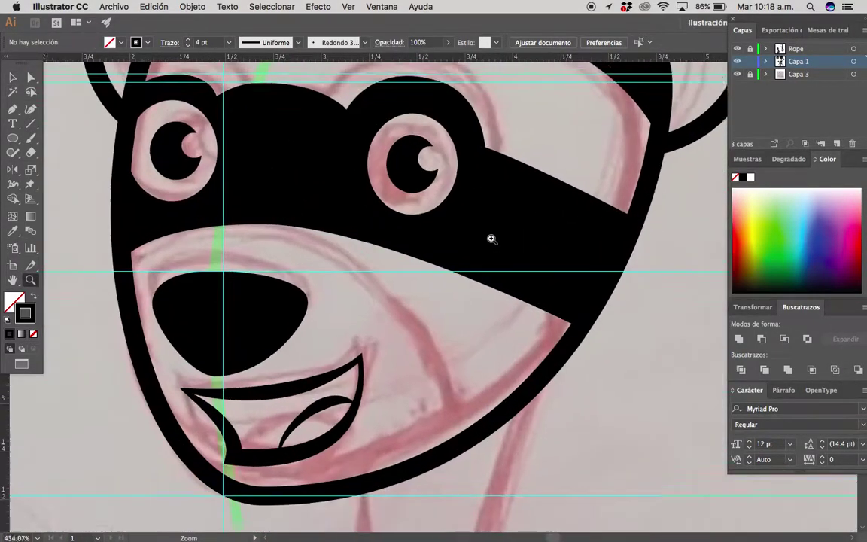
scroll(398, 244, up, 1)
drag(398, 244, 405, 316)
scroll(238, 172, up, 2)
scroll(242, 306, up, 2)
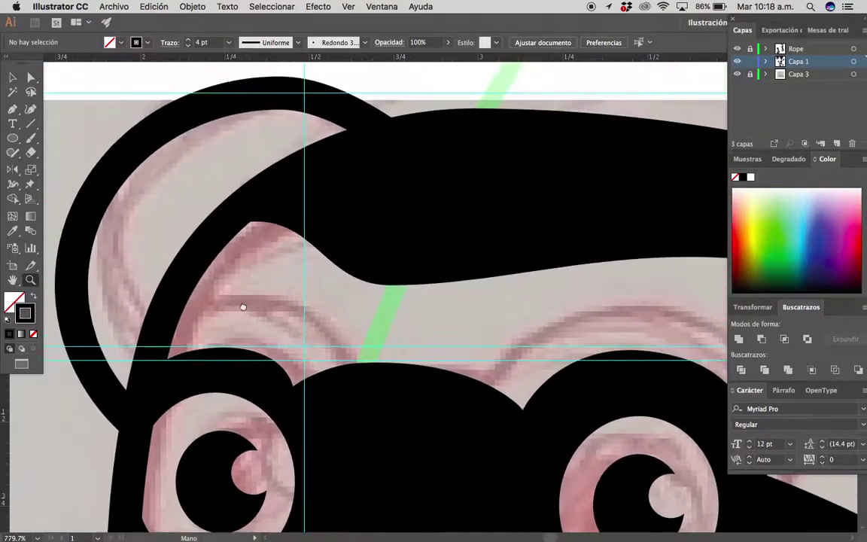
scroll(333, 248, up, 2)
scroll(333, 249, down, 2)
scroll(334, 249, right, 3)
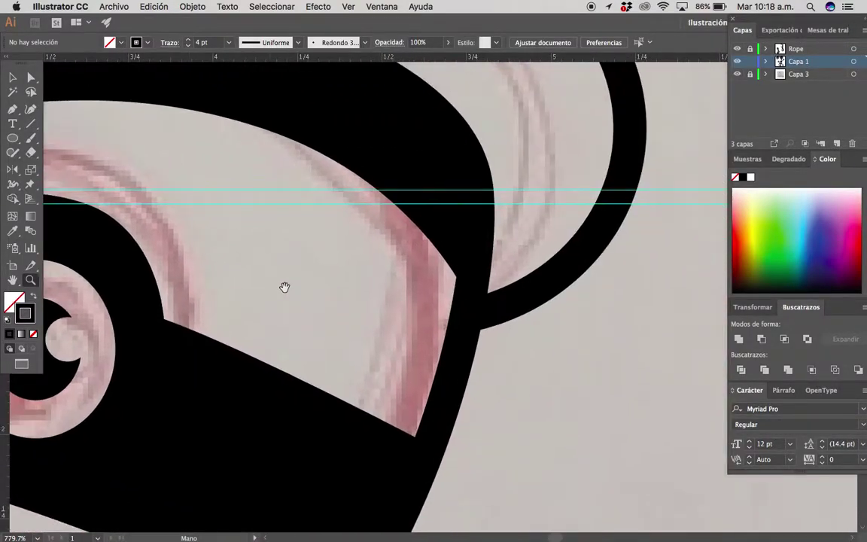
scroll(285, 286, left, 4)
scroll(470, 265, left, 2)
scroll(450, 292, left, 3)
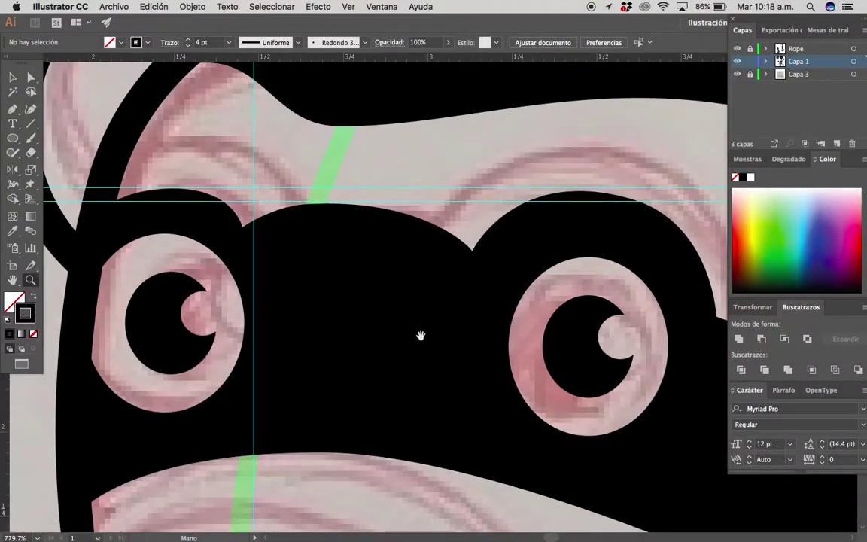
scroll(399, 345, down, 3)
scroll(397, 344, down, 3)
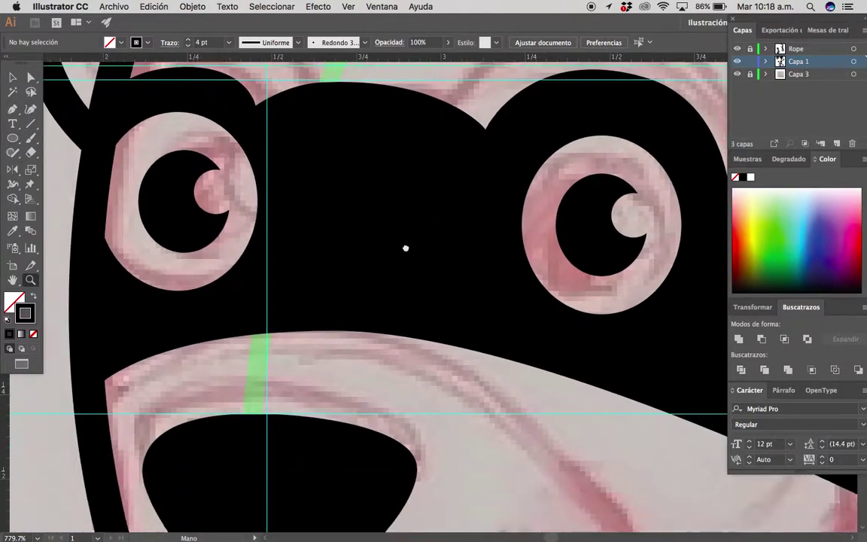
scroll(406, 248, down, 4)
scroll(405, 264, down, 4)
scroll(457, 286, down, 2)
scroll(470, 265, right, 3)
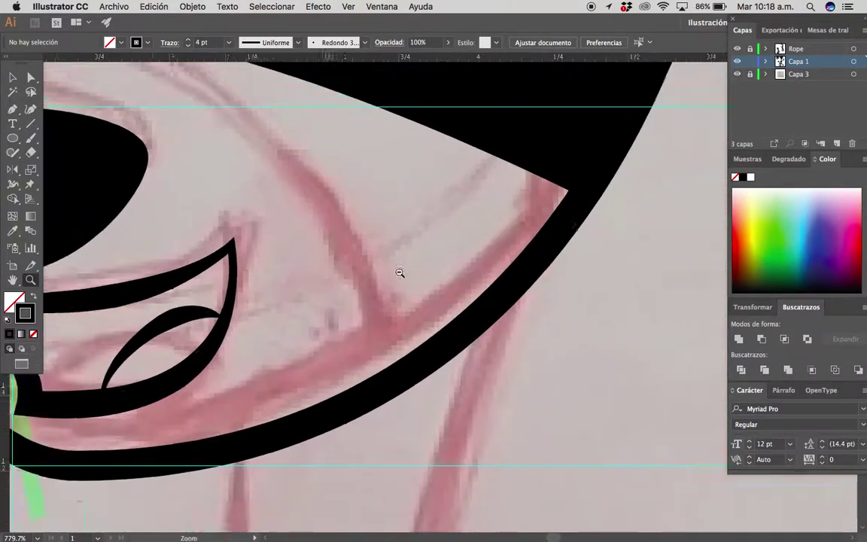
scroll(399, 271, down, 5)
scroll(398, 271, down, 1)
scroll(360, 290, down, 1)
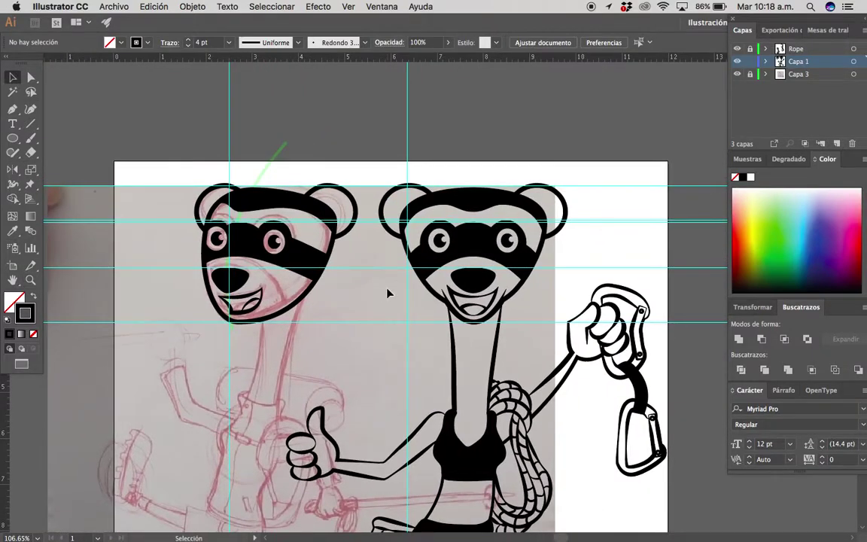